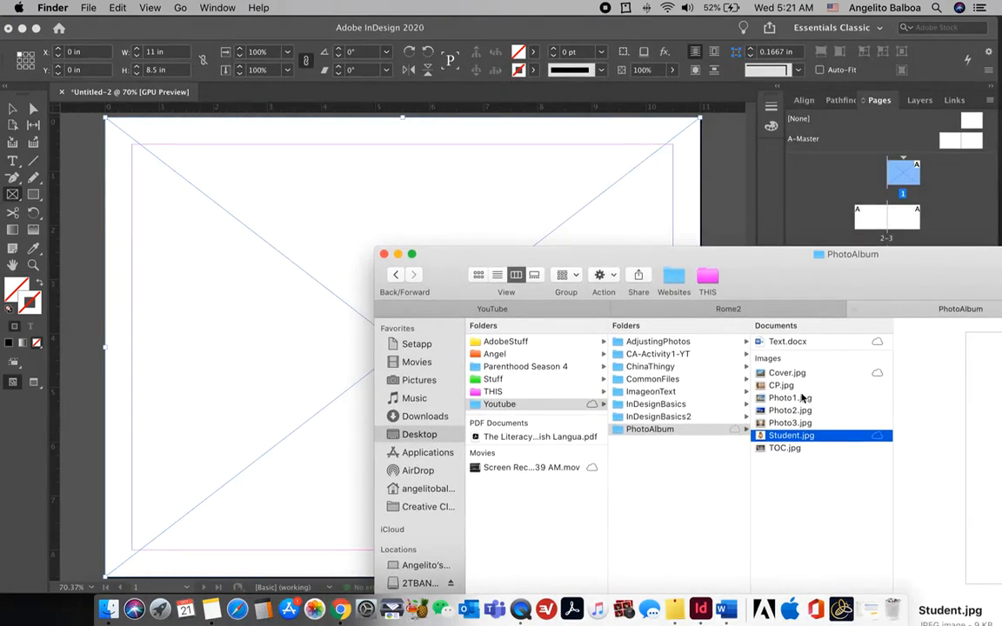
Step: Place Cover.jpg in the cover page frame and fill the frame proportionally
left_click_drag(788, 373, 239, 300)
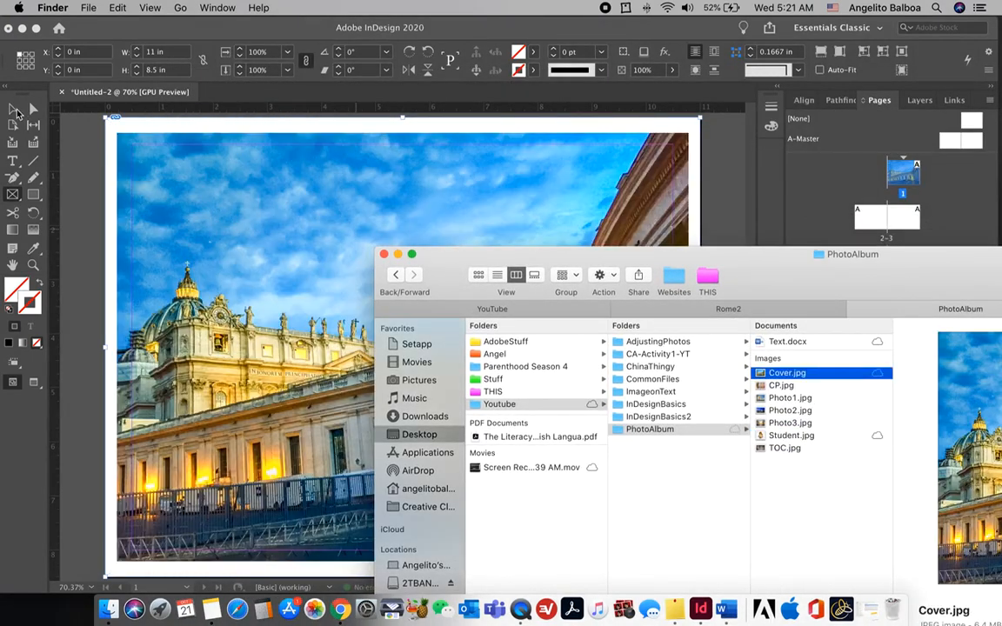
left_click(15, 110)
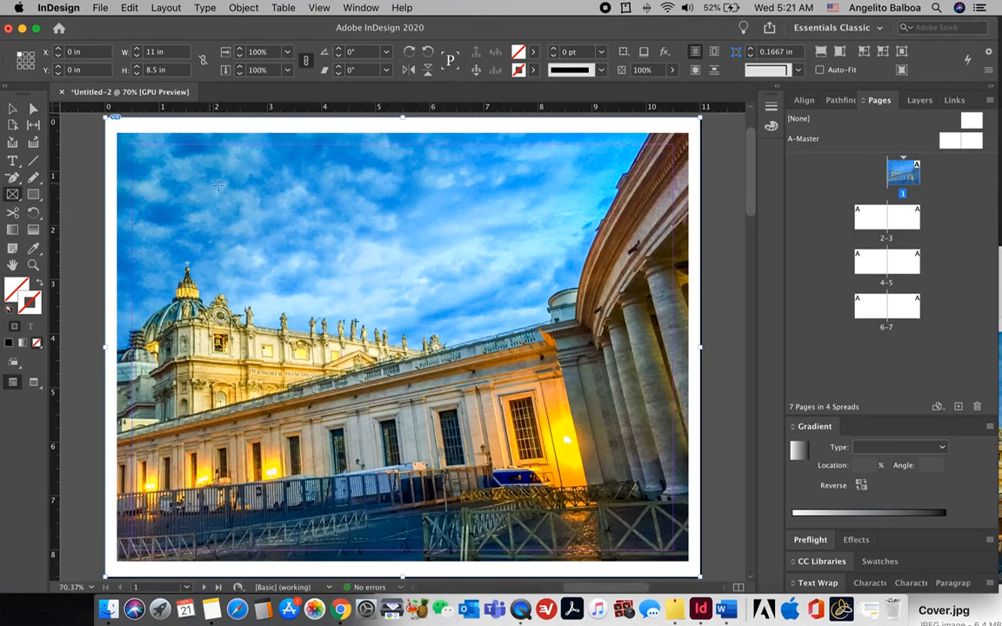
right_click(231, 148)
mouse_move(284, 363)
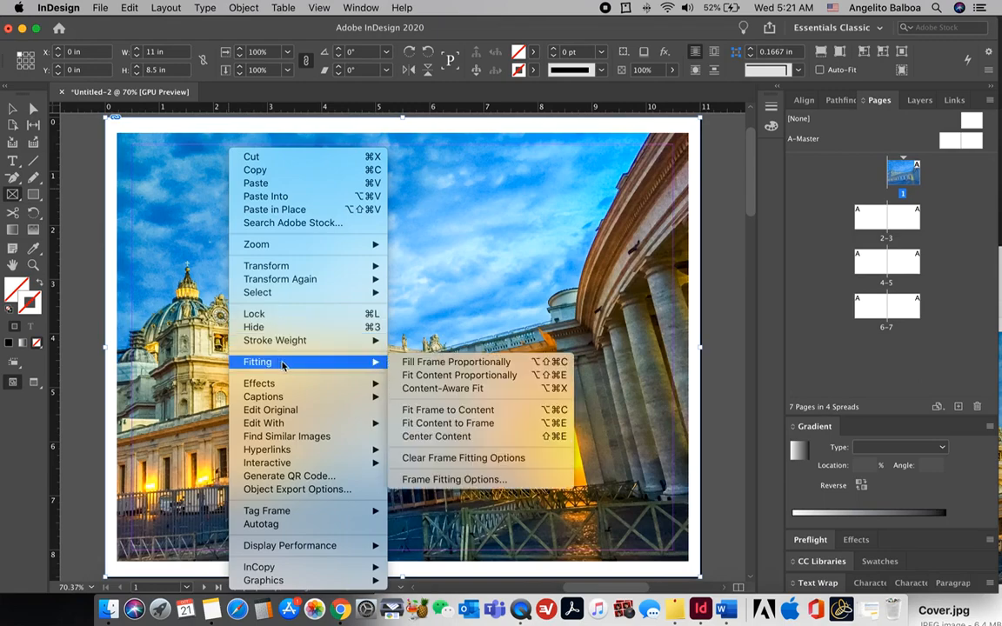
left_click(406, 363)
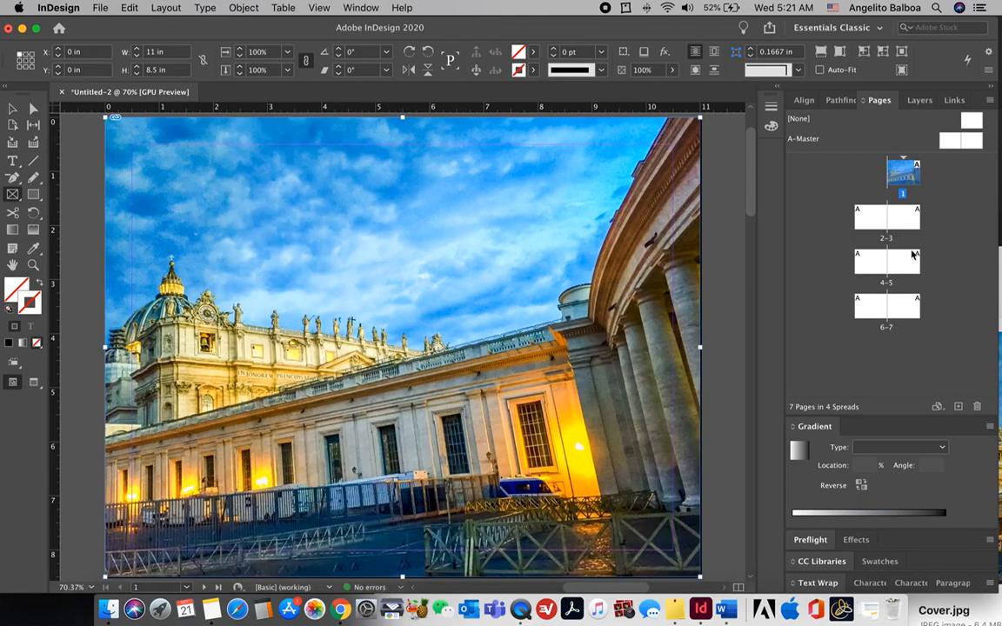
Step: Draw a frame across spread 2–3 and fill it proportionally with TOC.jpg
double_click(868, 221)
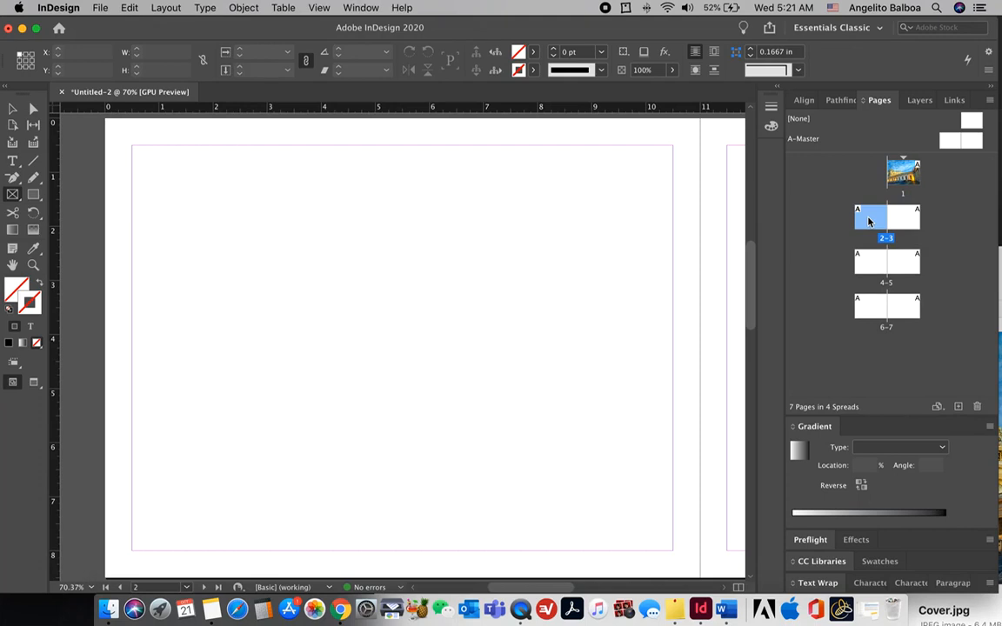
key("super+minus")
key("super+minus")
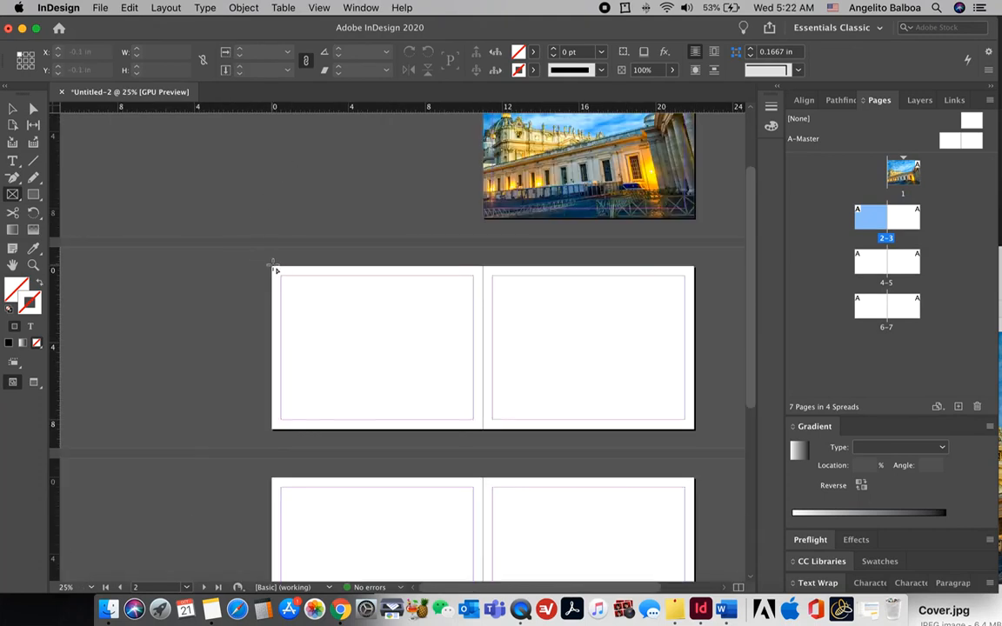
left_click_drag(272, 267, 694, 428)
left_click(108, 609)
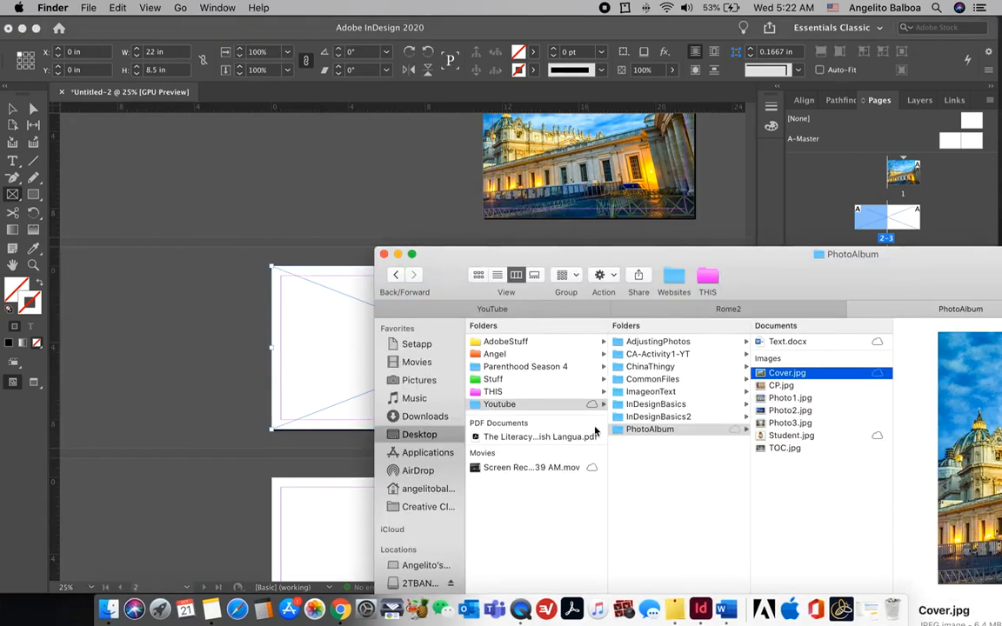
left_click_drag(785, 448, 371, 351)
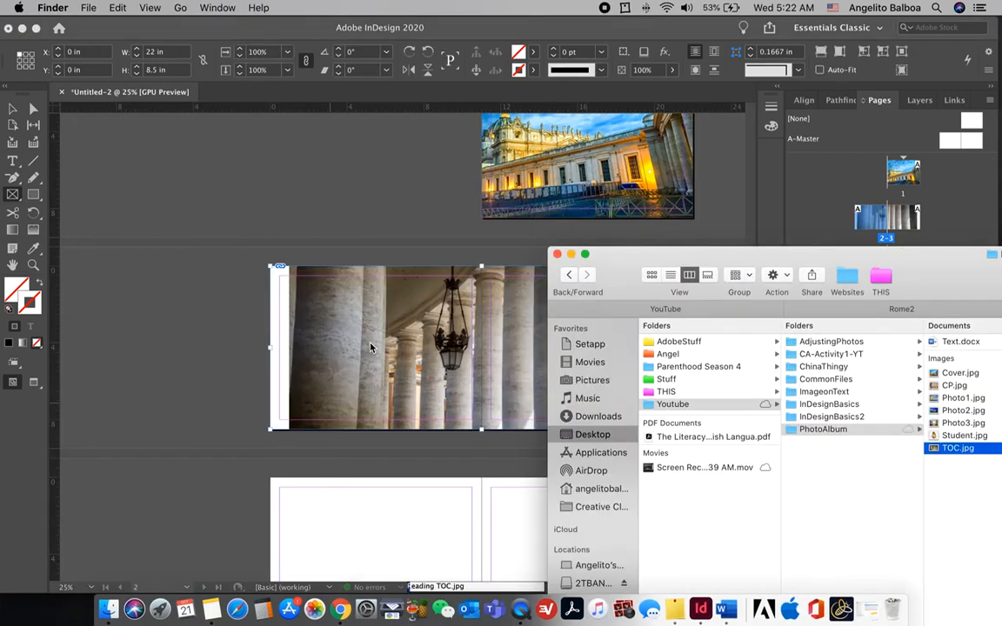
left_click(370, 348)
right_click(391, 352)
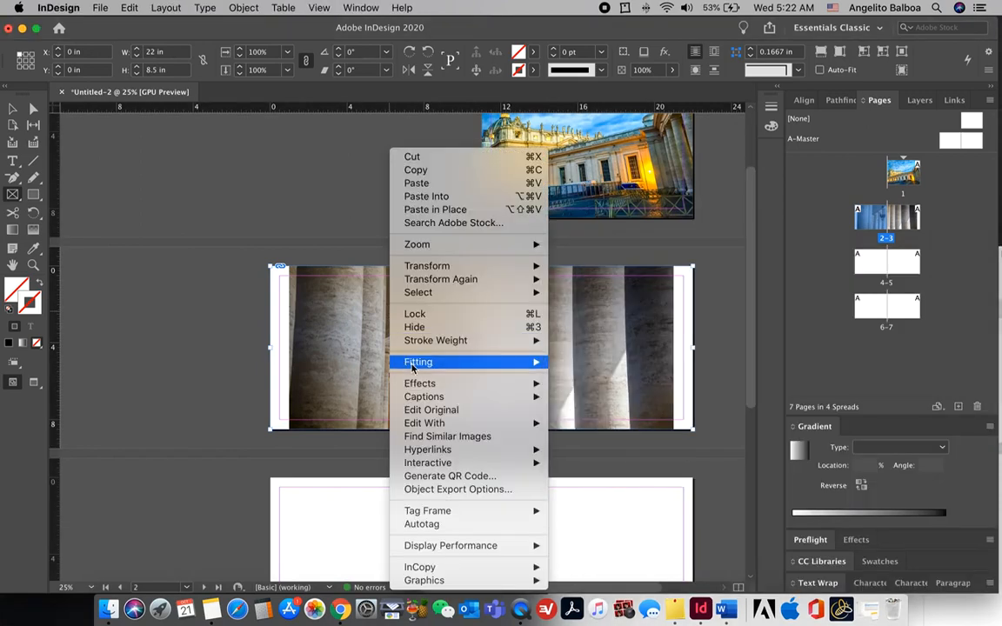
mouse_move(412, 363)
left_click(626, 361)
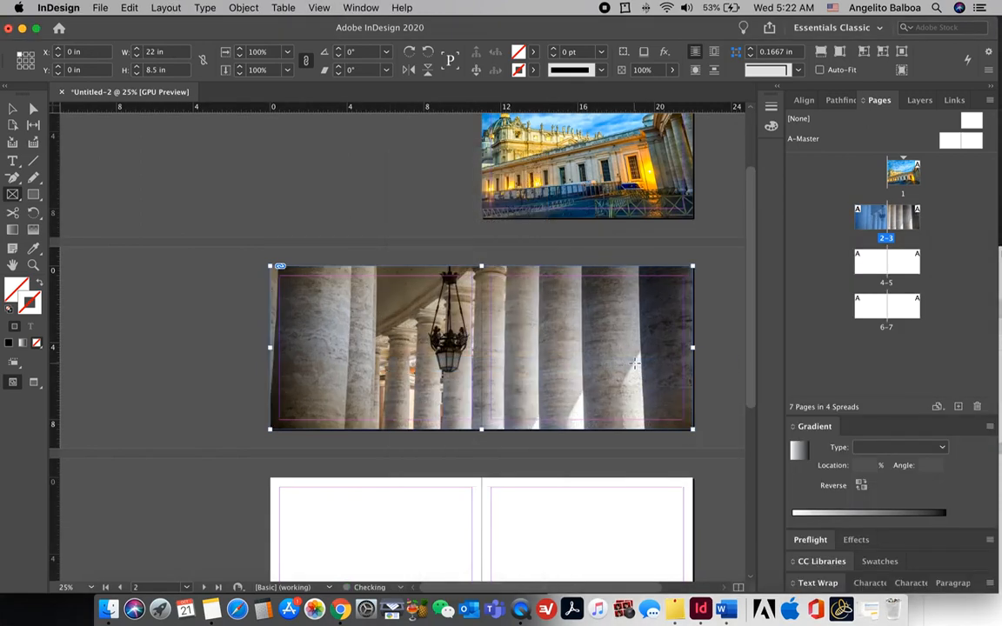
left_click(13, 161)
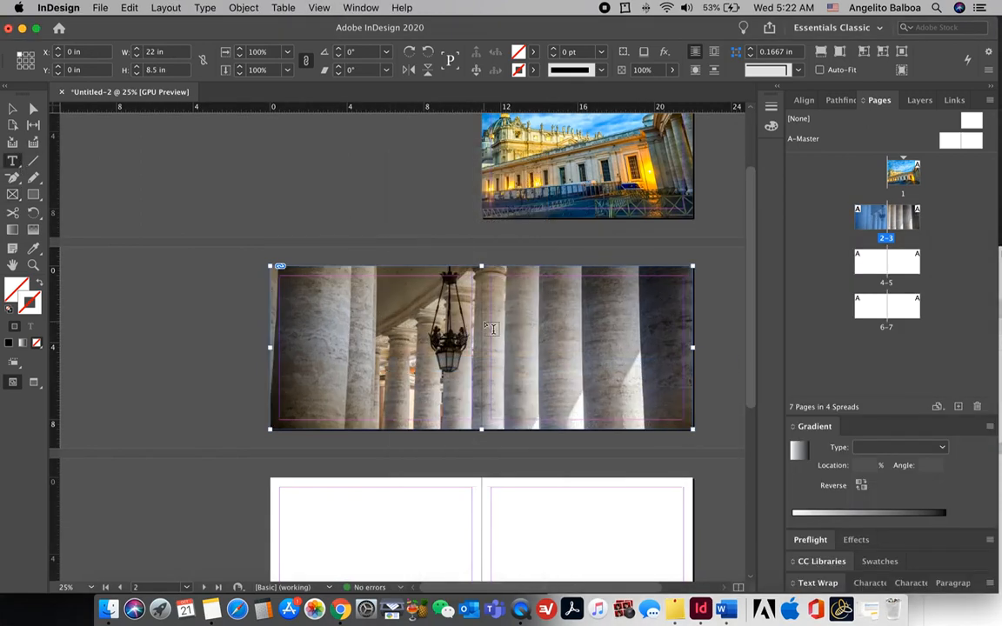
Step: Add a white 48 pt 'Contents' heading in a text frame over the columns photo
left_click_drag(500, 289, 623, 317)
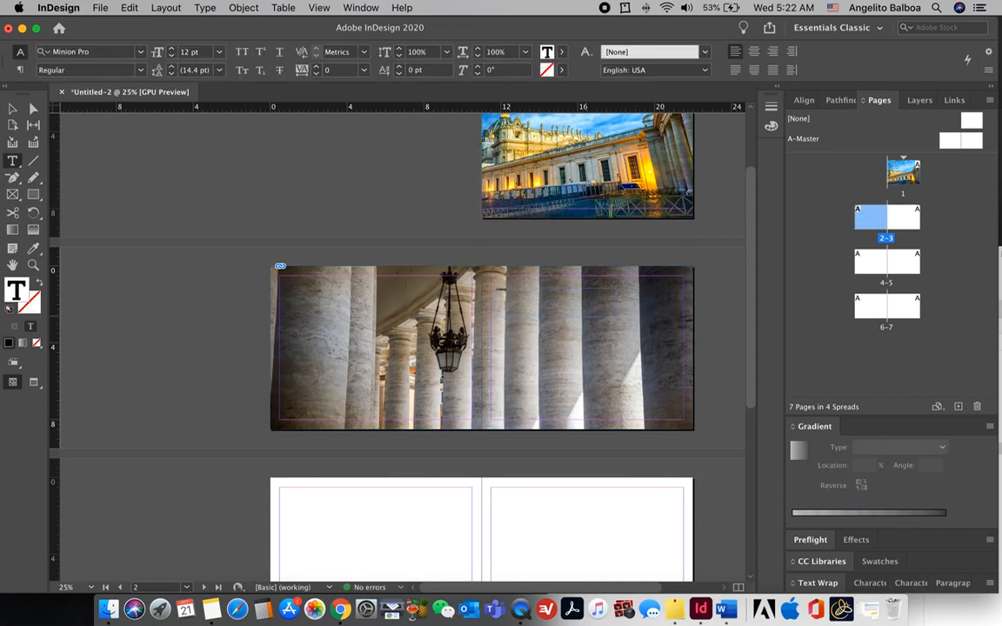
key("super+equal")
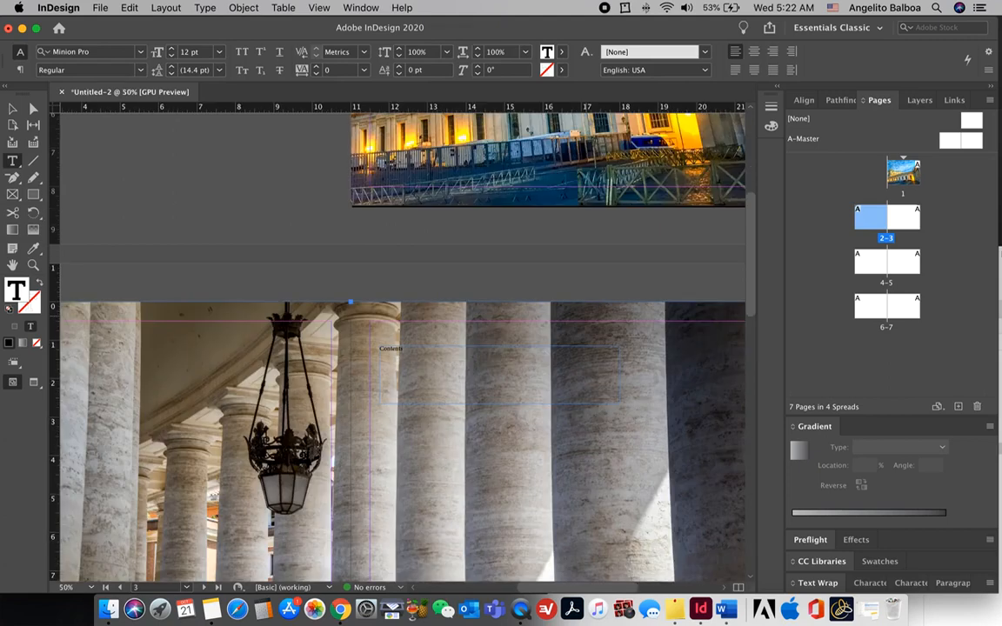
key("super+equal")
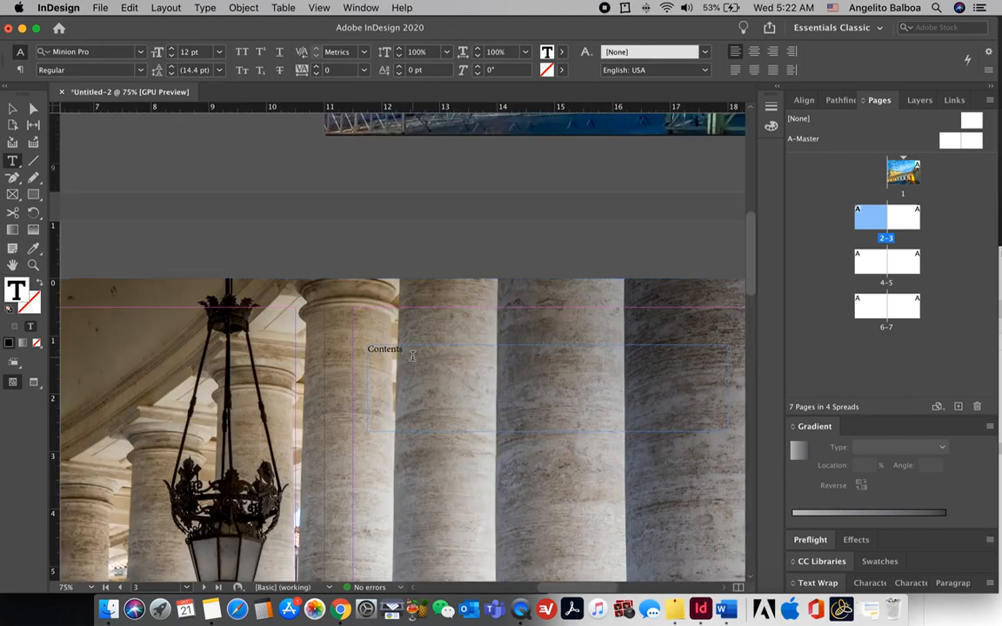
left_click_drag(413, 355, 337, 316)
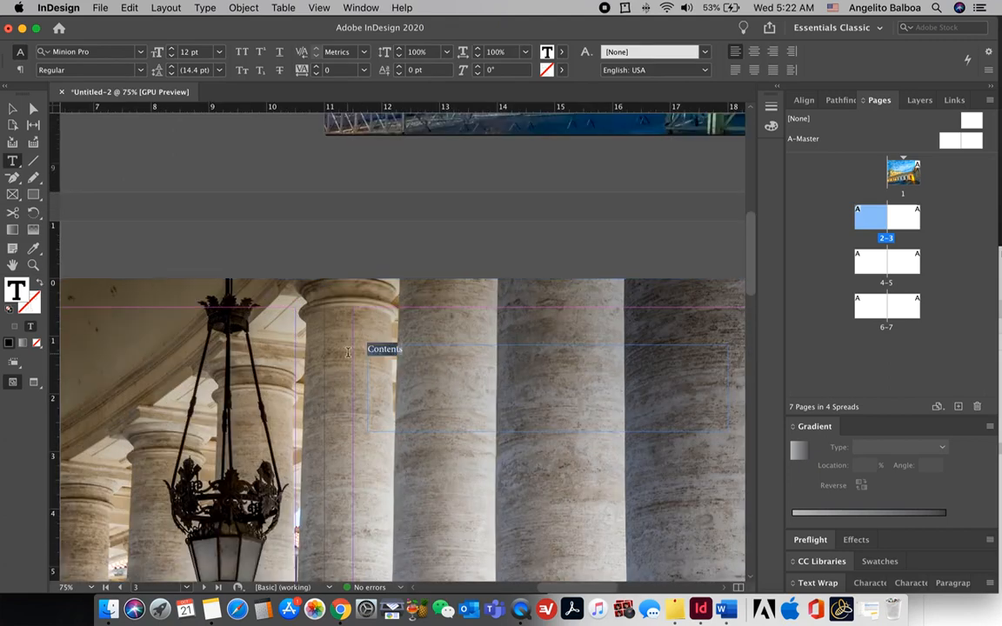
left_click(220, 52)
left_click(185, 221)
key("super+minus")
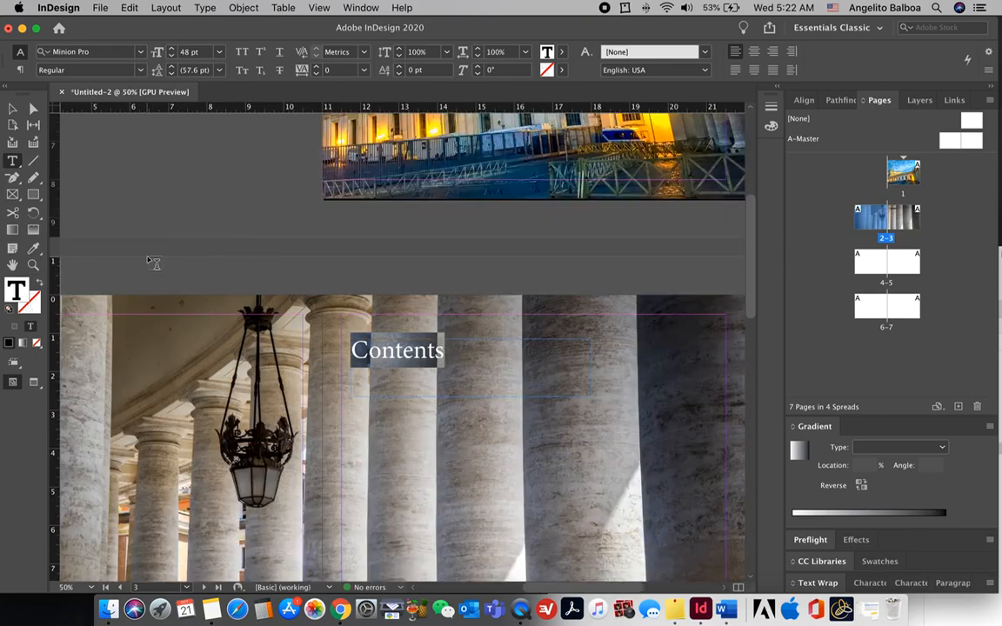
left_click(562, 52)
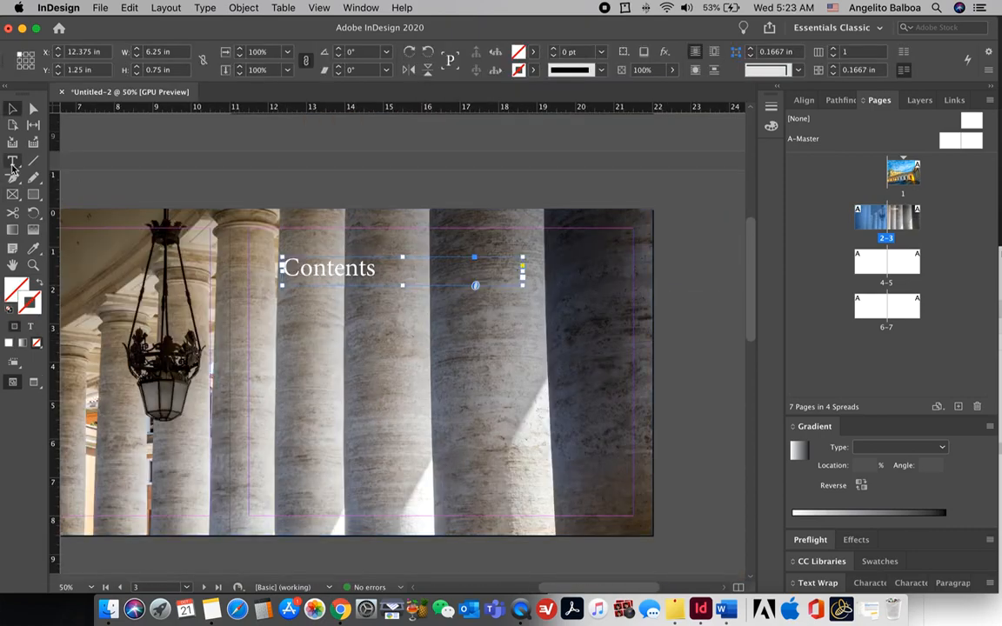
Step: Add the first contributor's name below the heading in white 36 pt
left_click(13, 160)
left_click(541, 345)
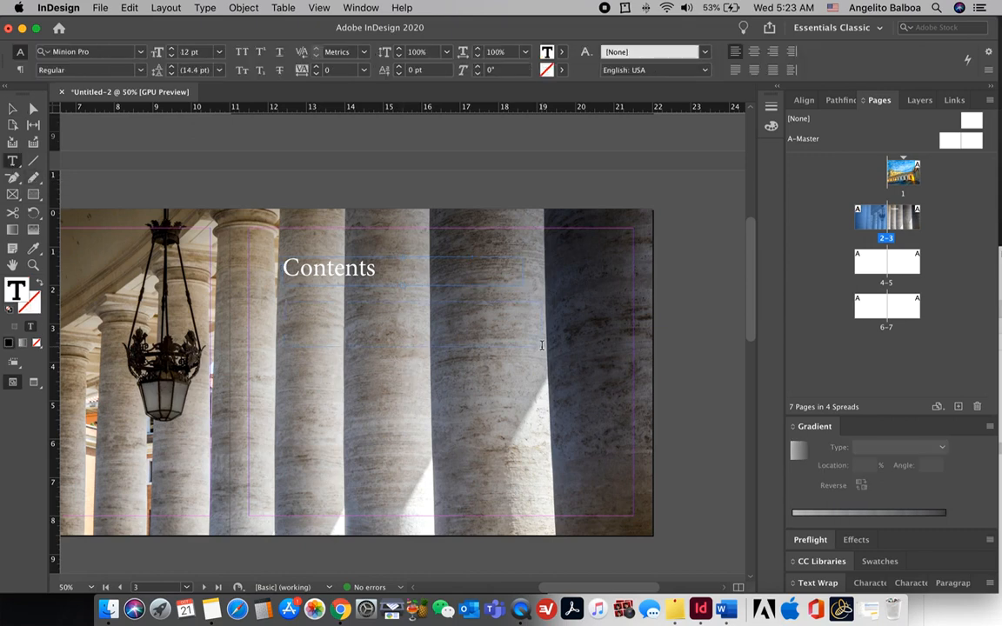
type("Intro")
type(" Smith")
left_click_drag(332, 302, 262, 310)
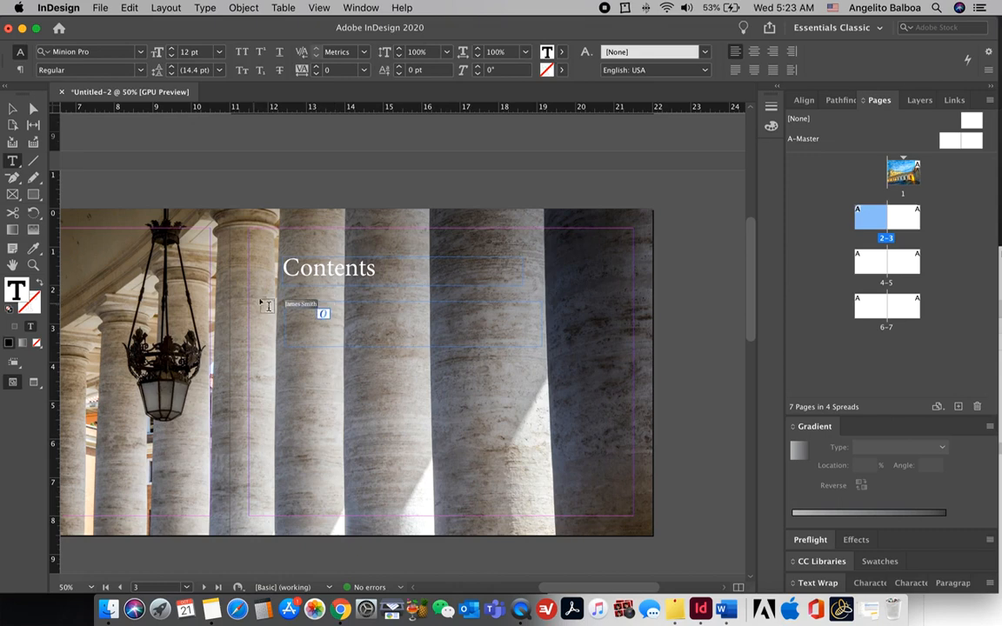
left_click(562, 51)
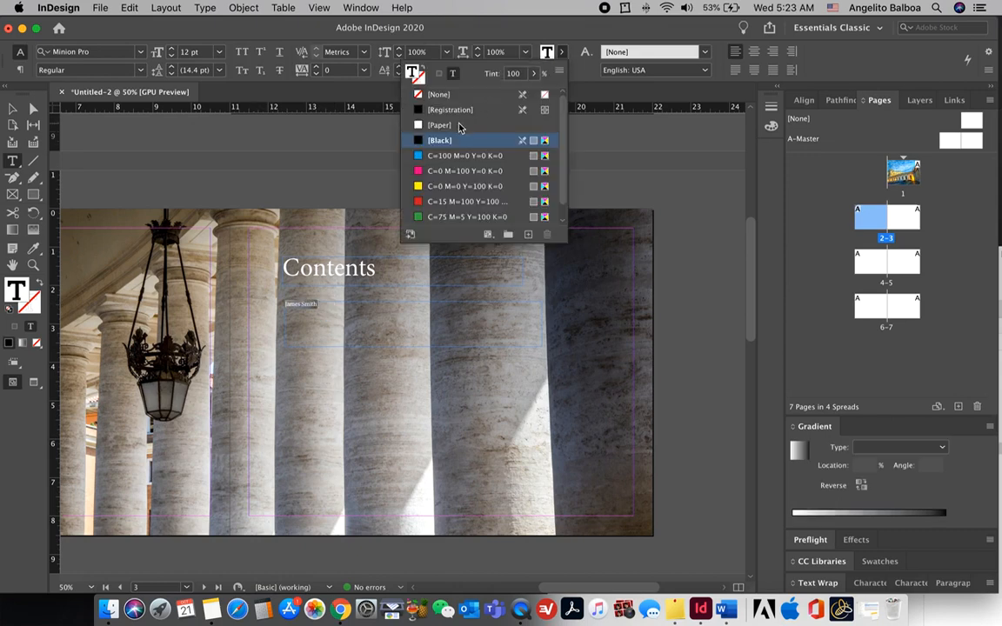
left_click(440, 125)
left_click(219, 51)
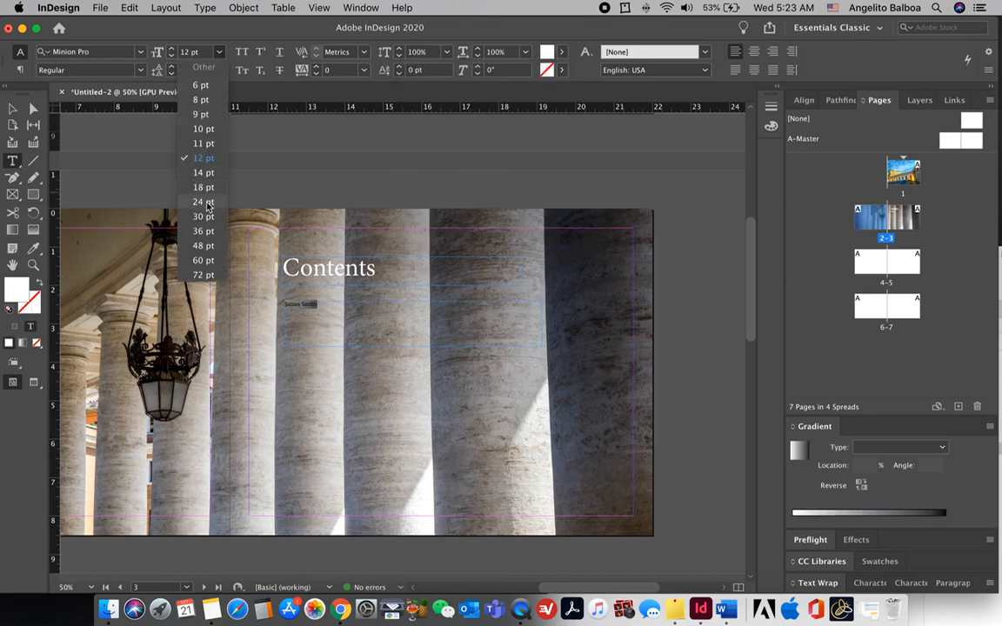
left_click(203, 232)
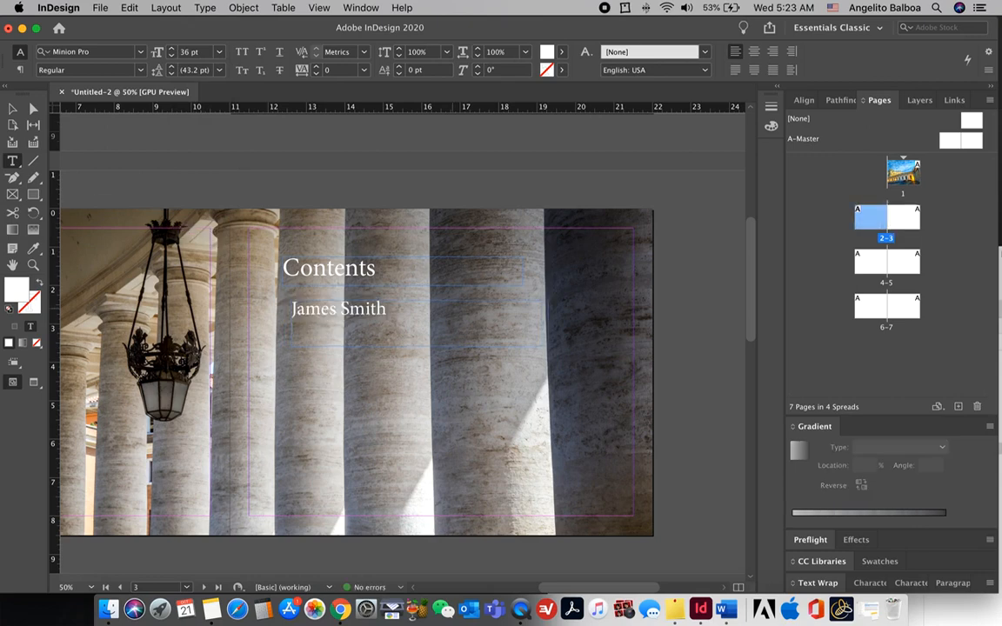
Step: Add 'The Journey' beneath the name at 24 pt
type("The Journey")
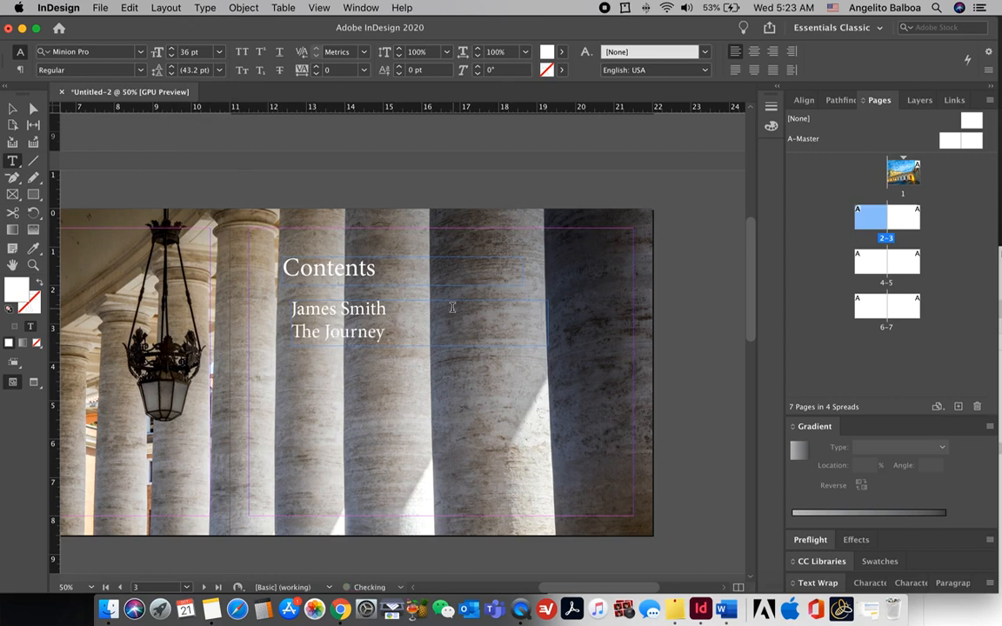
key("shift+alt+Left")
key("shift+alt+Left")
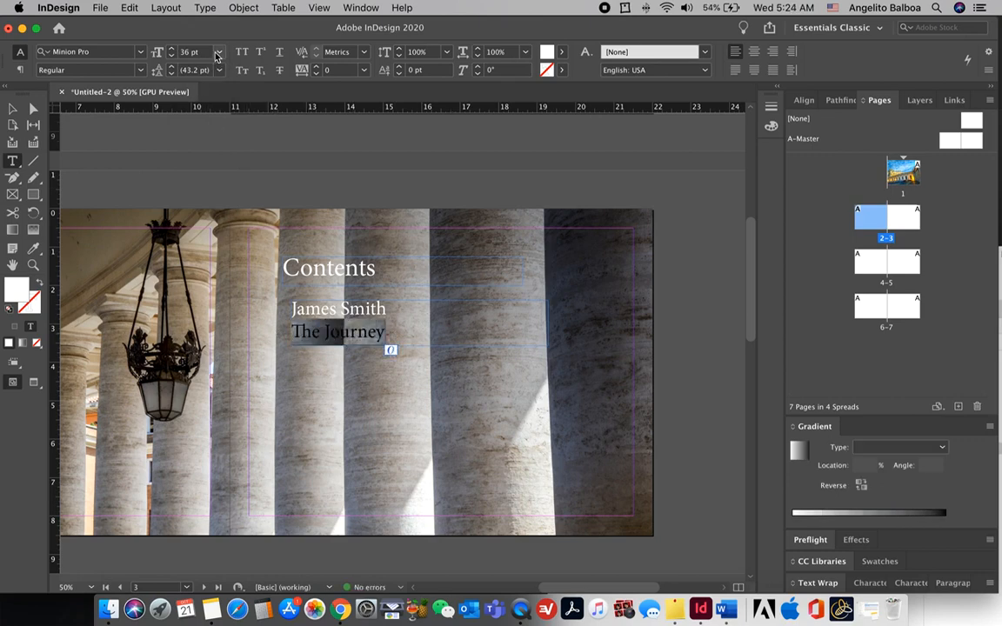
left_click(219, 53)
left_click(204, 202)
Step: Position the entry frame and enter new contributor names for the second, third and fourth entries
key("Escape")
left_click_drag(369, 321, 364, 466)
key("t")
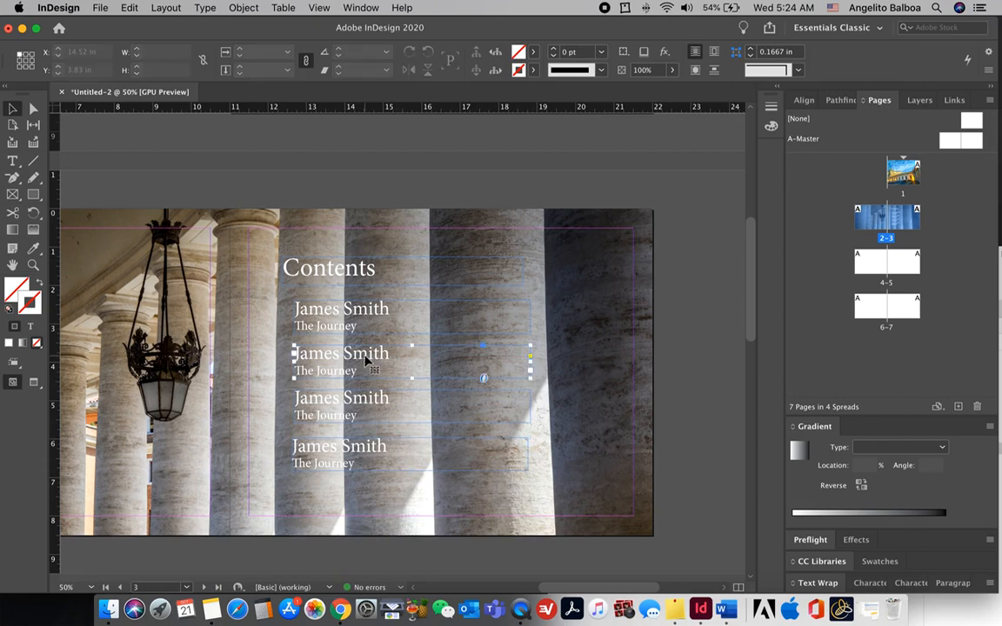
triple_click(398, 353)
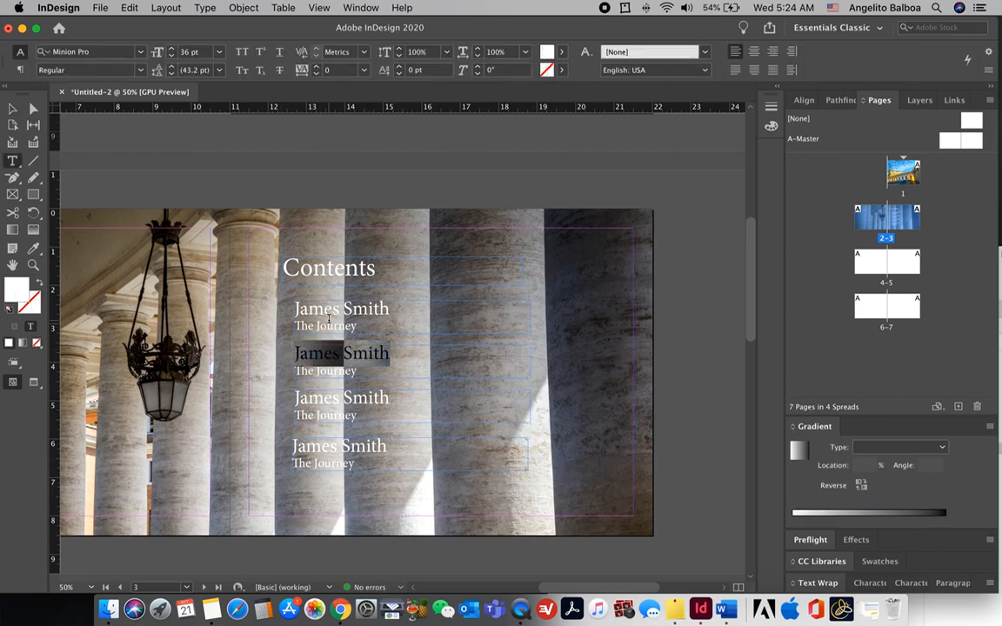
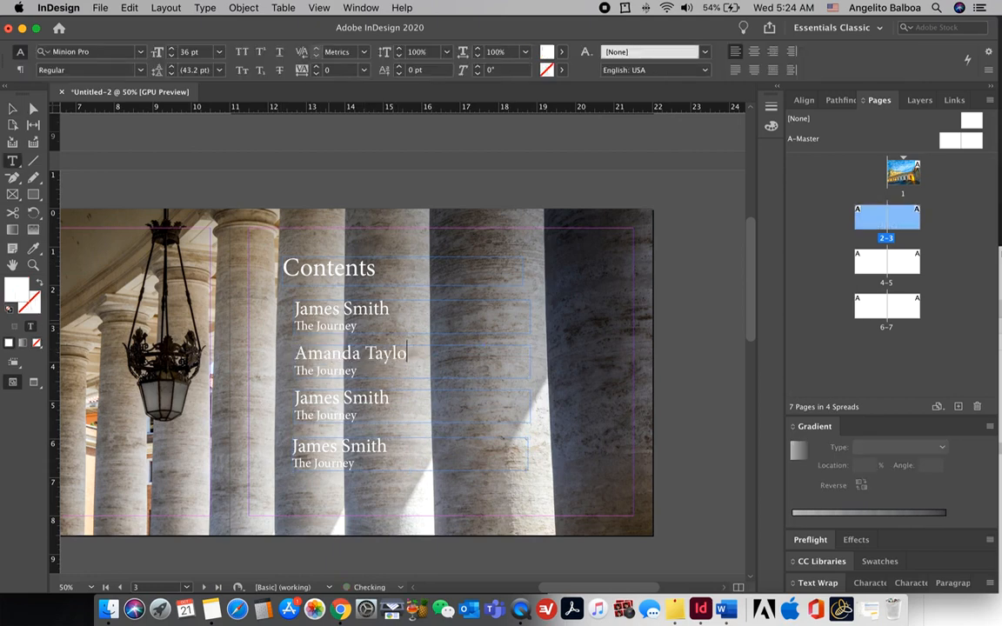
triple_click(293, 399)
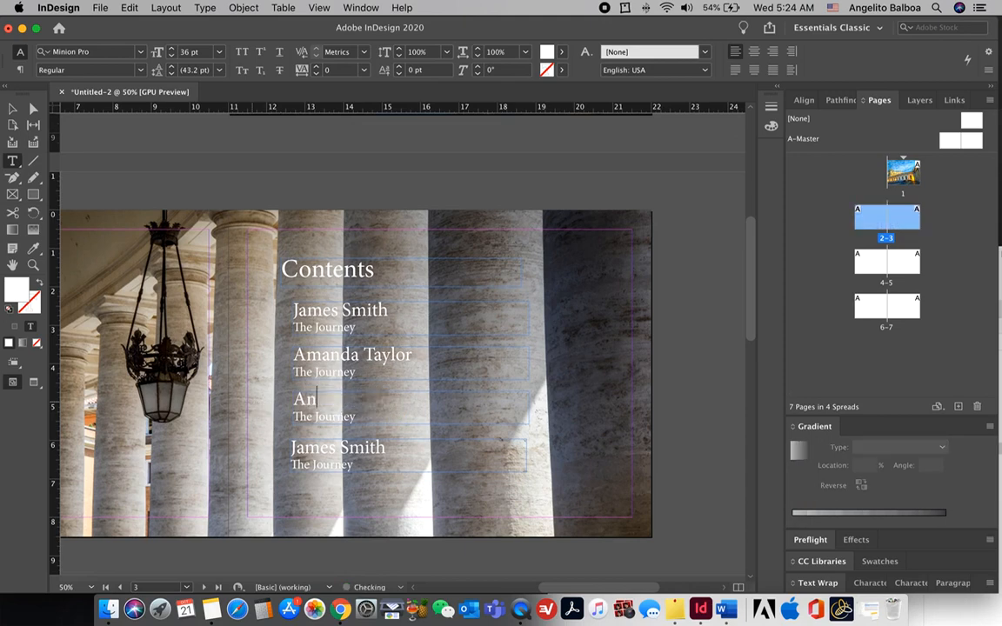
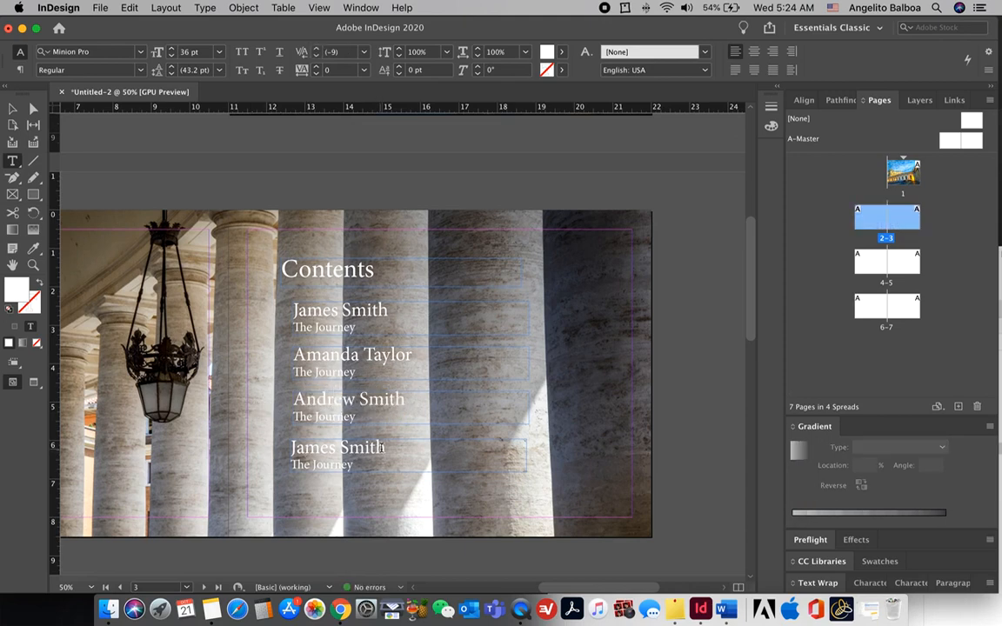
triple_click(307, 450)
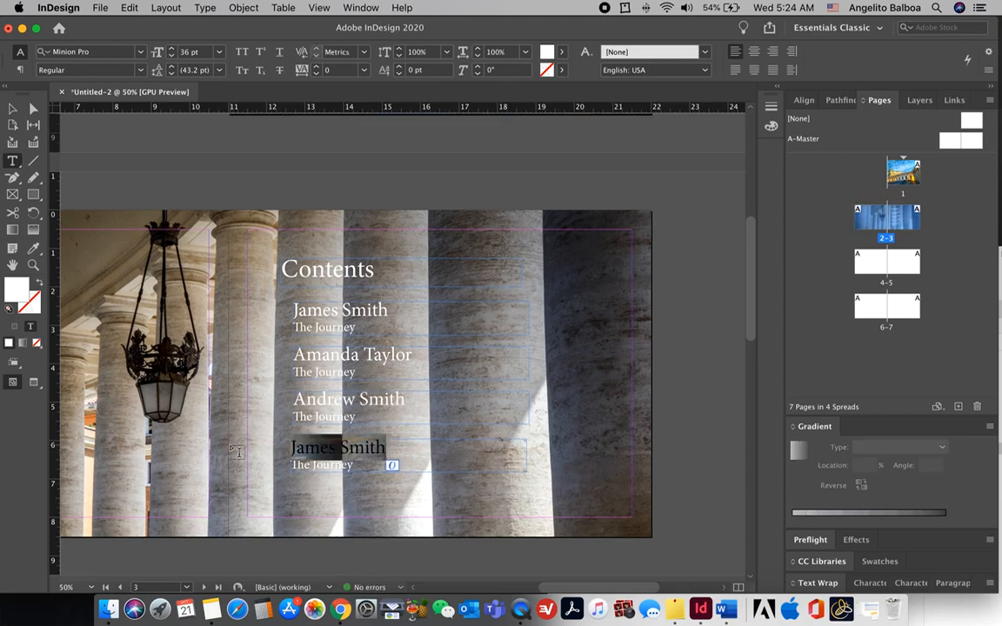
Step: Retitle the entries 'The Sailboat', 'The Road' and 'The History of Everything'
left_click(354, 370)
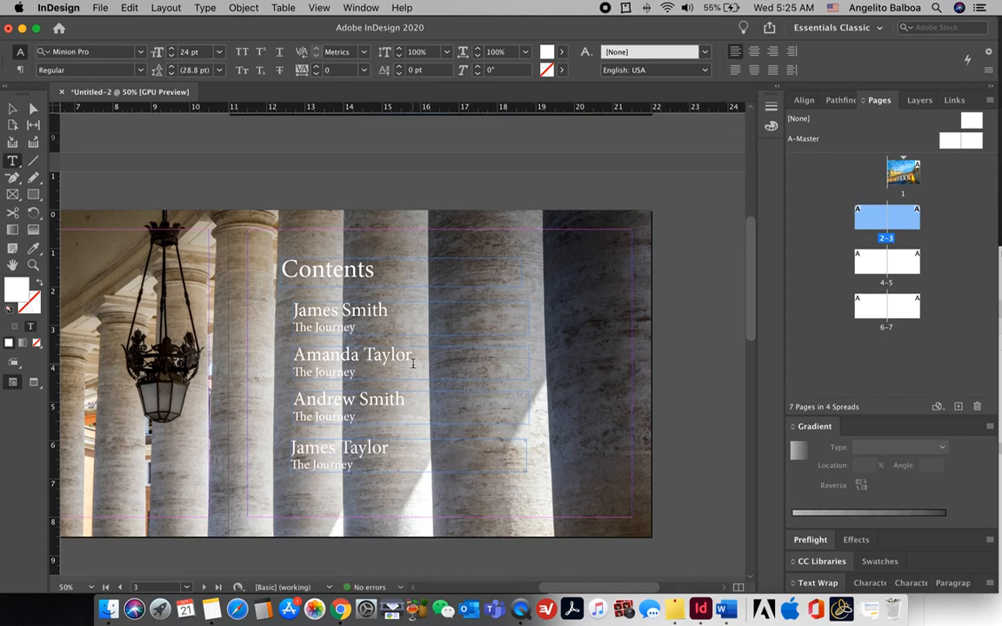
key("BackSpace")
key("BackSpace")
key("BackSpace")
type("Sailboat")
double_click(353, 417)
type("Road")
double_click(352, 466)
type("H")
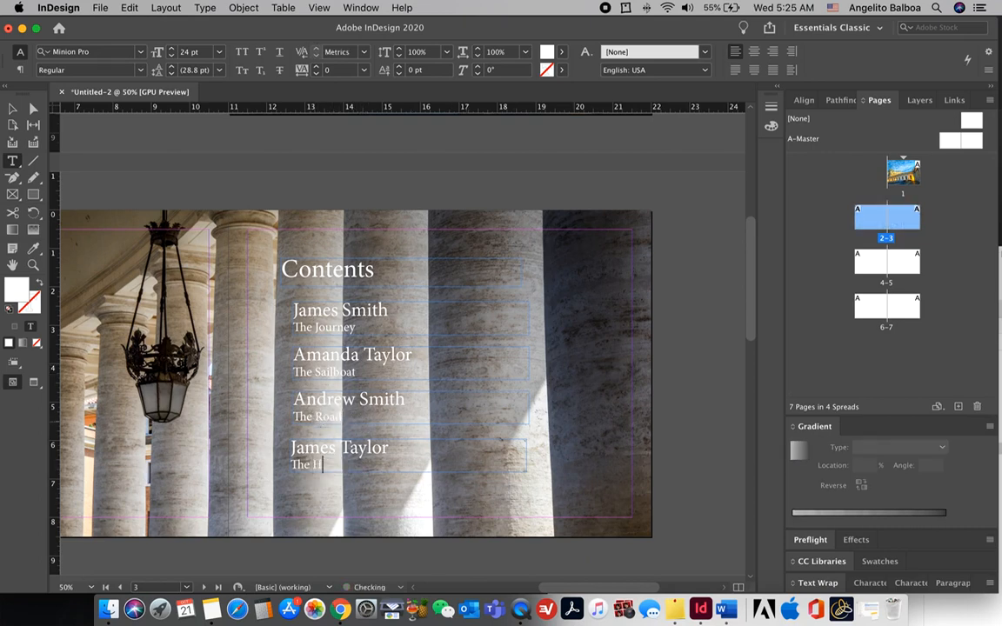
type("istory of Everything")
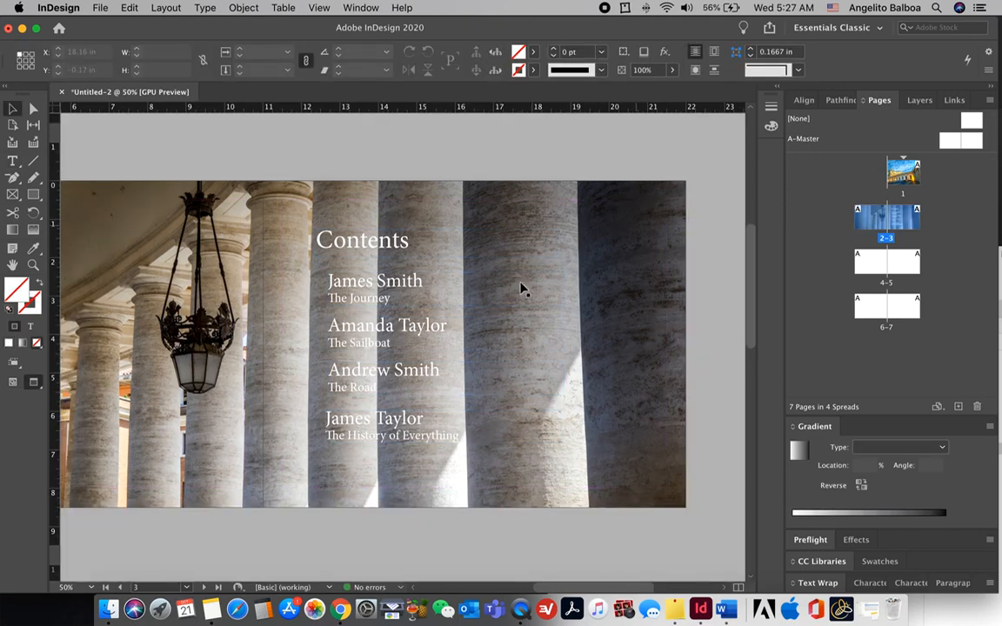
Step: Scroll and zoom out to 25% to see the cover, contents spread and next blank spread together
scroll(501, 298, "left", 3)
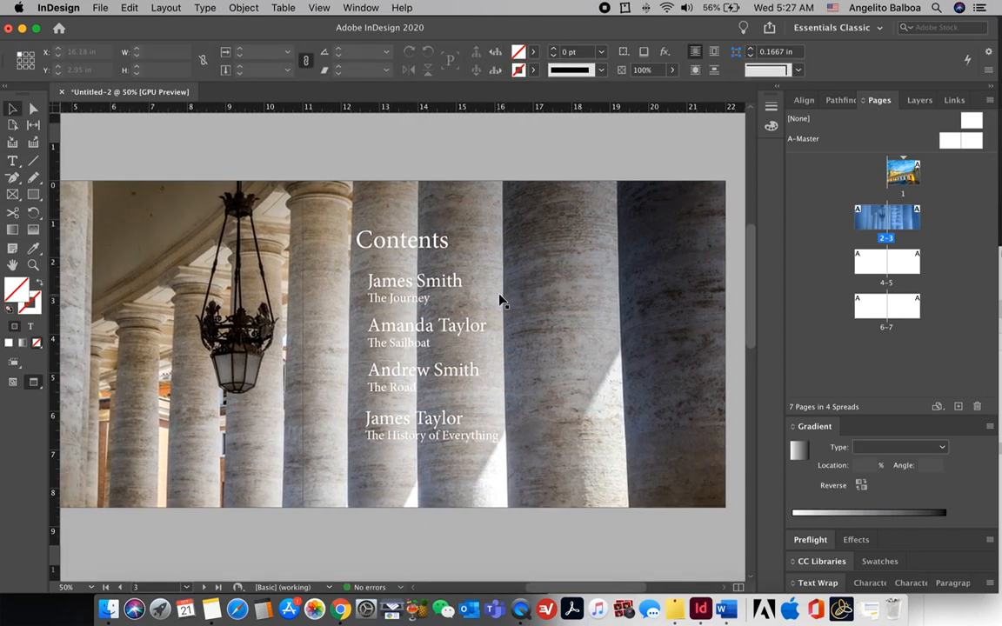
scroll(501, 300, "left", 2)
scroll(501, 299, "down", 2)
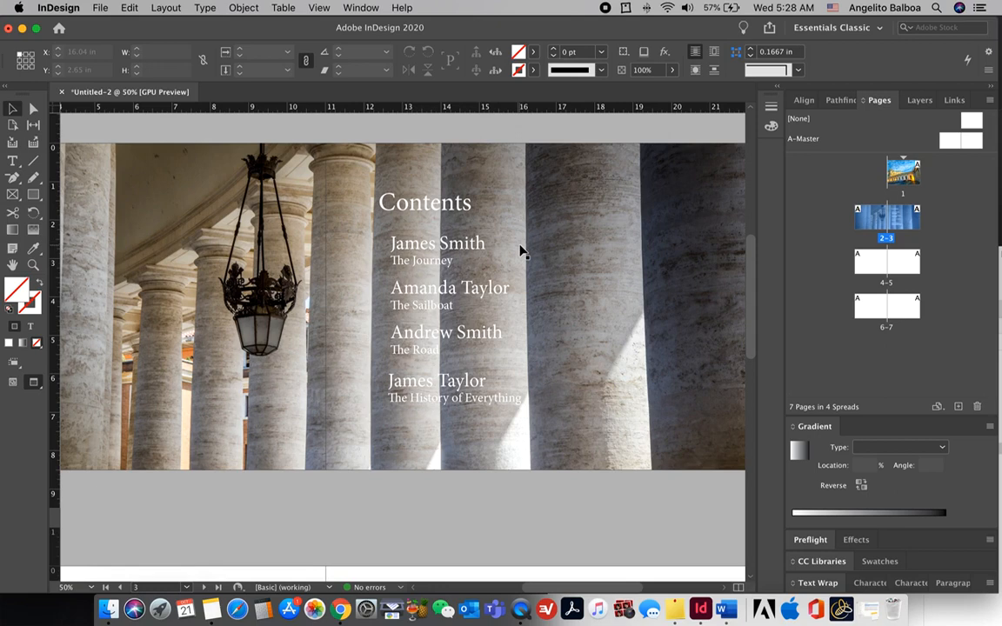
key("super+minus")
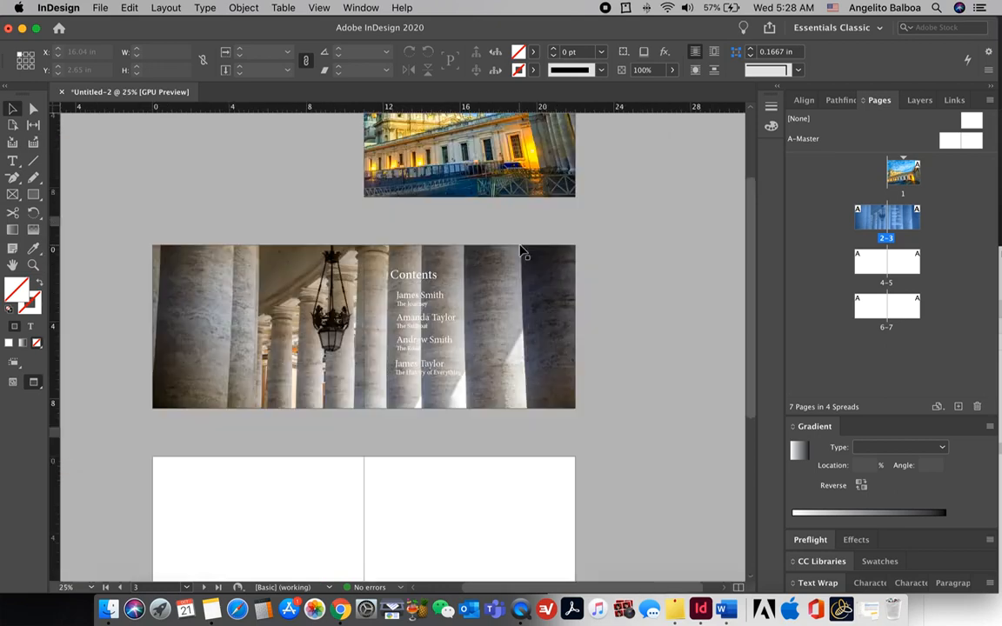
left_click(12, 195)
Step: Draw a [Black]-filled rectangle over the contents spread and send it behind all the text
left_click_drag(208, 274, 574, 407)
left_click(533, 51)
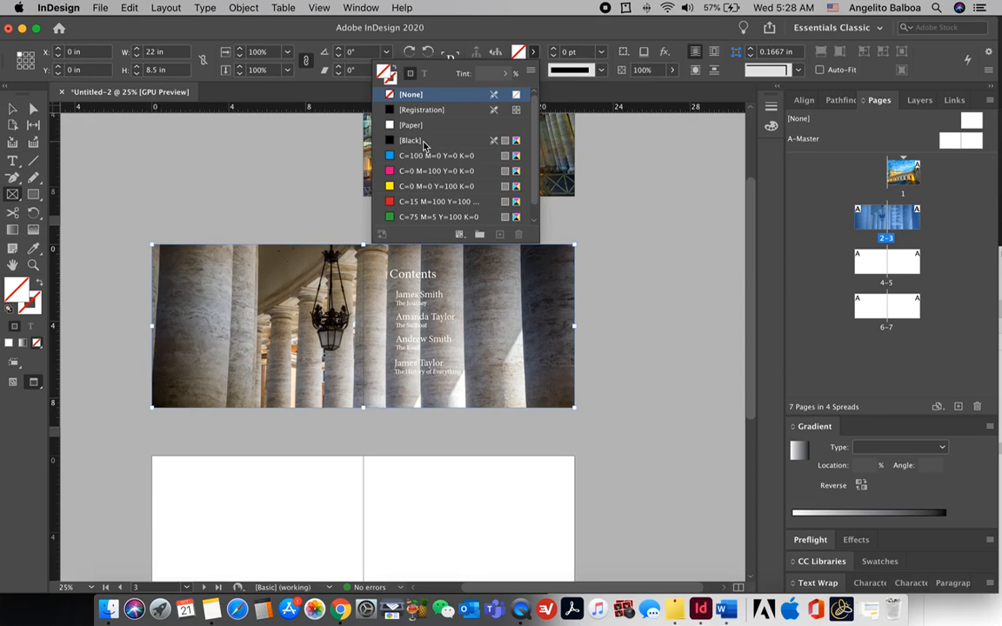
left_click(414, 141)
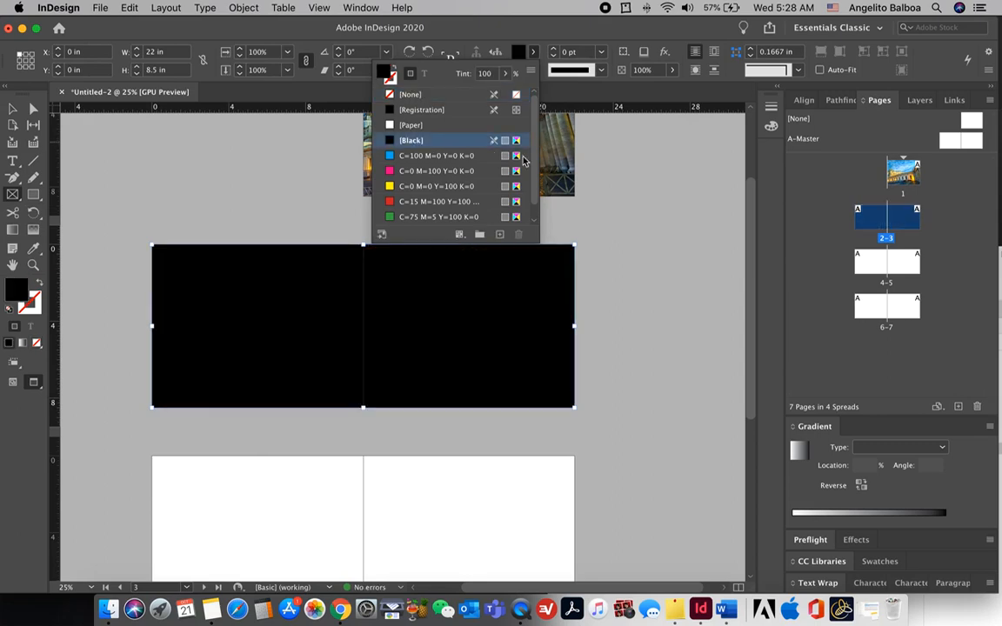
right_click(407, 281)
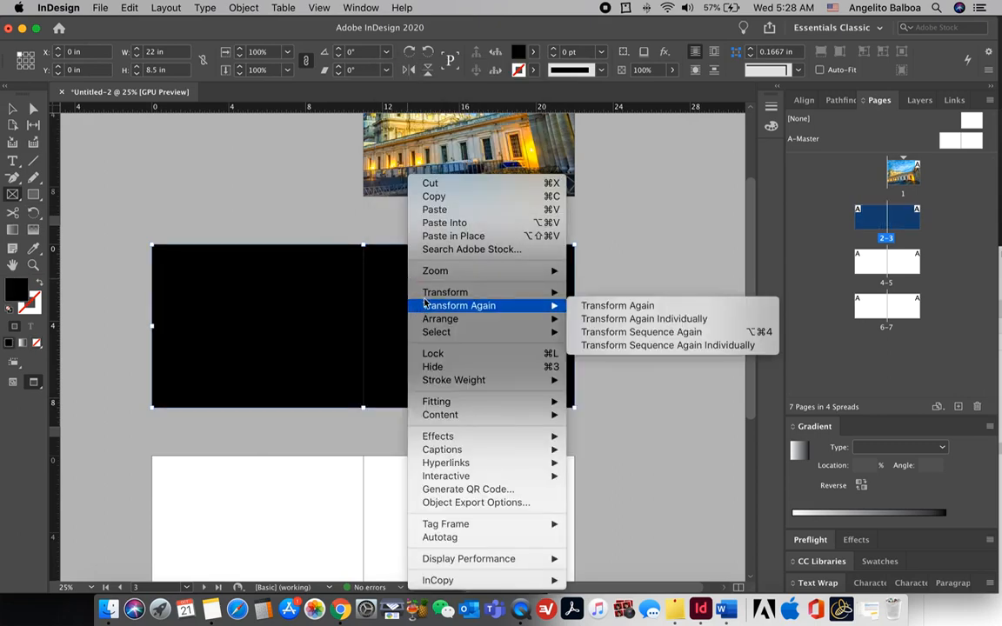
mouse_move(487, 318)
left_click(609, 320)
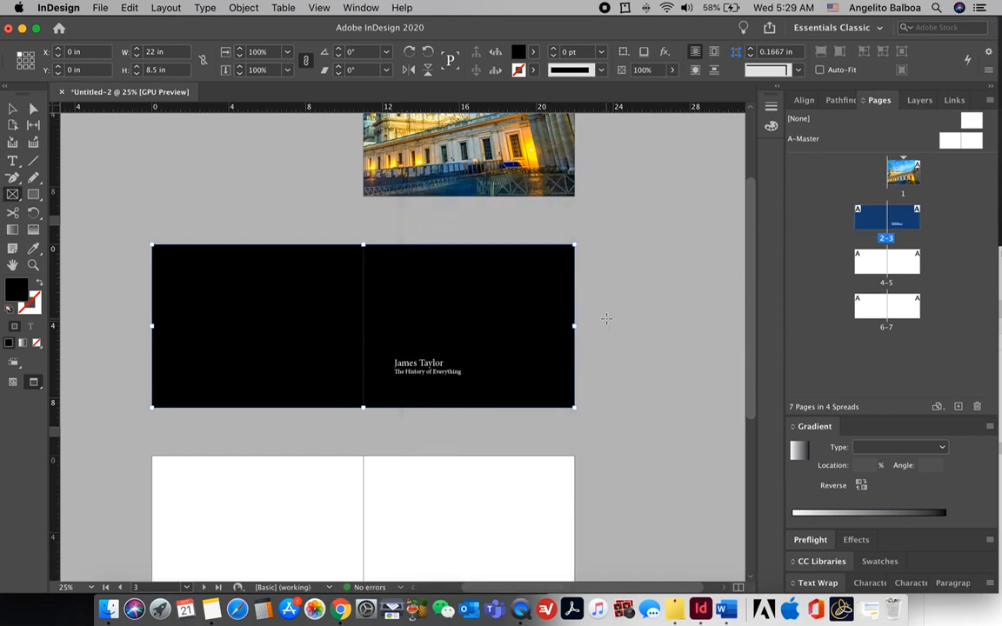
key("shift+super+[")
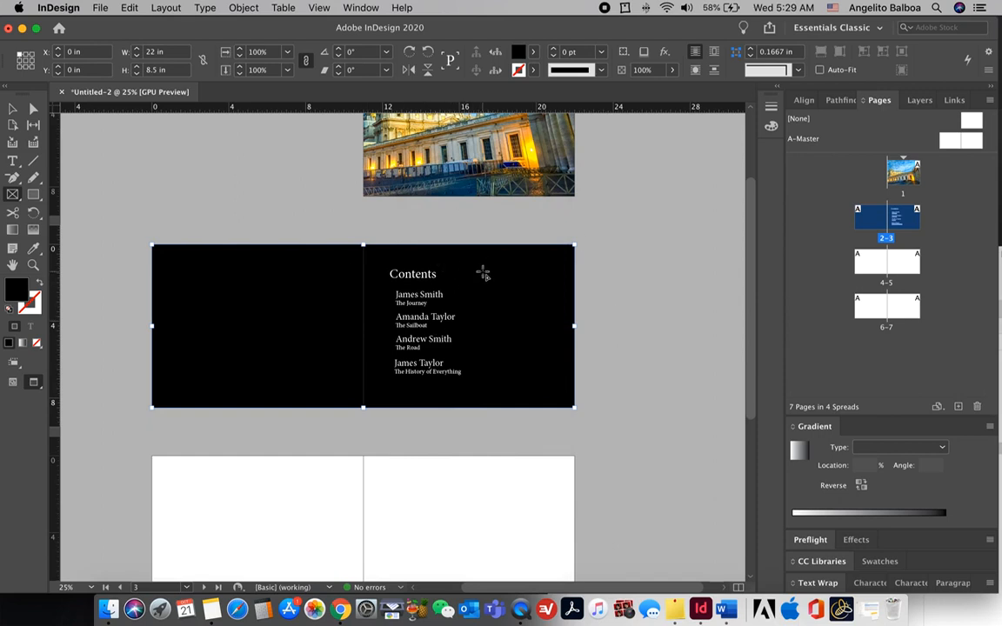
Step: Lower the black overlay's opacity to 50% and nudge the last entry into place
left_click(672, 69)
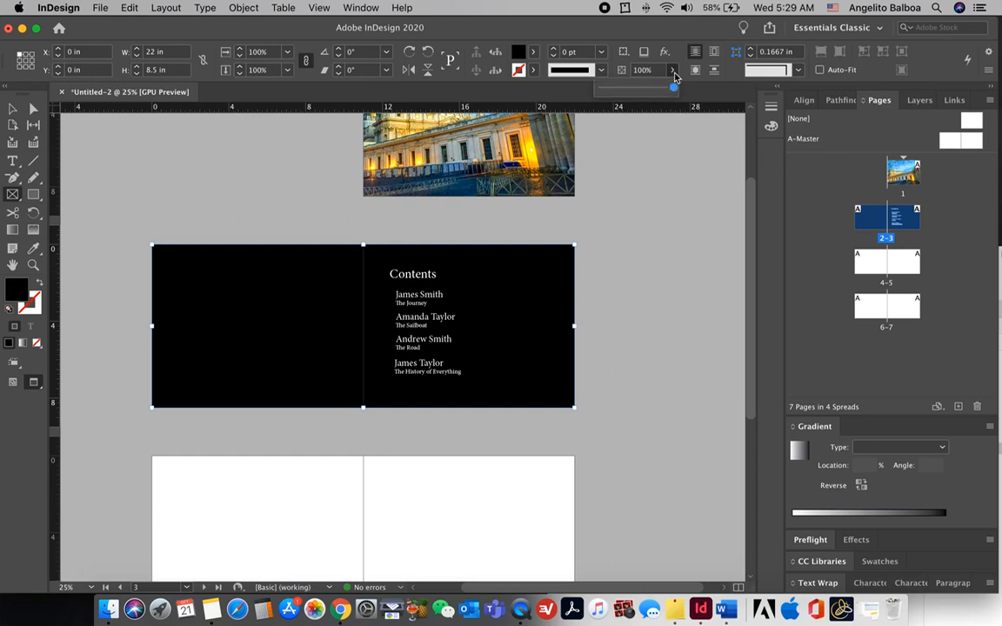
left_click_drag(675, 88, 636, 91)
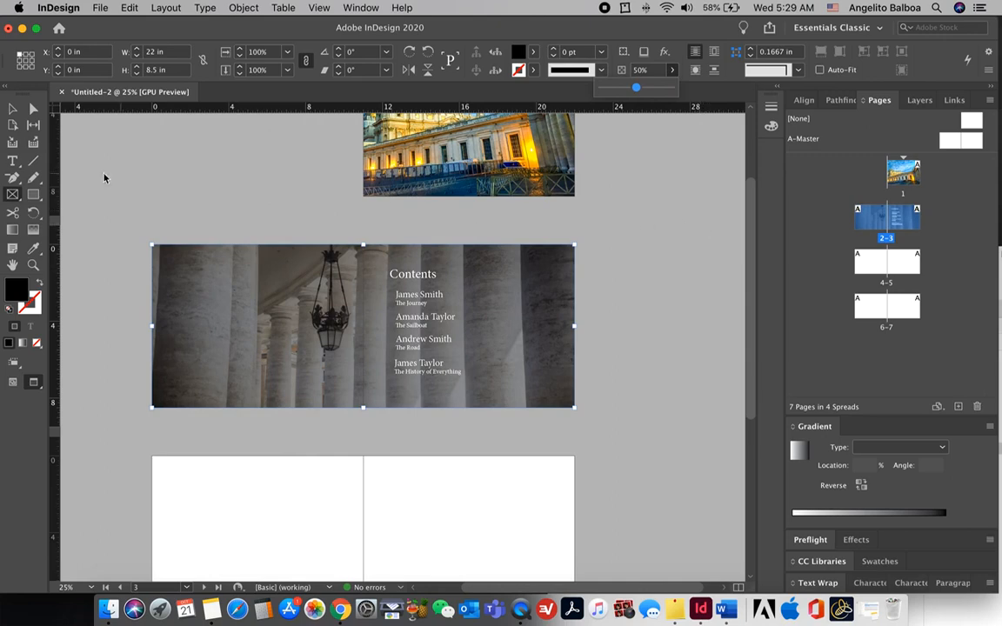
left_click(12, 108)
left_click(130, 165)
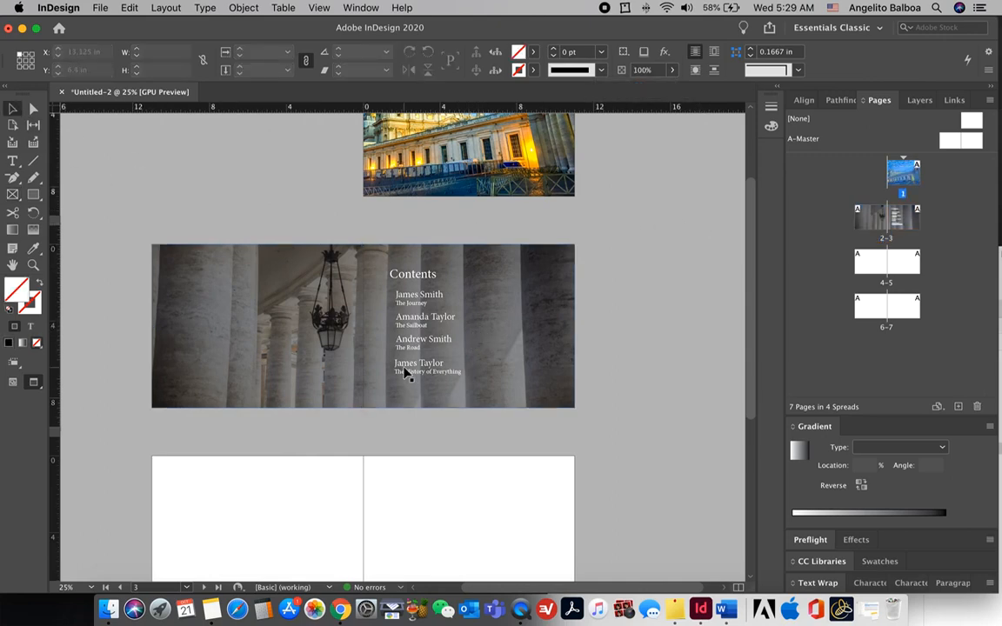
left_click_drag(405, 373, 405, 371)
Step: Scroll to spread 4–5 and draw a placeholder frame on the upper part of page 4
left_click(601, 370)
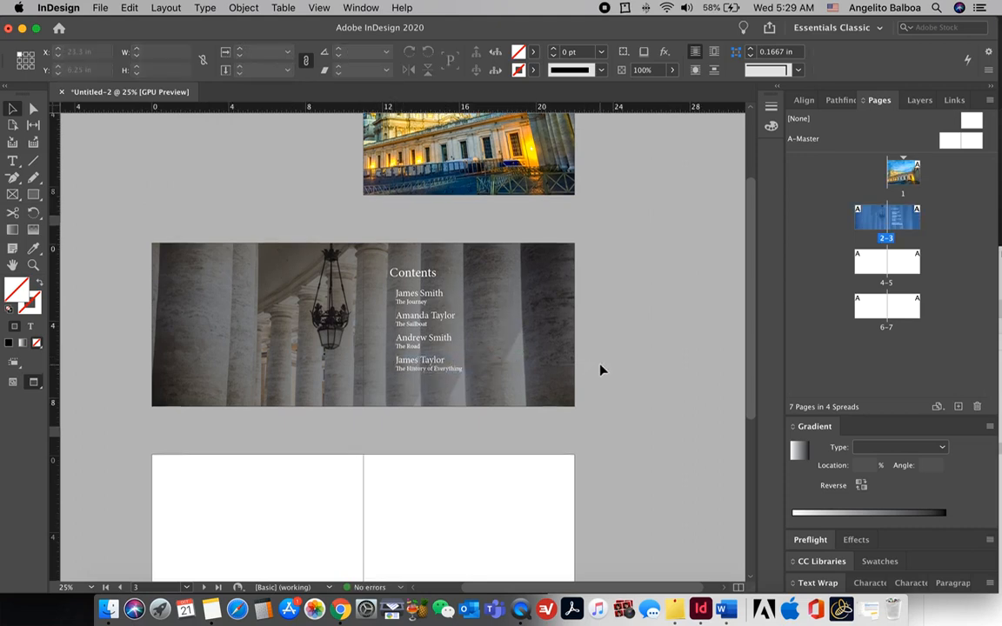
scroll(600, 370, "down", 1)
scroll(601, 371, "down", 5)
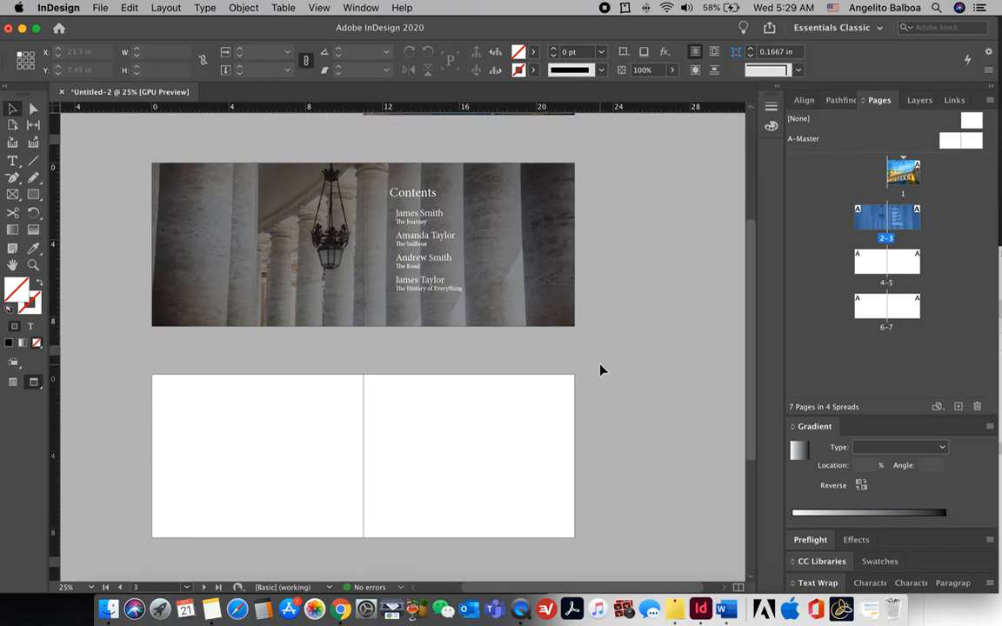
scroll(600, 371, "down", 2)
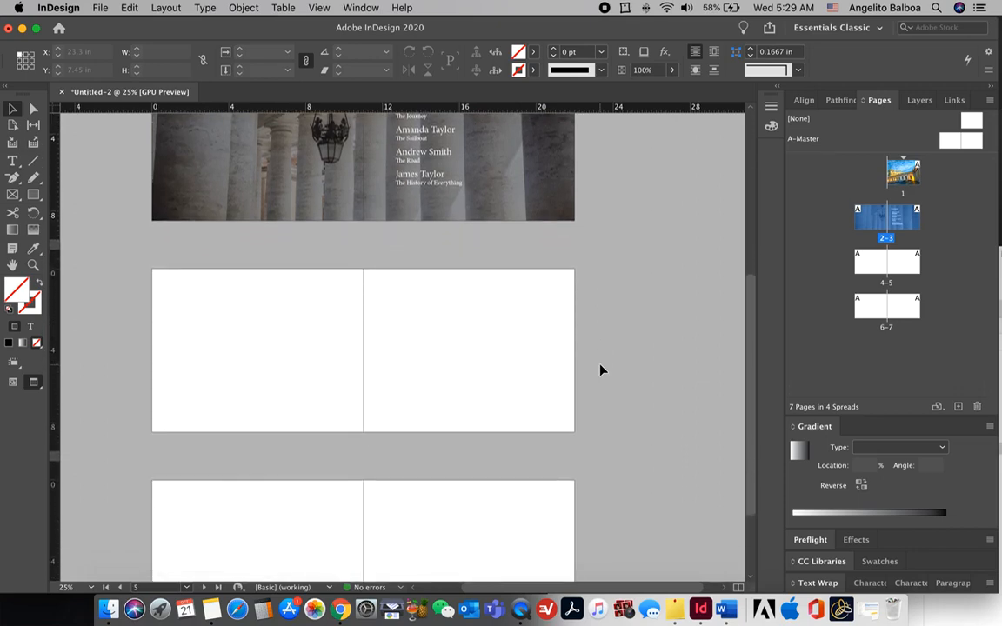
left_click(12, 195)
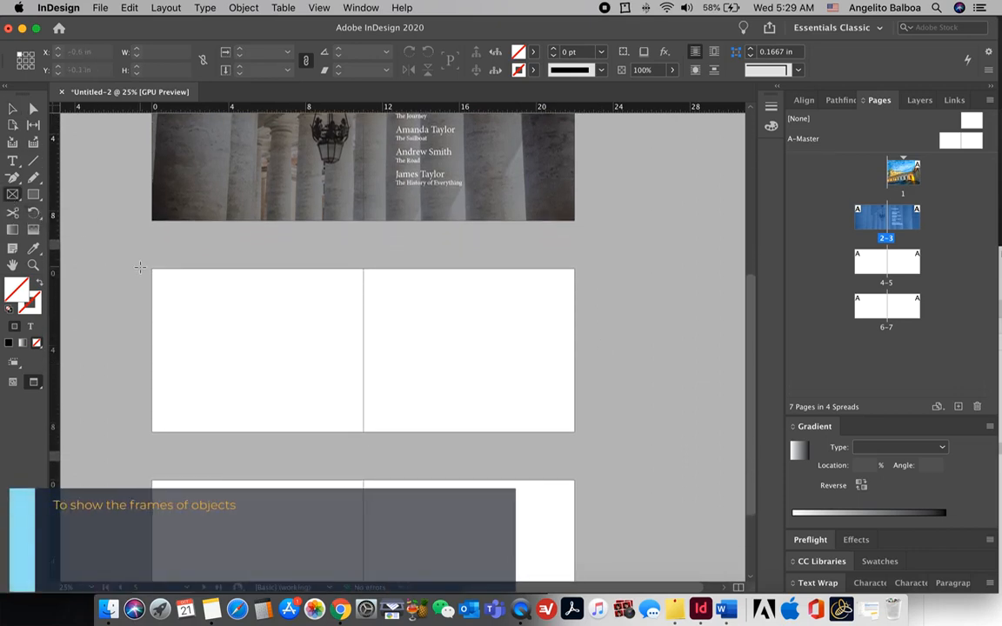
key("w")
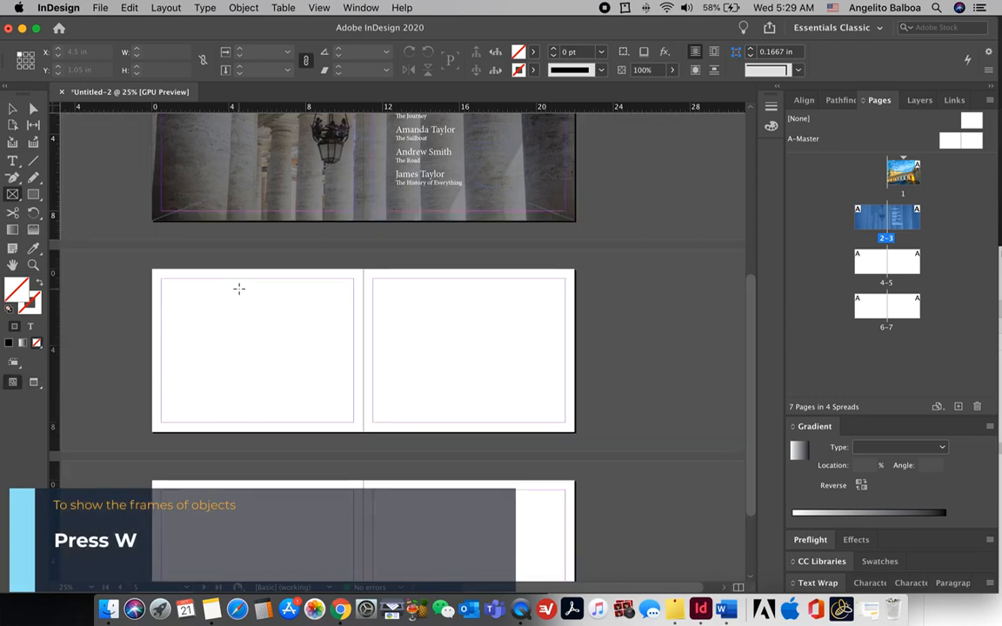
left_click_drag(240, 279, 355, 343)
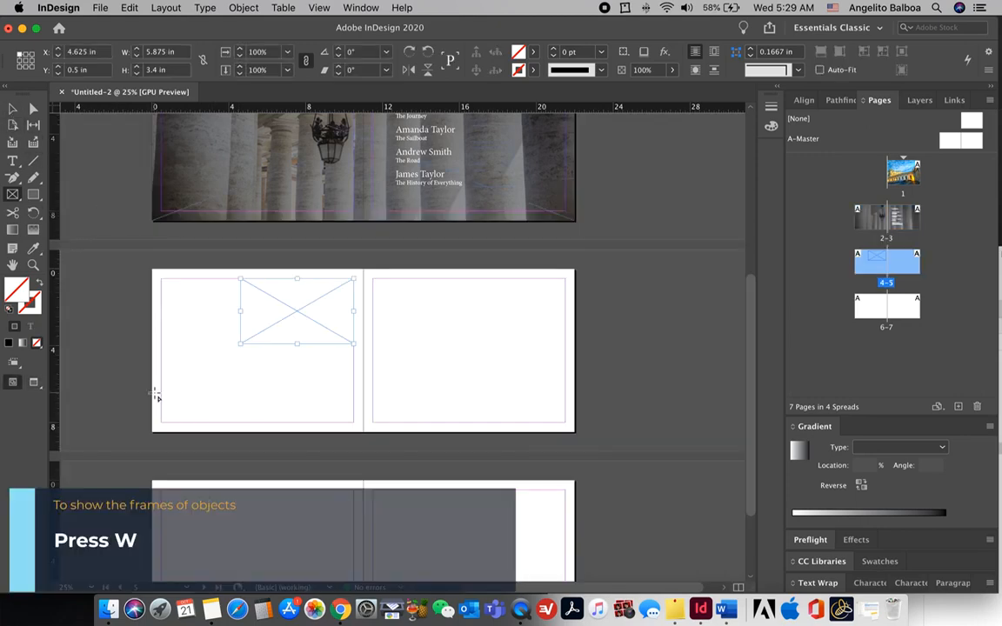
Step: Duplicate the frame below itself on page 4 and copy it onto page 5
left_click(12, 109)
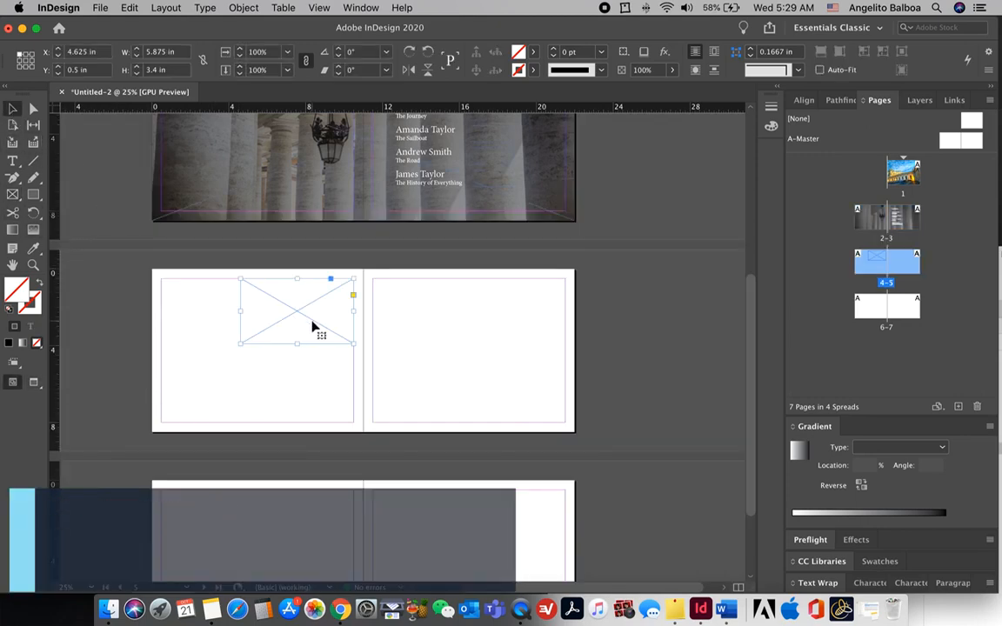
left_click_drag(314, 326, 312, 404)
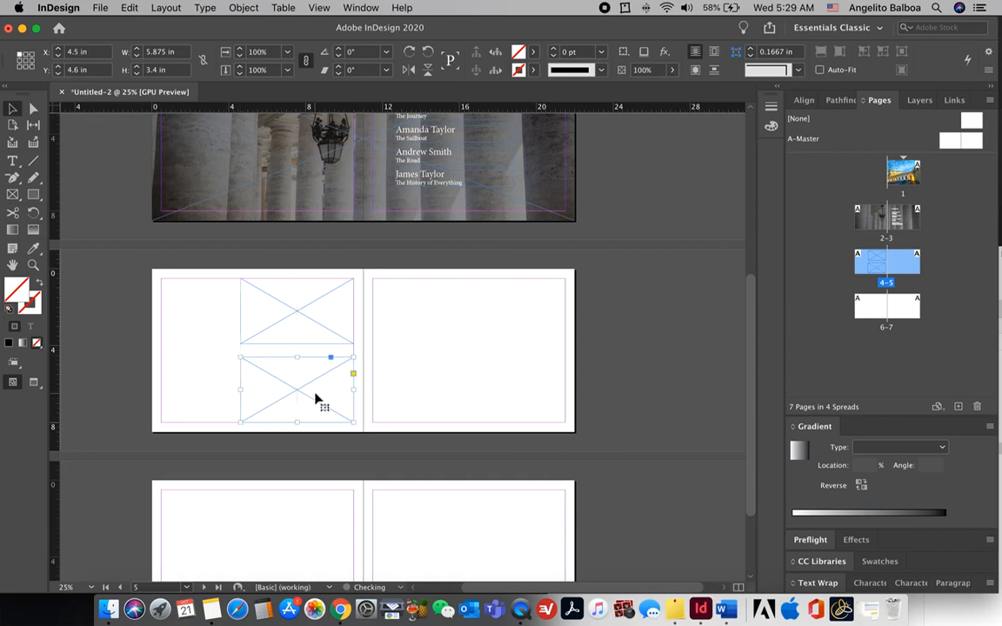
left_click(300, 339)
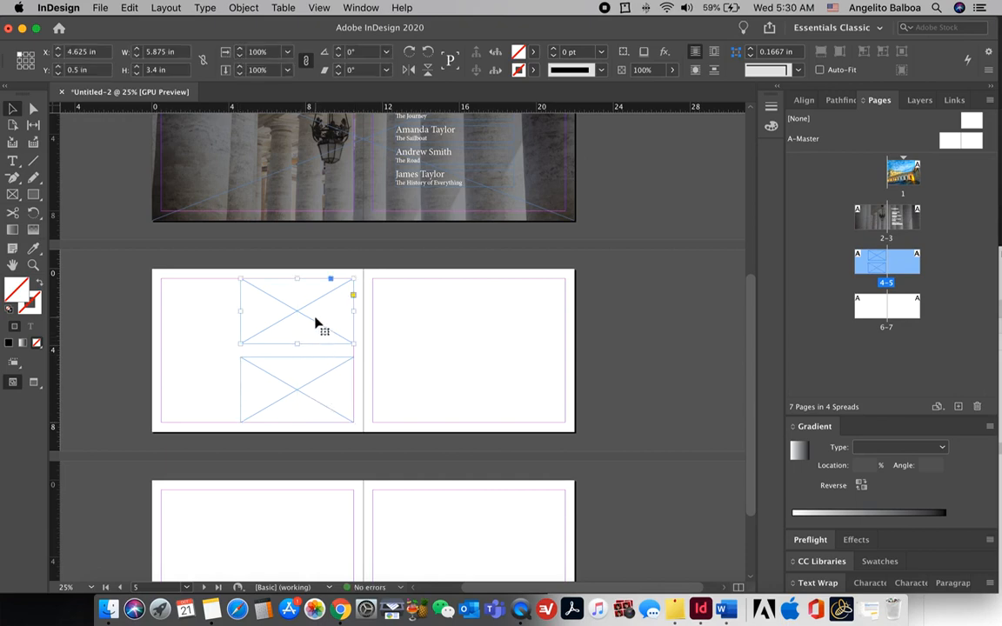
left_click_drag(315, 318, 564, 424)
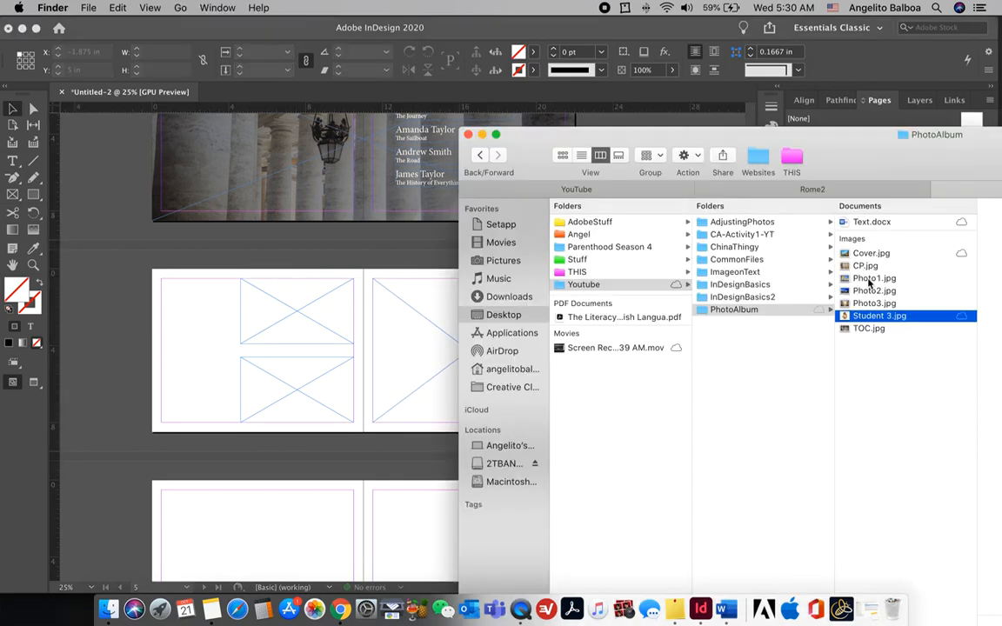
Step: Select Photo1.jpg through Photo3.jpg in Finder and drag them into the InDesign album
left_click(871, 278)
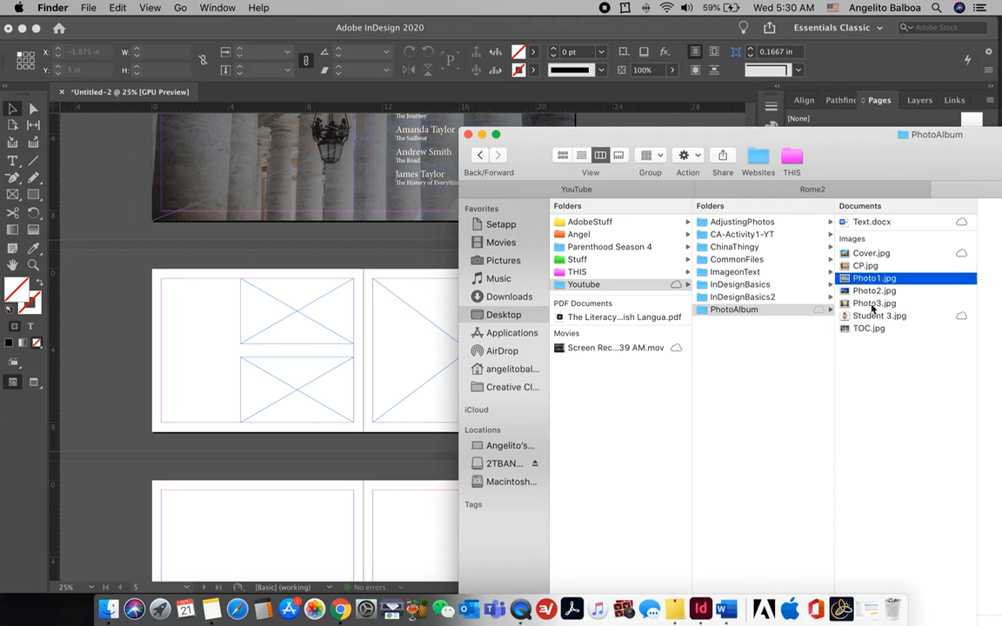
left_click(872, 304, "shift")
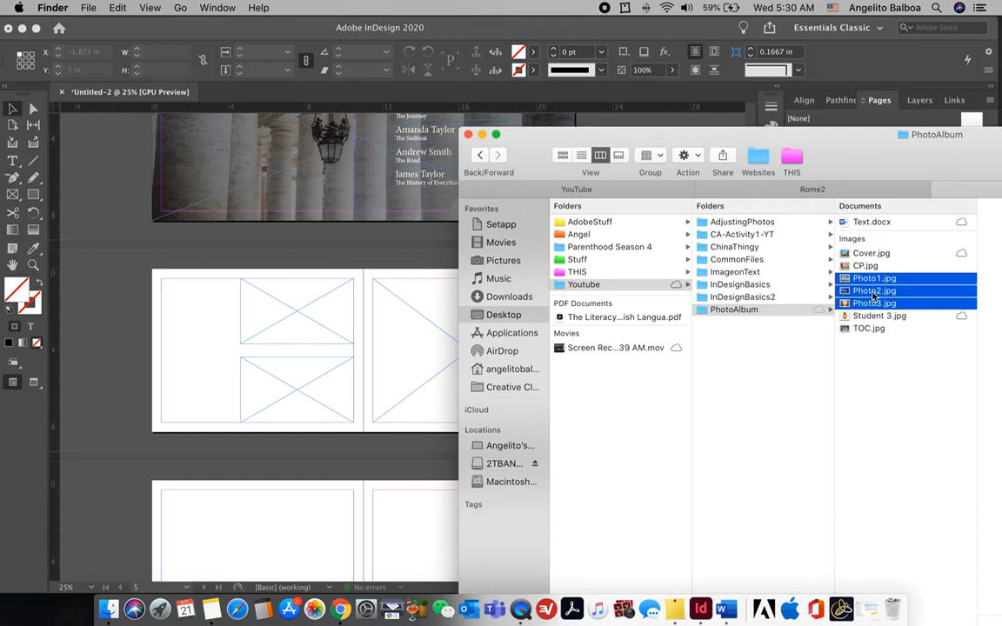
left_click_drag(876, 290, 302, 322)
Step: Place the three loaded photos into the top-left, lower-left and right-page frames
left_click(299, 314)
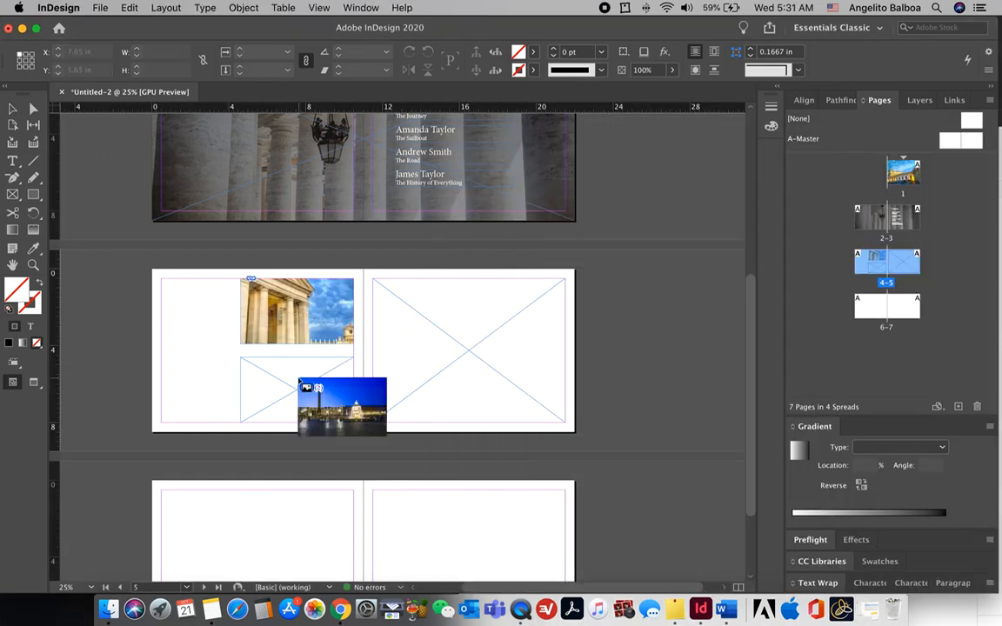
left_click(298, 380)
left_click(409, 349)
Step: Fit the right, lower-left and upper-left photos to fill their frames proportionally
right_click(322, 326)
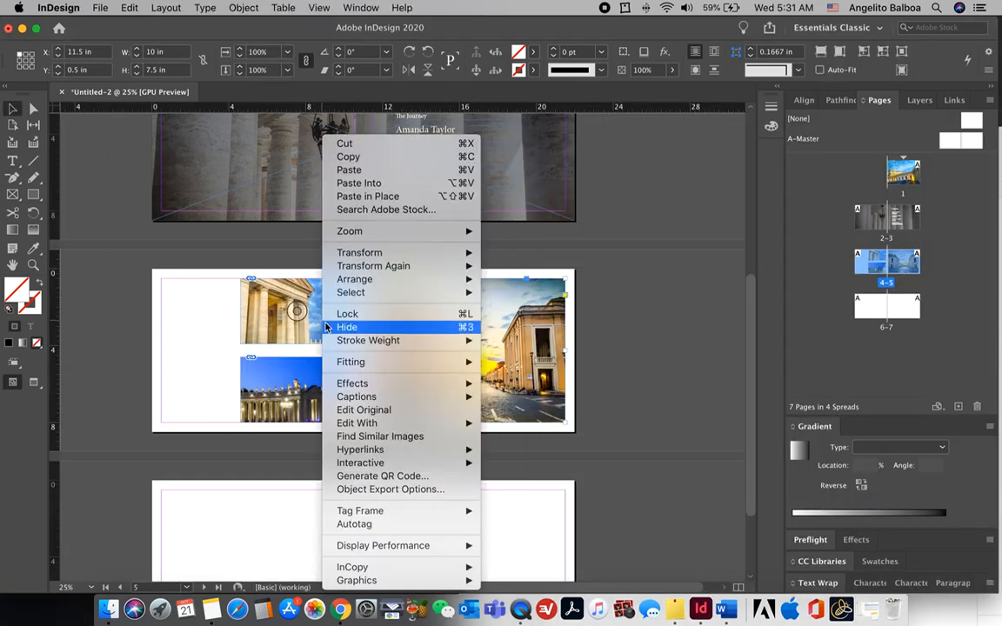
mouse_move(358, 365)
left_click(544, 362)
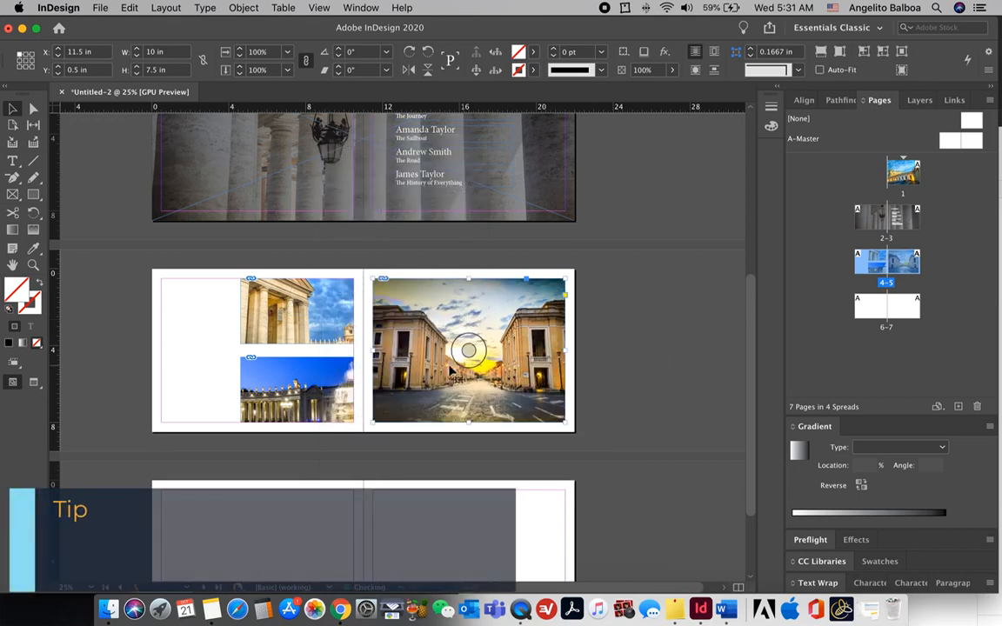
left_click(346, 376)
right_click(336, 381)
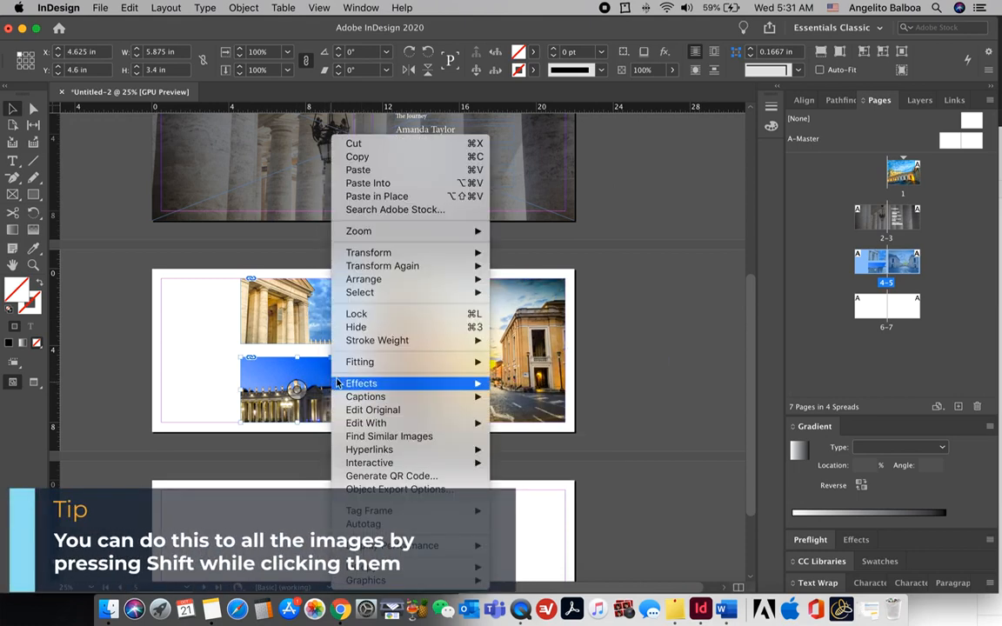
mouse_move(354, 363)
left_click(535, 362)
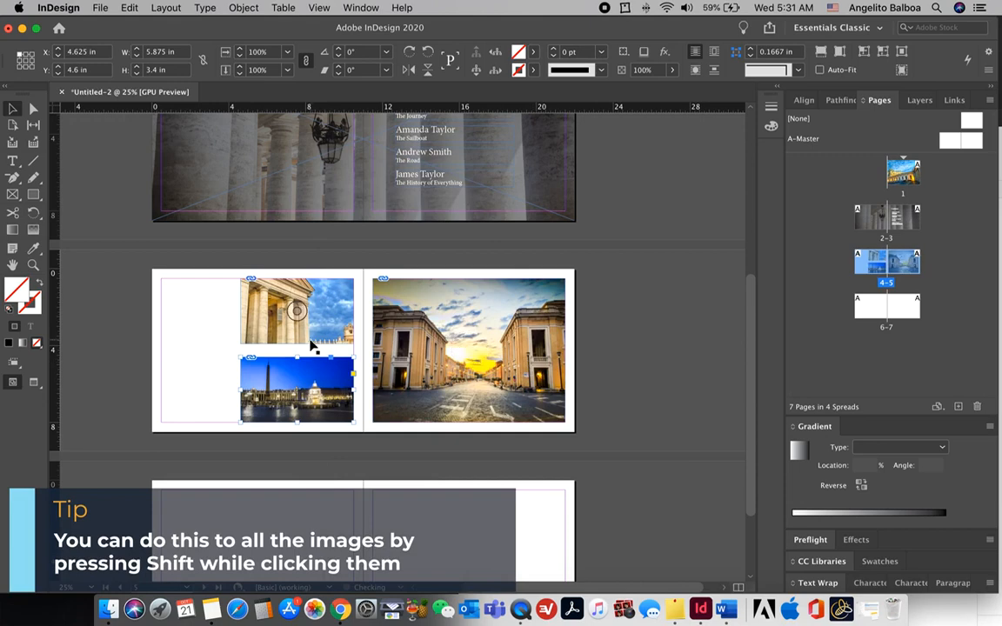
right_click(318, 332)
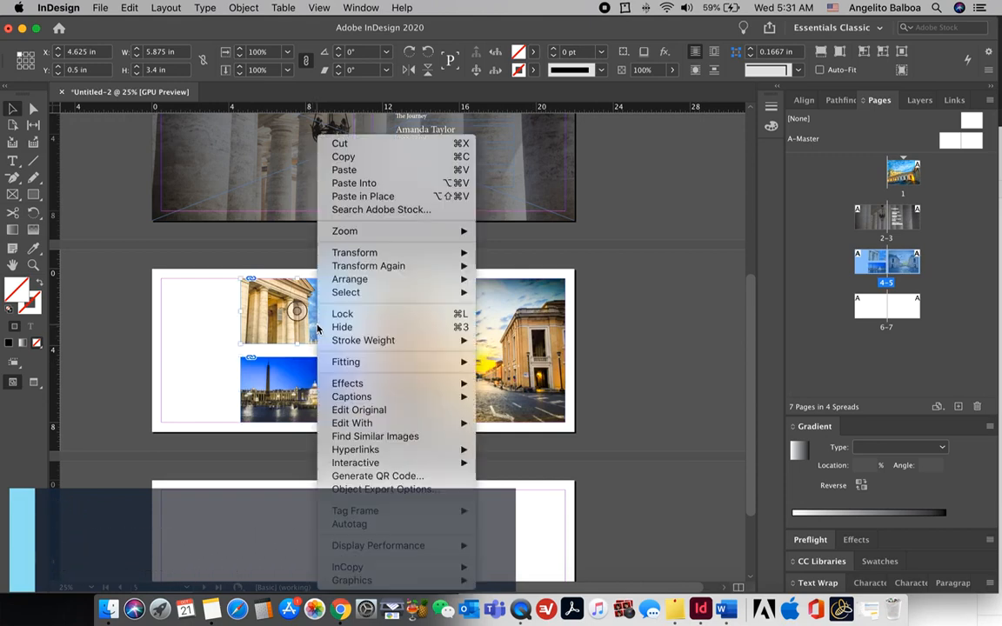
mouse_move(348, 362)
left_click(530, 361)
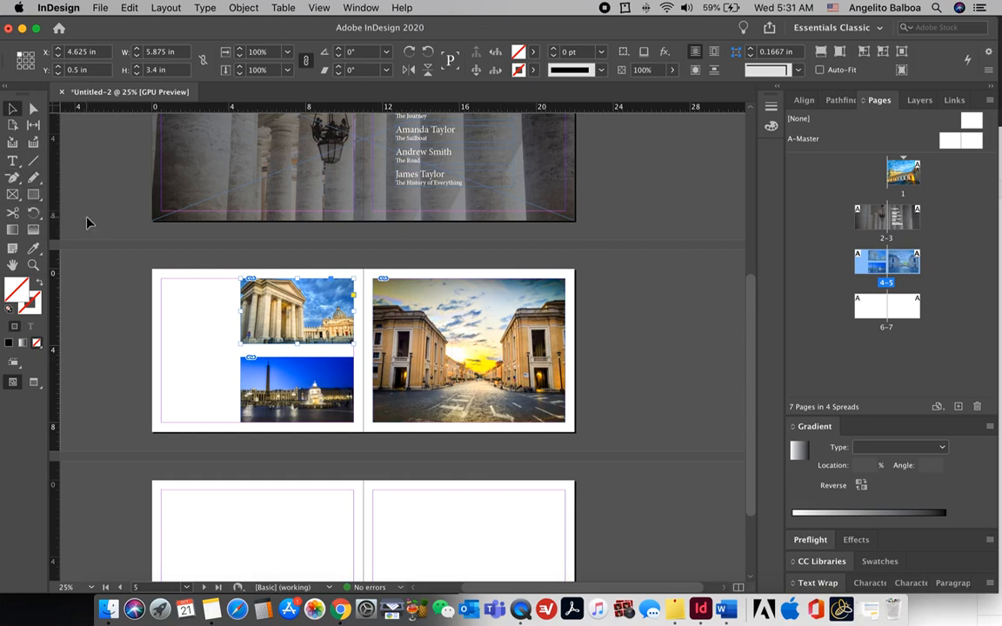
Step: Add a right-aligned 18 pt caption reading 'The Gateway', 'Vatican' and the photographer's name
key("t")
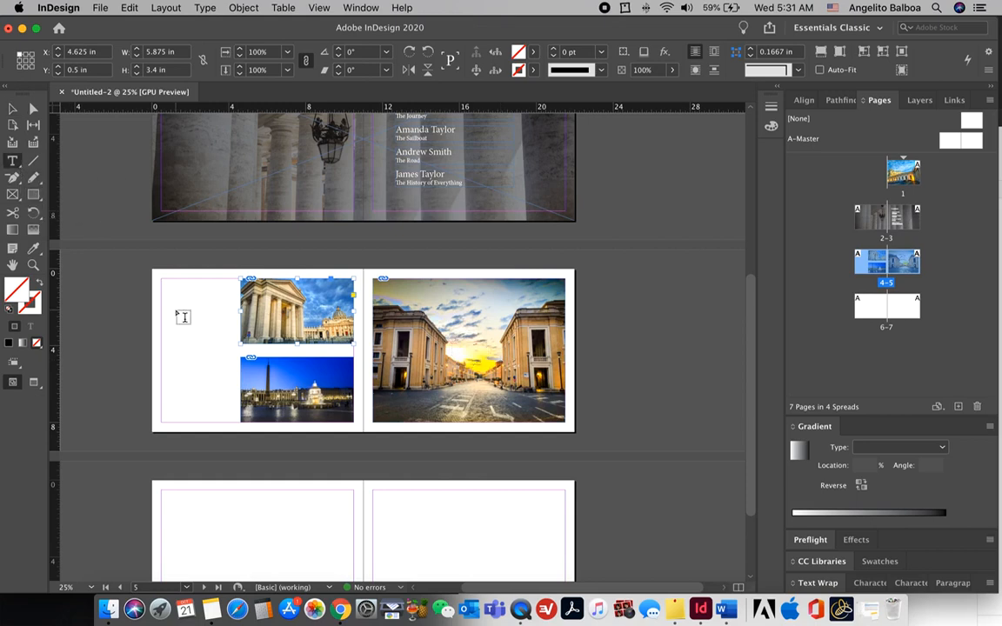
key("super+equal")
key("super+equal")
left_click_drag(143, 294, 282, 360)
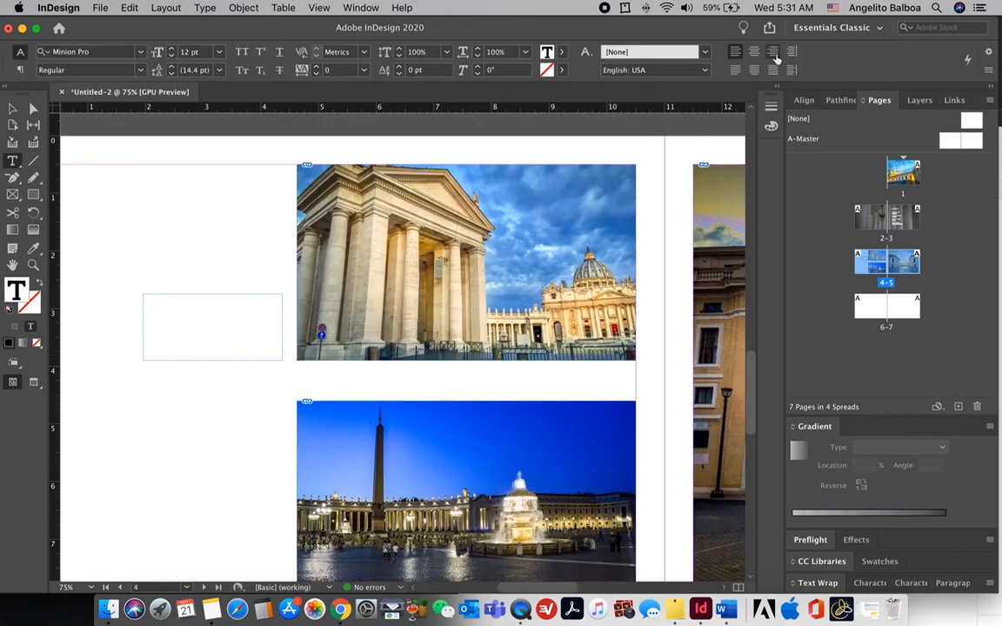
left_click(775, 53)
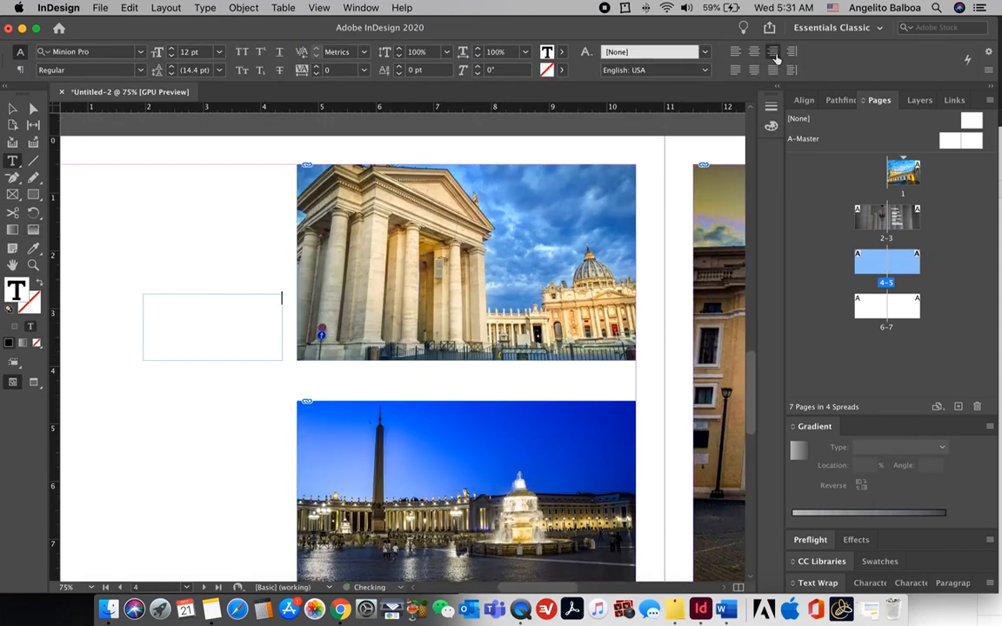
left_click(221, 55)
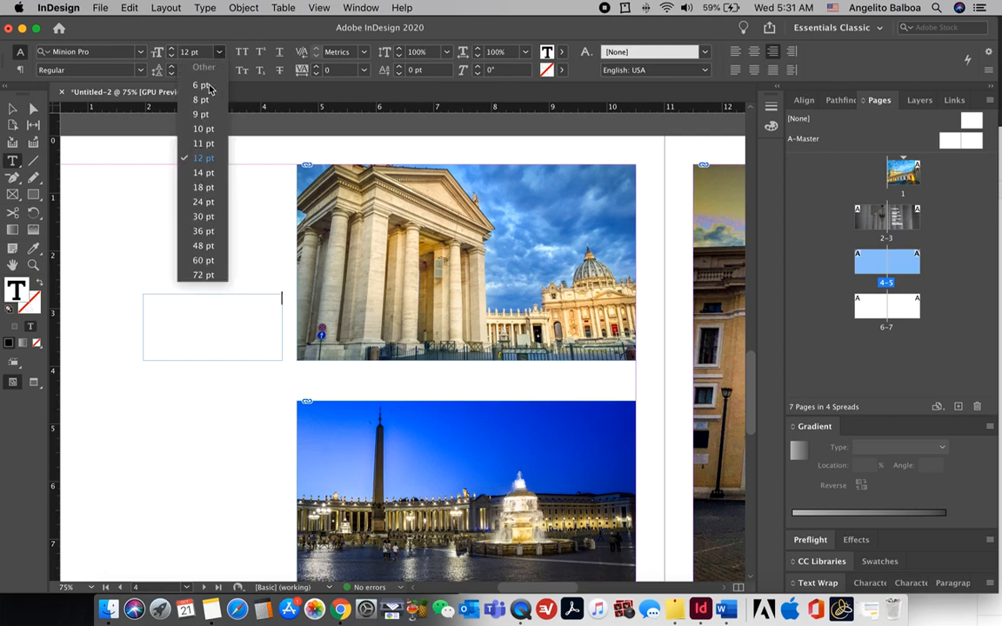
left_click(207, 198)
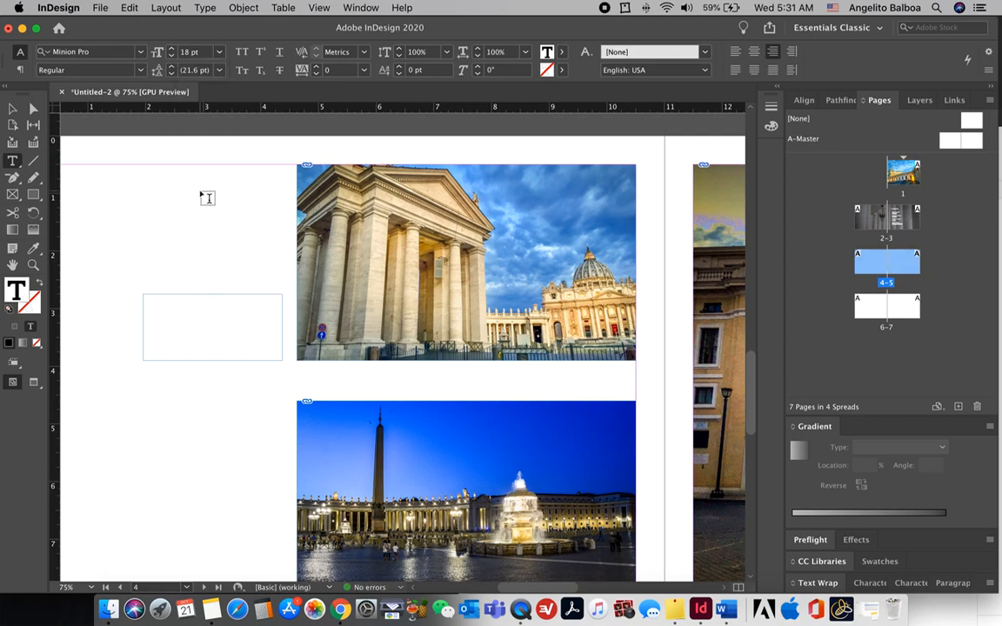
type("The Gateway")
key("Return")
type("Vatic")
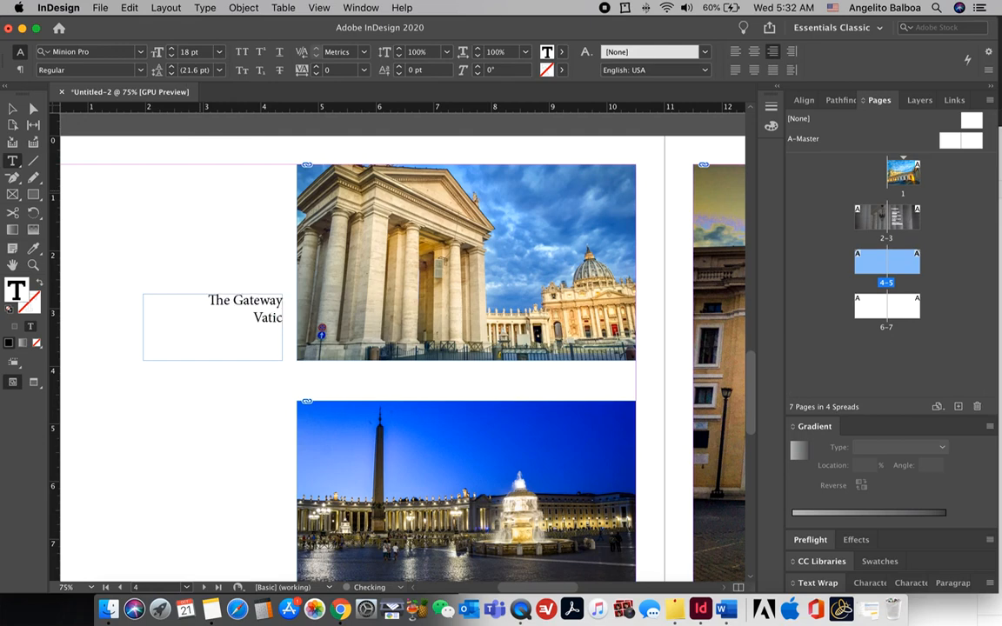
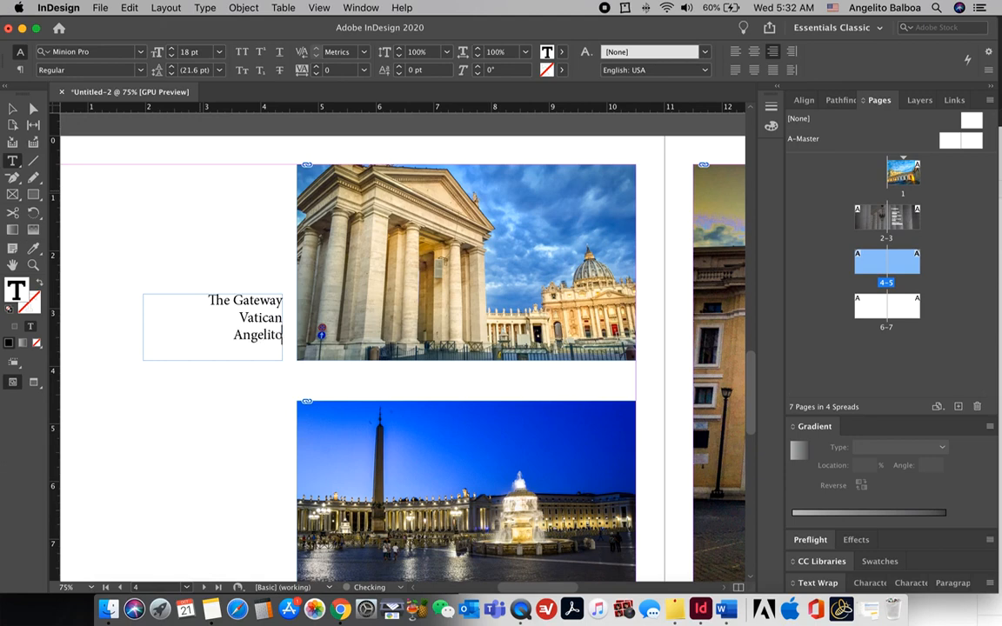
key("Escape")
key("super+minus")
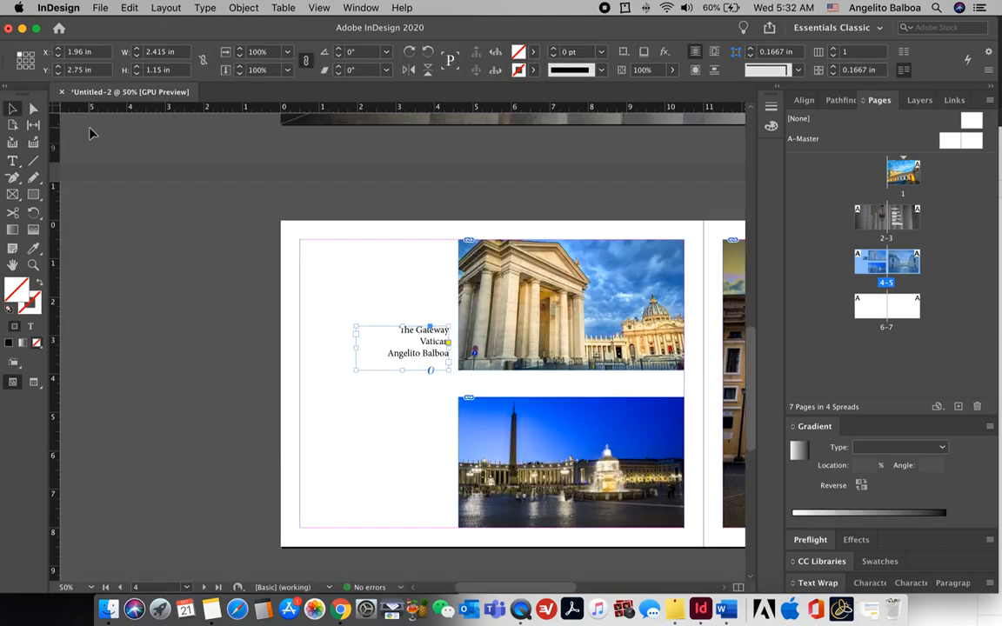
Step: Fit the caption frame to its text and make the Vatican and name lines 14 pt
key("super+alt+c")
left_click_drag(402, 349, 405, 364)
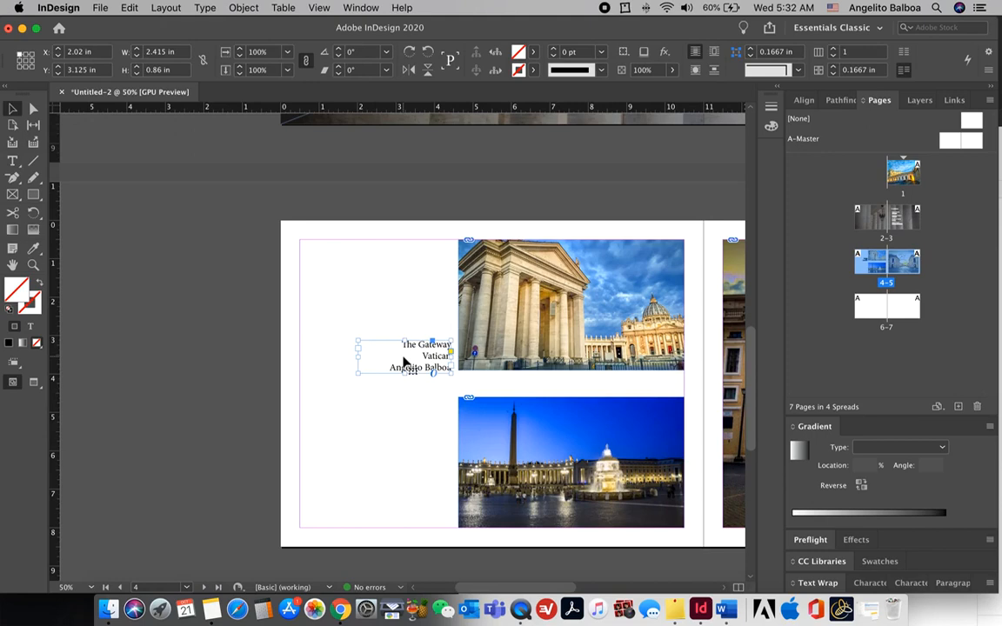
double_click(407, 362)
left_click_drag(400, 344, 420, 346)
left_click(417, 356)
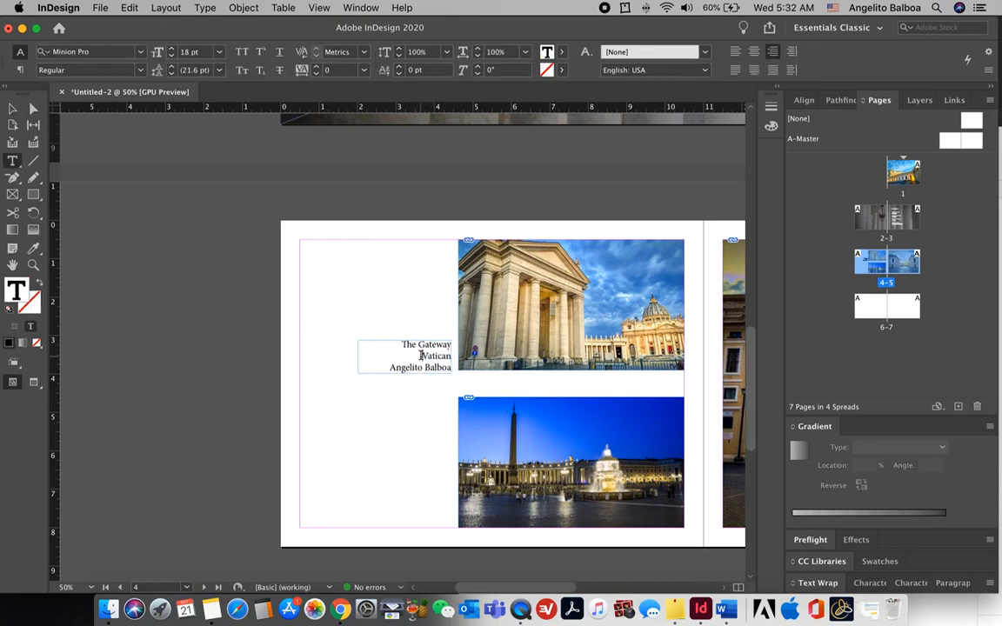
left_click_drag(414, 355, 450, 368)
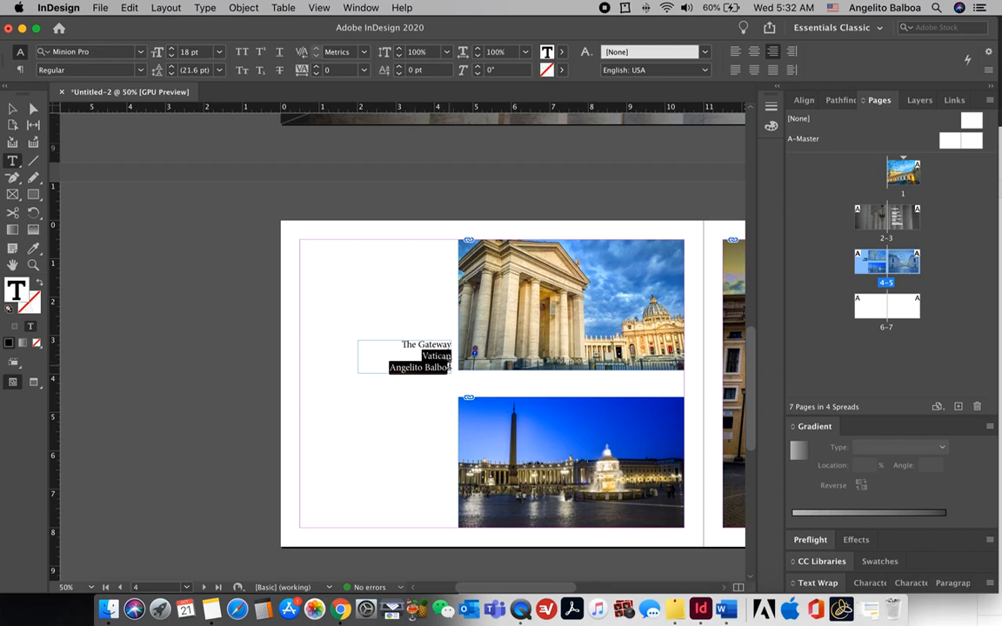
left_click(219, 54)
left_click(207, 172)
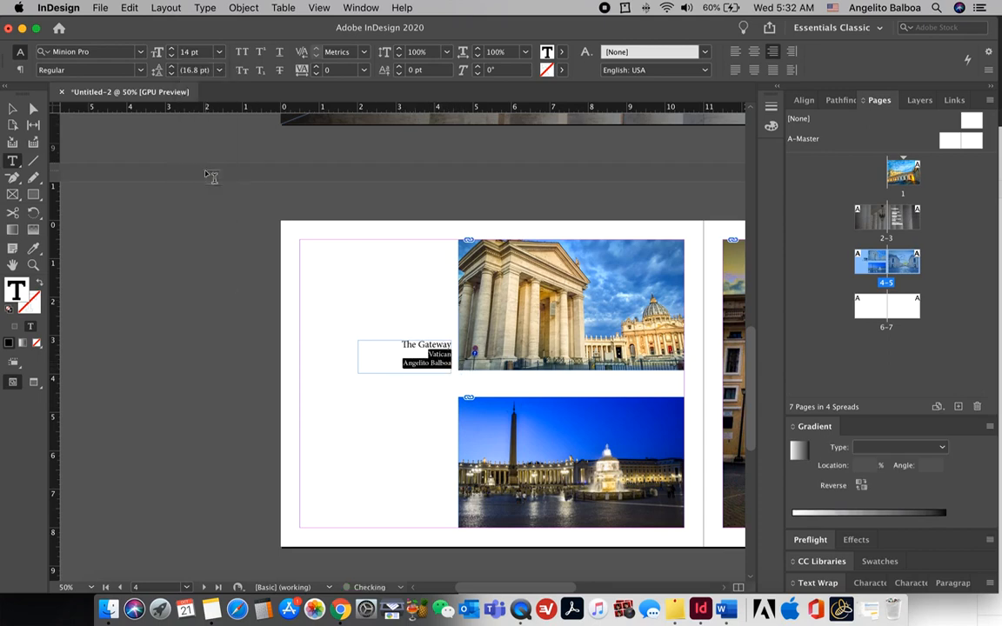
left_click(12, 109)
left_click(374, 272)
Step: Duplicate the caption beside the lower photo and retitle the copy 'Triumphant'
scroll(409, 291, "down", 3)
scroll(409, 292, "right", 3)
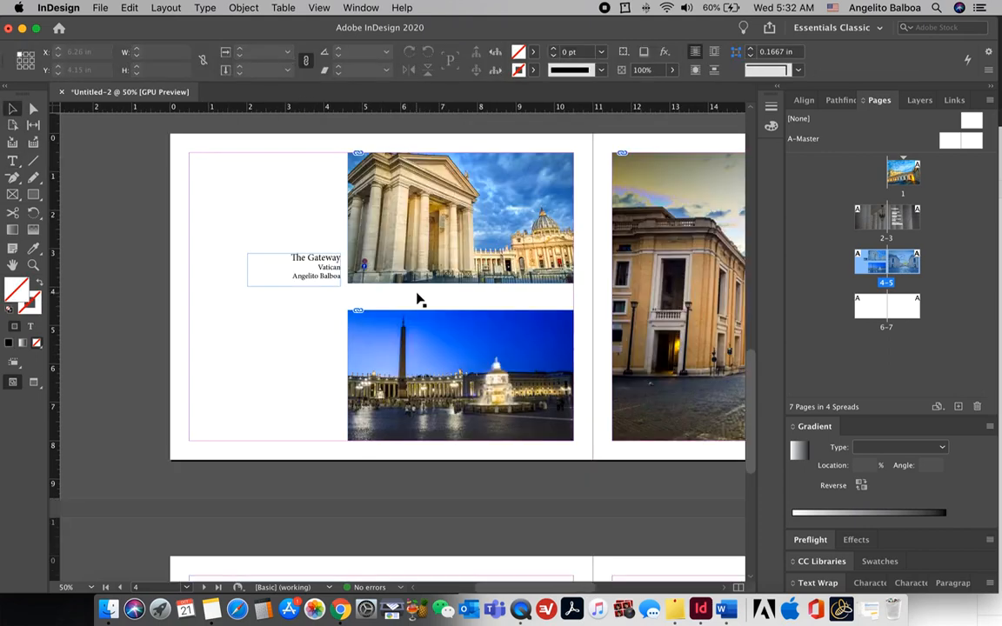
left_click(331, 273)
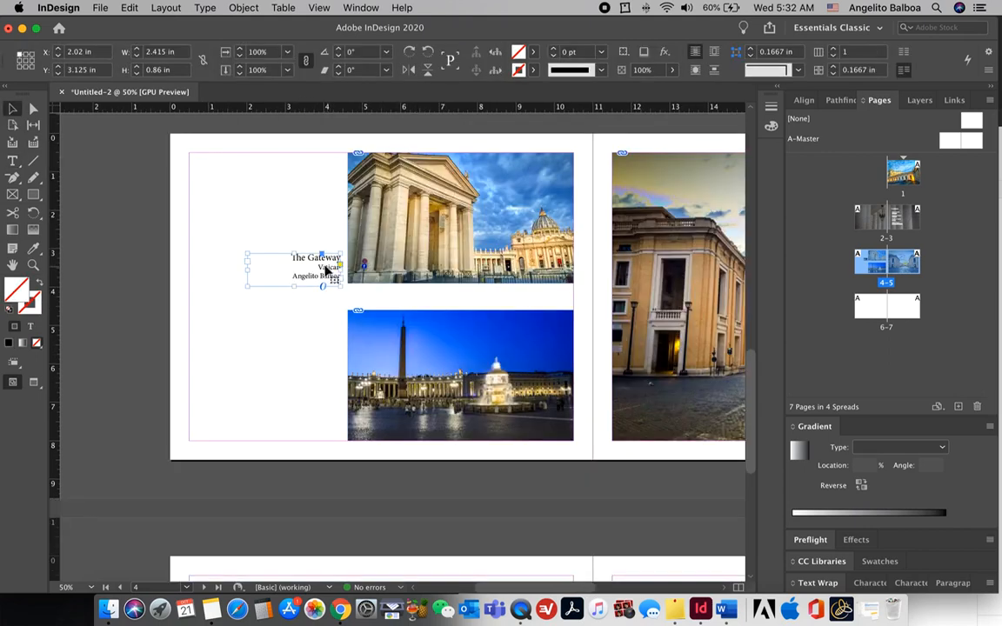
left_click_drag(326, 268, 327, 422)
double_click(327, 422)
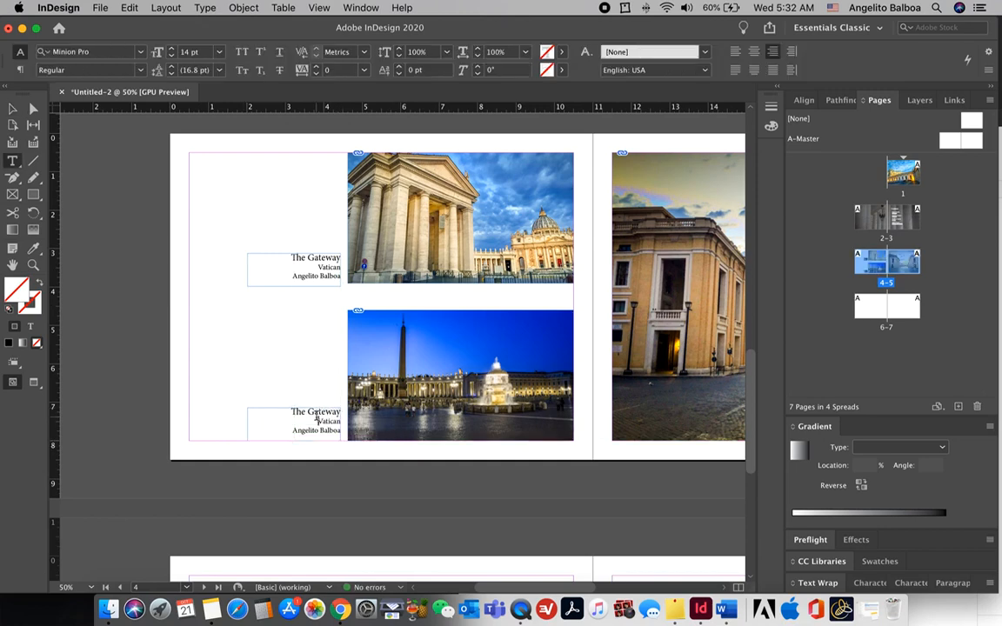
left_click_drag(292, 412, 340, 413)
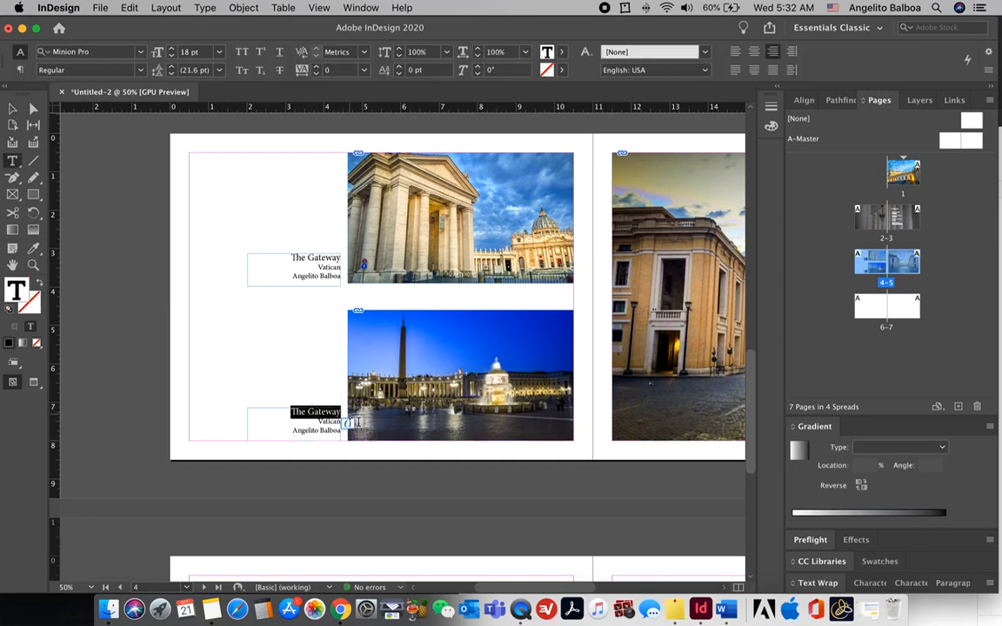
type("Triumphant")
key("Return")
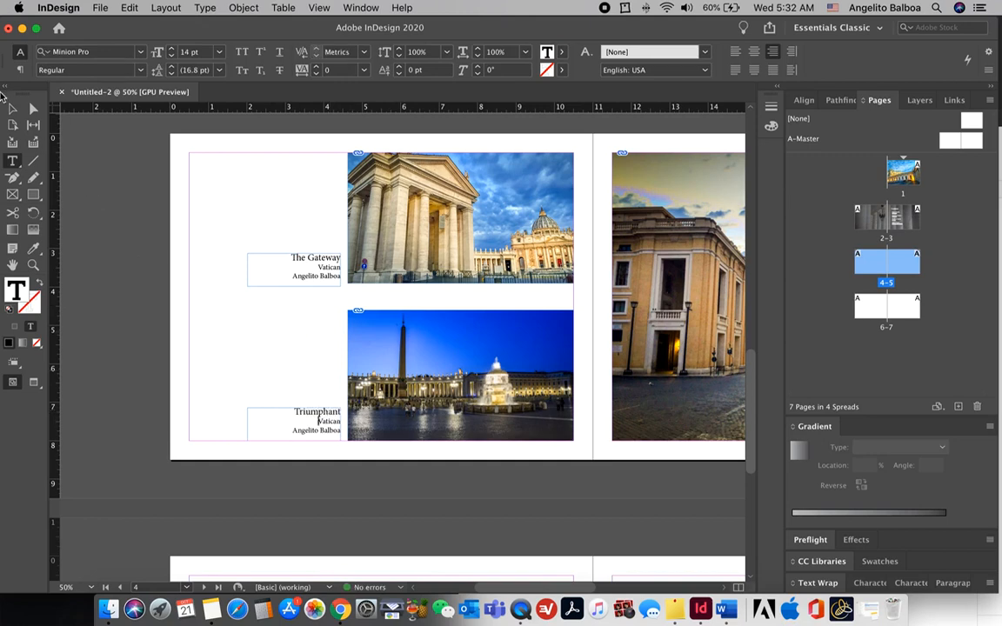
key("Escape")
Step: Move the Triumphant caption onto the large page 5 photo and make its text [Paper] white
scroll(144, 393, "right", 5)
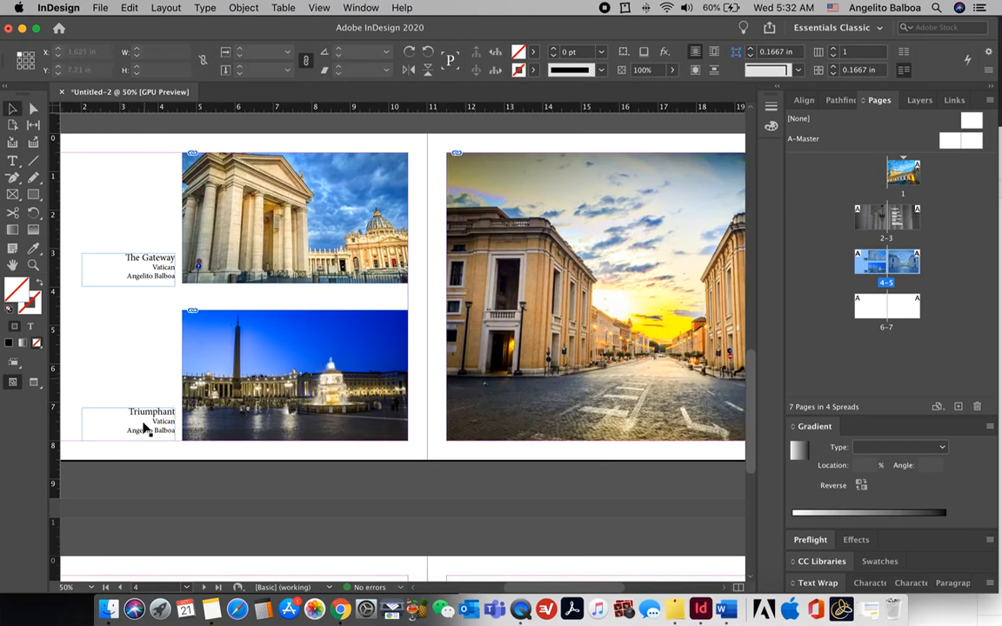
scroll(144, 428, "right", 2)
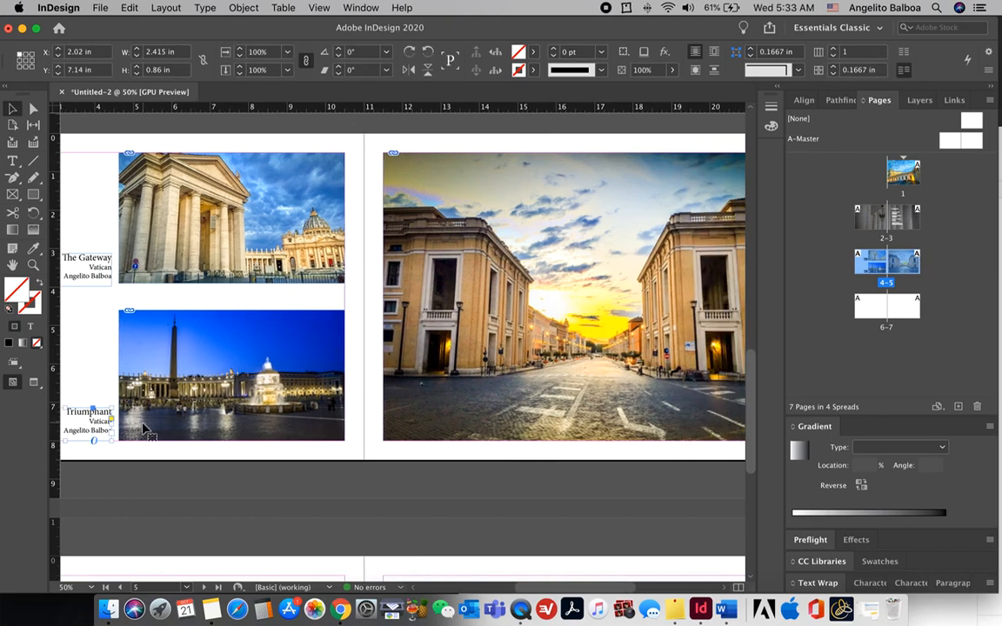
scroll(143, 428, "right", 1)
left_click_drag(88, 425, 677, 418)
scroll(666, 424, "right", 2)
double_click(660, 420)
key("super+a")
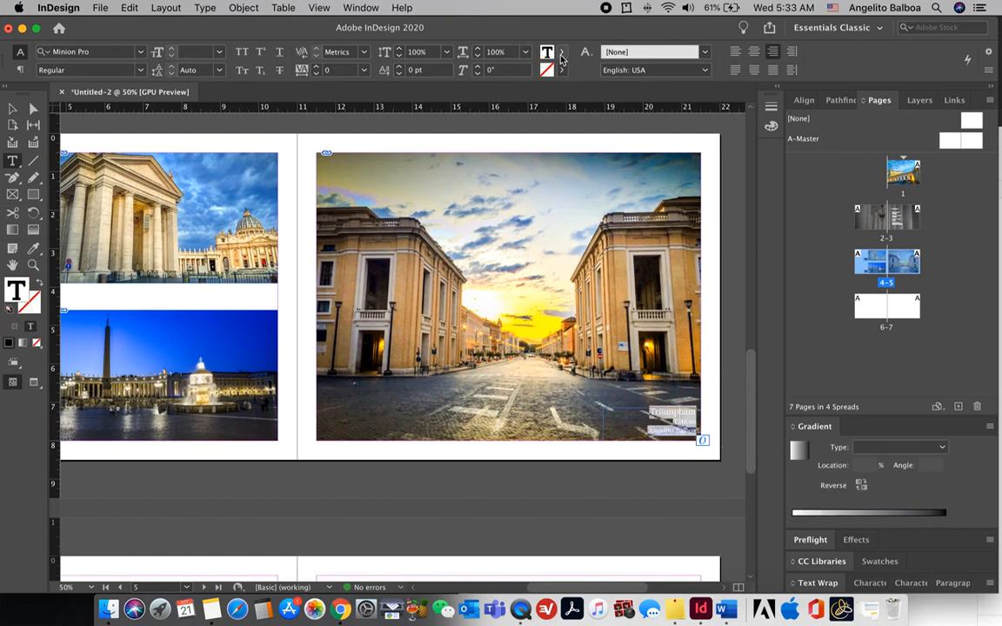
left_click(562, 54)
left_click(473, 129)
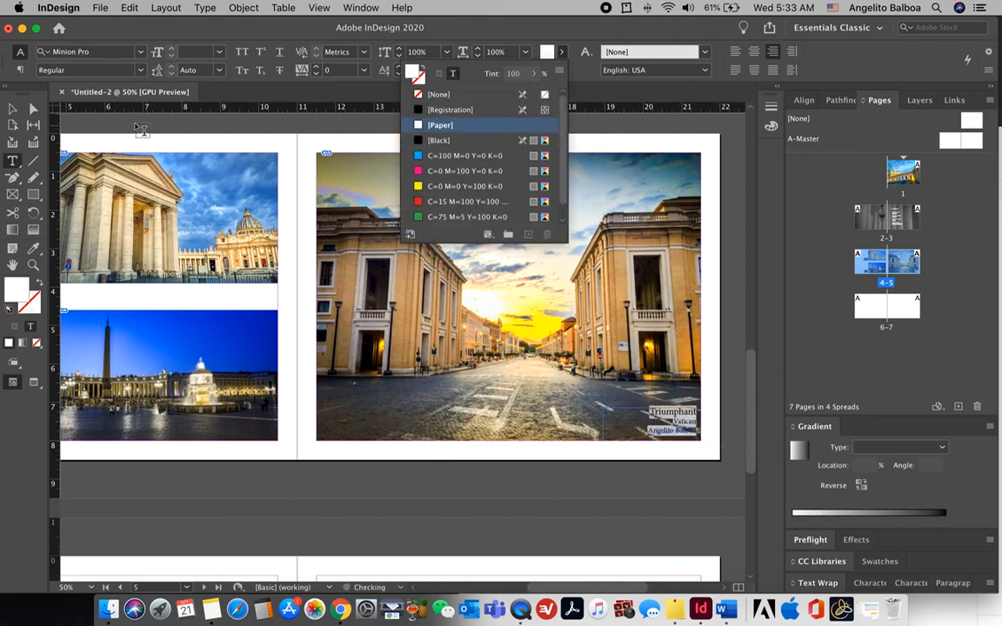
left_click(12, 110)
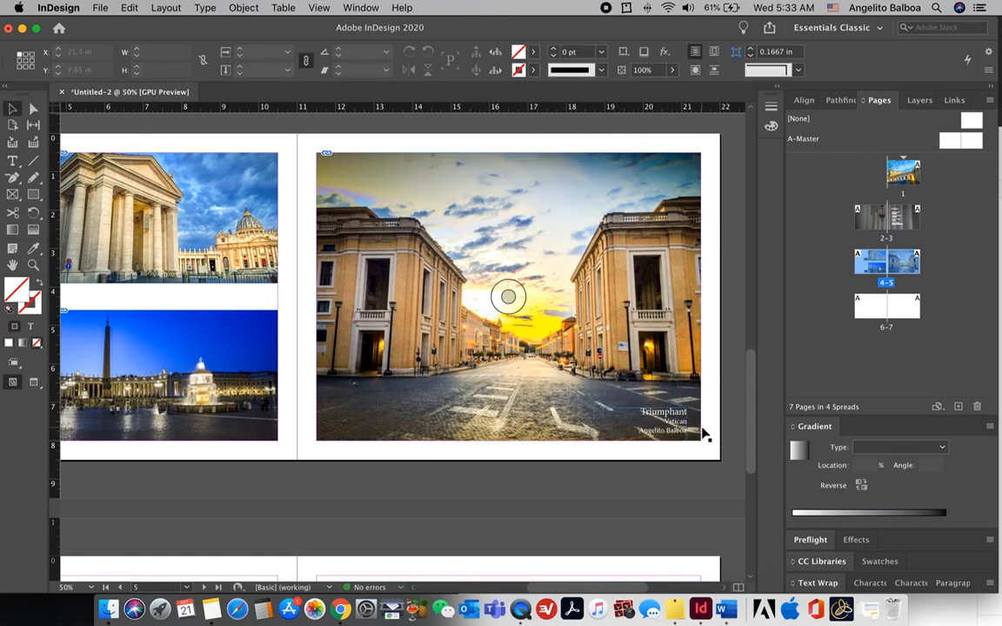
scroll(705, 434, "down", 1)
scroll(705, 434, "down", 3)
scroll(705, 432, "up", 3)
scroll(705, 434, "left", 2)
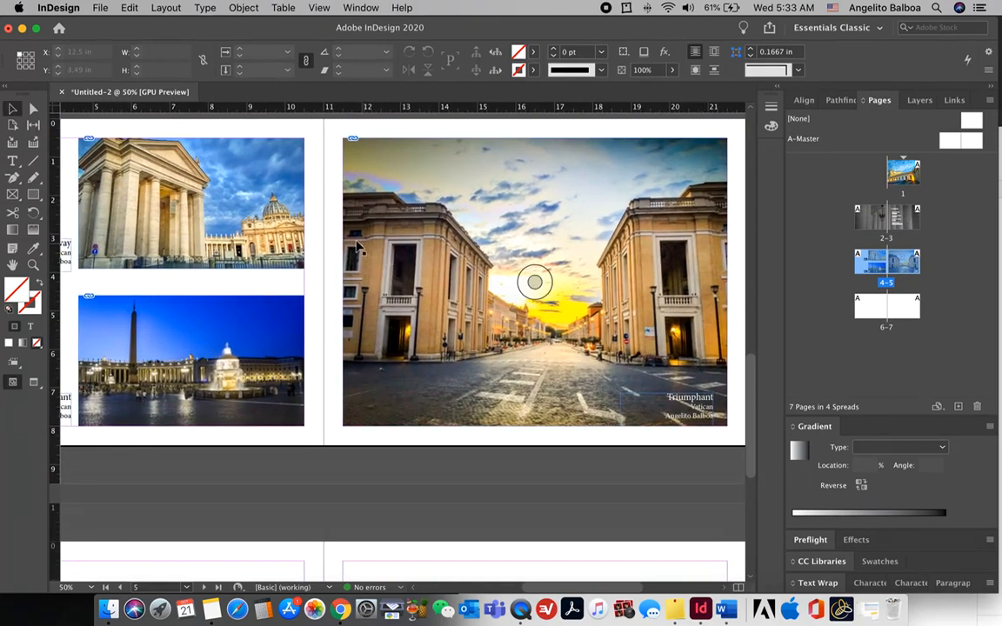
Step: Give the three photos on the spread a 5 pt [Black] border
left_click(244, 156)
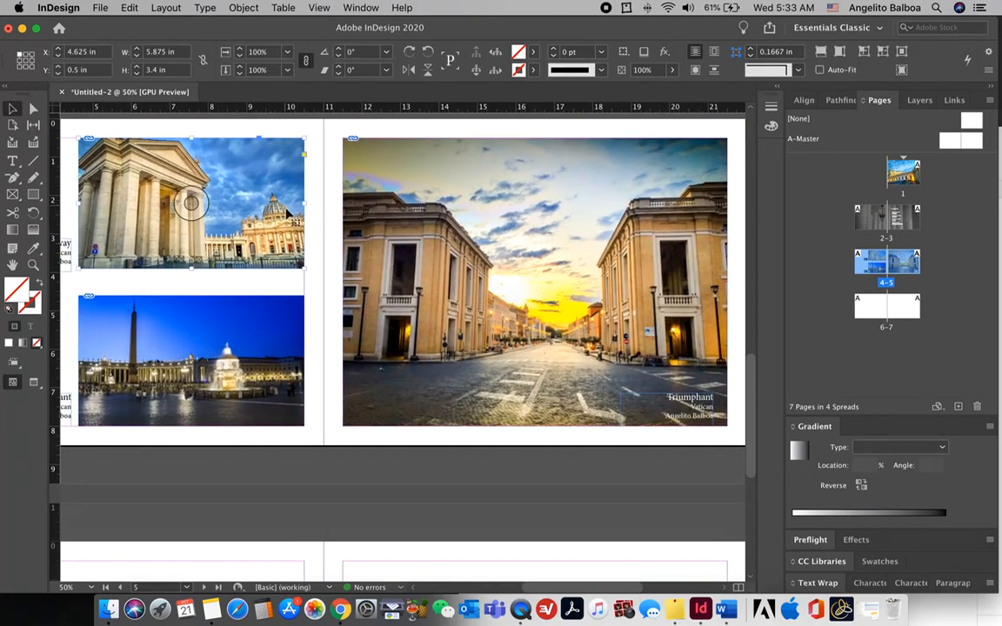
left_click(280, 322, "shift")
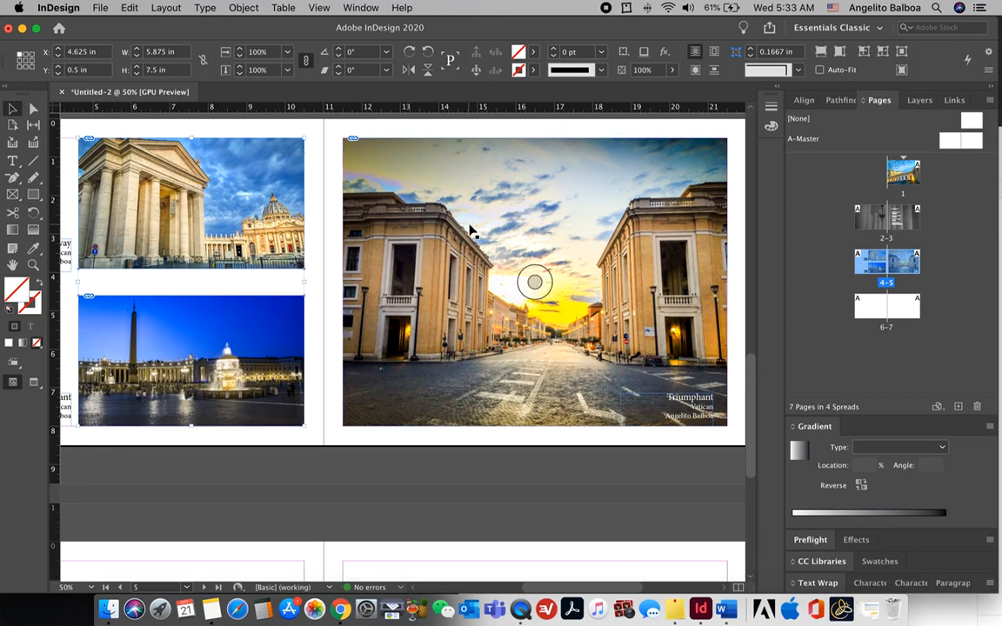
left_click(487, 205, "shift")
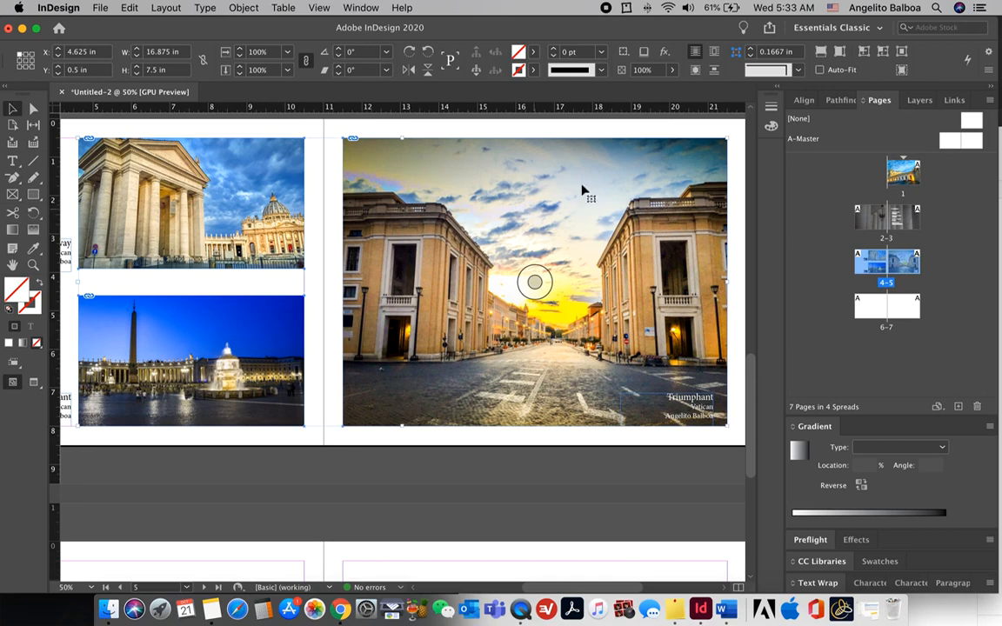
left_click(535, 71)
left_click(439, 159)
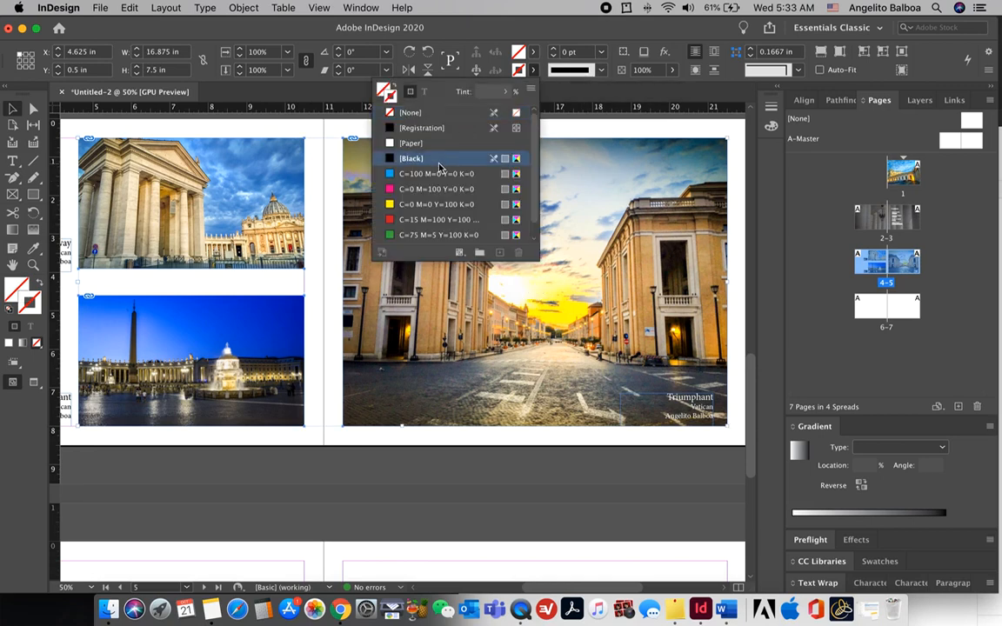
left_click(553, 53)
left_click(553, 53)
left_click(553, 53)
left_click(553, 54)
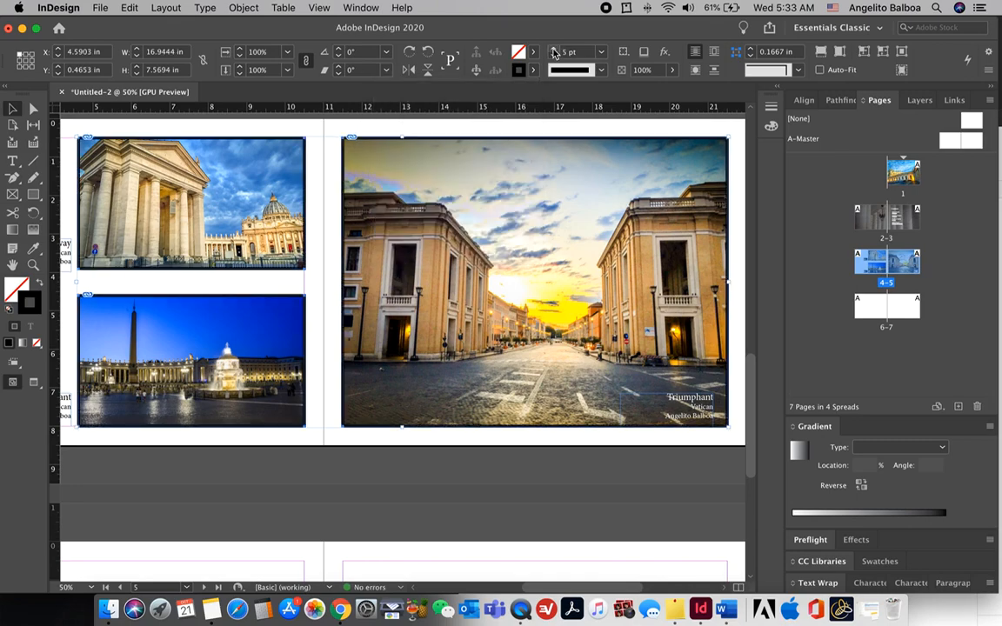
Step: Fade only the photo borders to 40% opacity
left_click(623, 52)
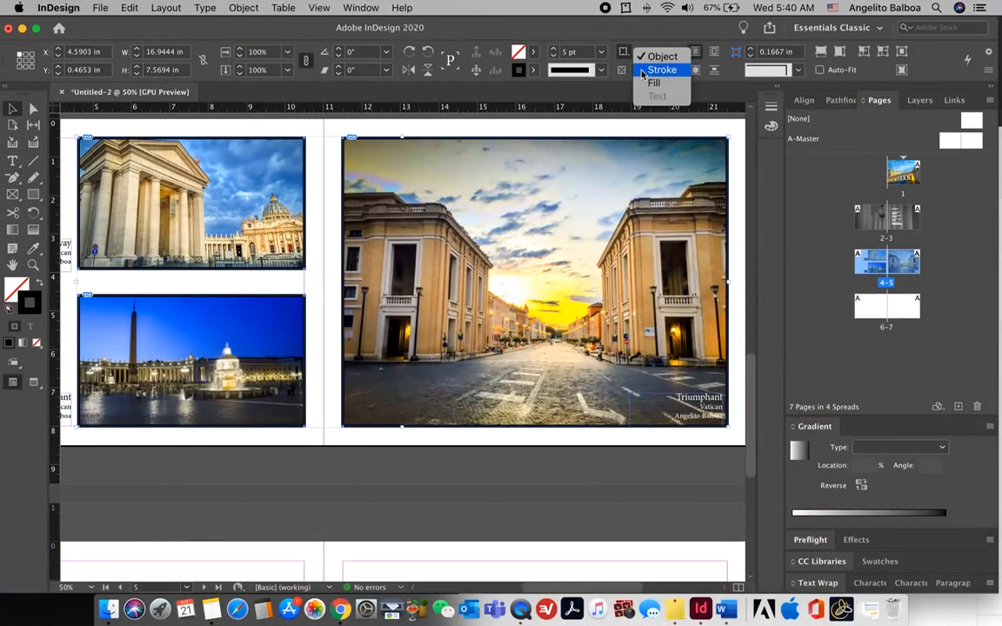
left_click(644, 71)
left_click(670, 70)
left_click_drag(671, 90, 628, 91)
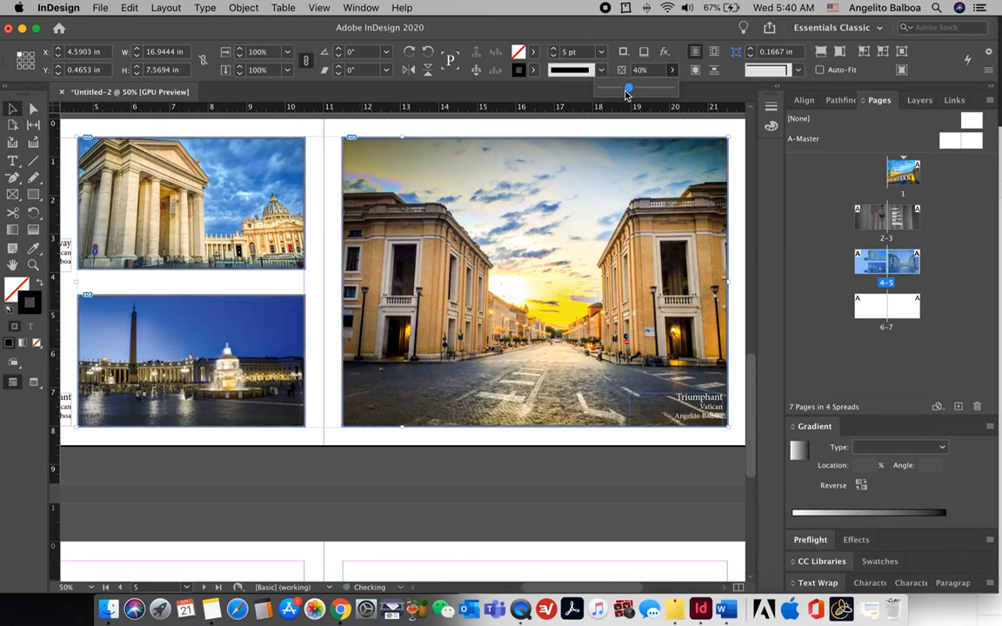
left_click(749, 170)
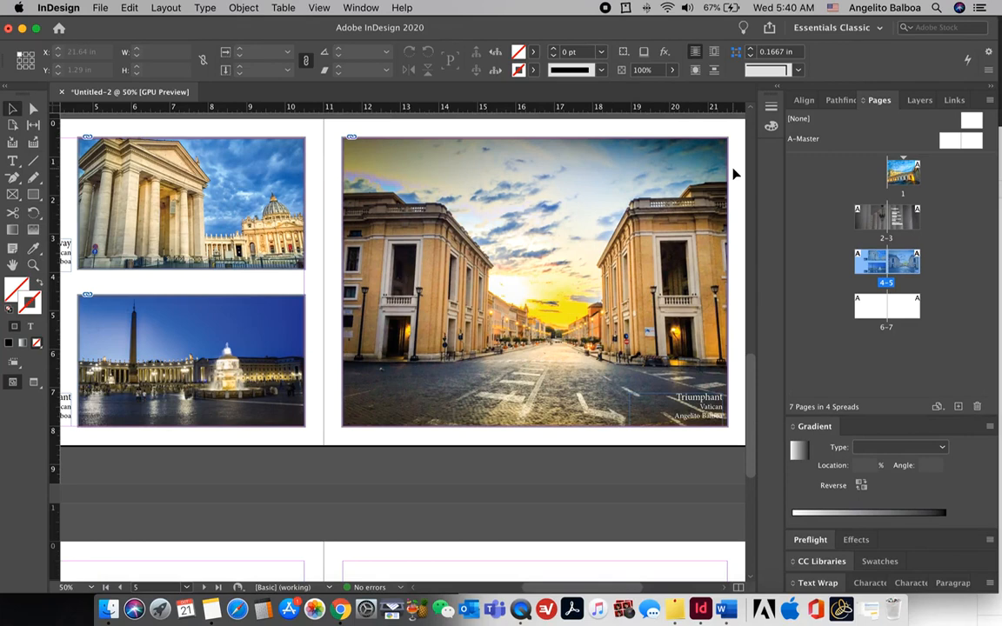
Step: Move the white Triumphant caption to the large photo's lower-left corner and left-align it
left_click_drag(688, 401, 449, 417)
double_click(415, 398)
left_click(735, 52)
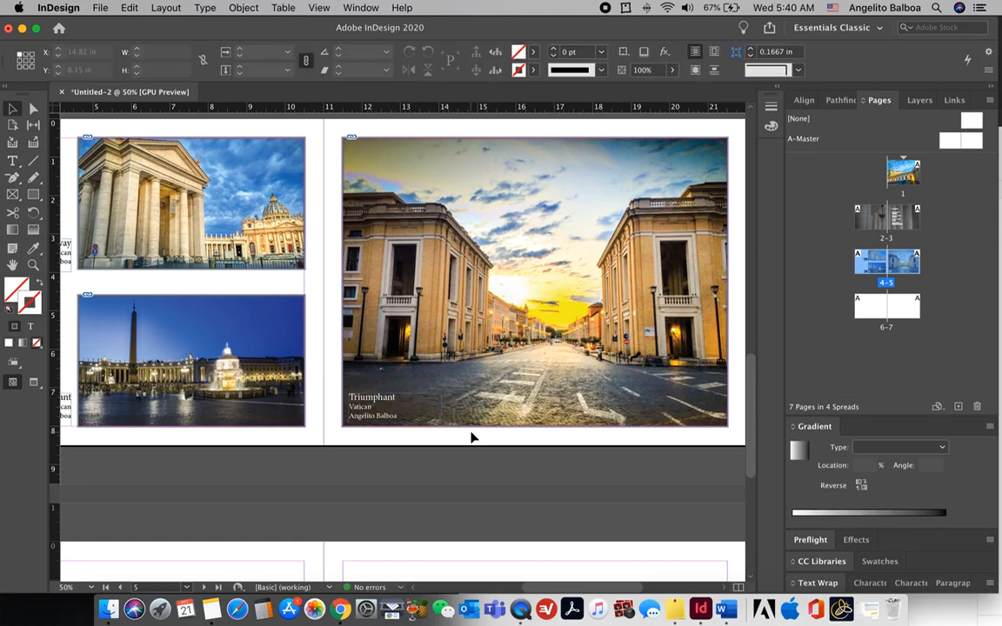
key("super+equal")
scroll(474, 438, "left", 6)
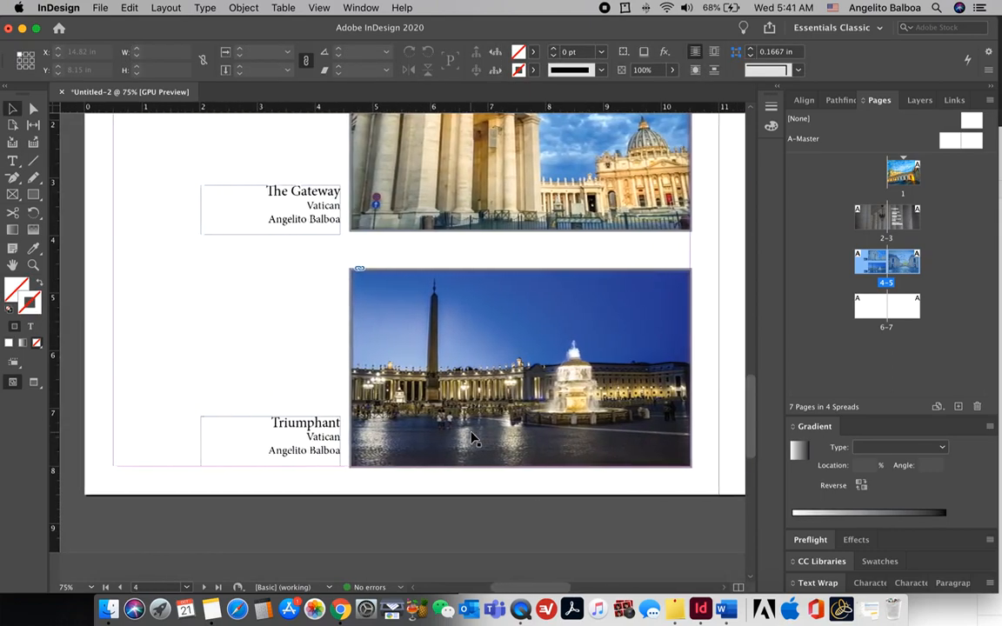
scroll(474, 438, "right", 1)
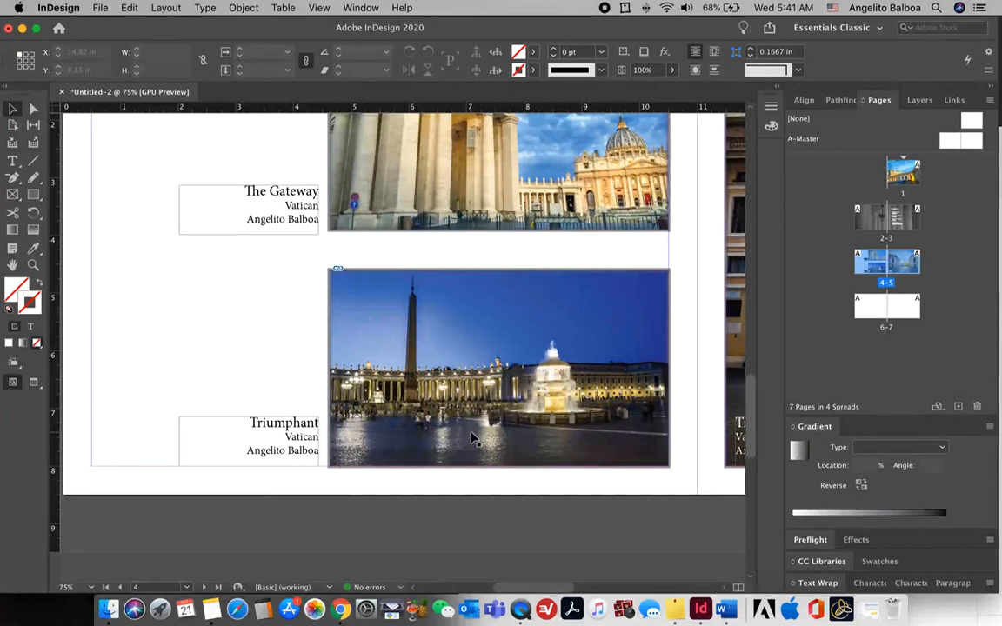
key("super+minus")
key("super+minus")
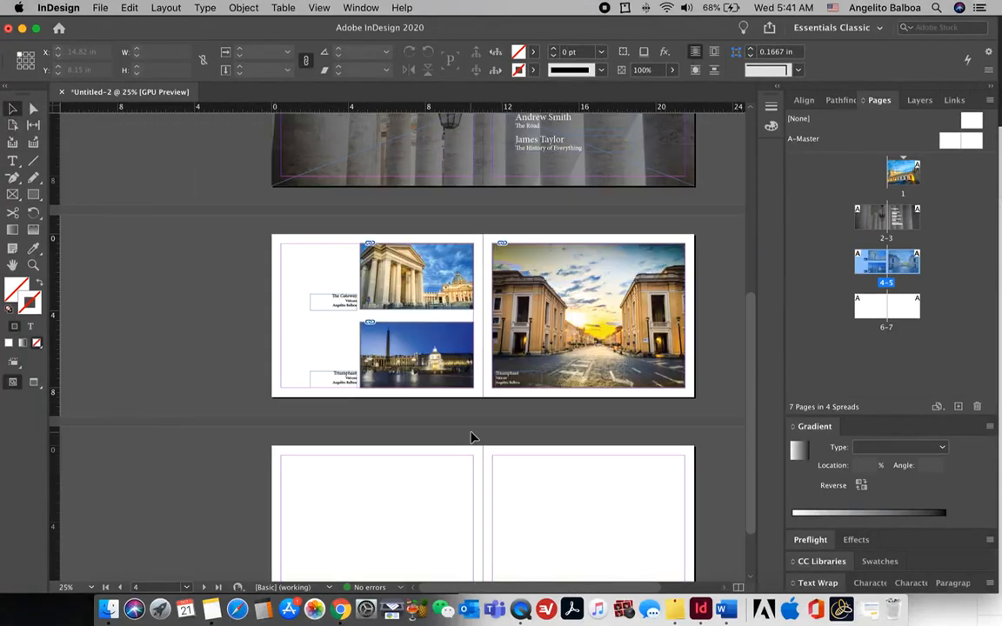
scroll(431, 393, "down", 2)
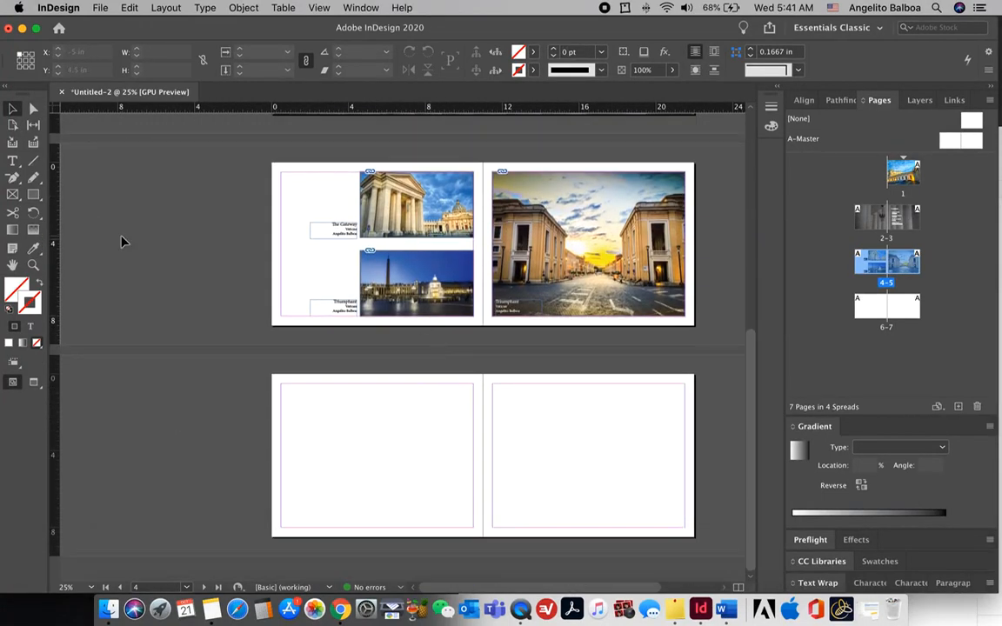
Step: Draw a frame across spread 6-7, fill it proportionally with Cover.jpg, and shift the photo upward
left_click(14, 194)
left_click_drag(273, 375, 700, 541)
left_click(107, 609)
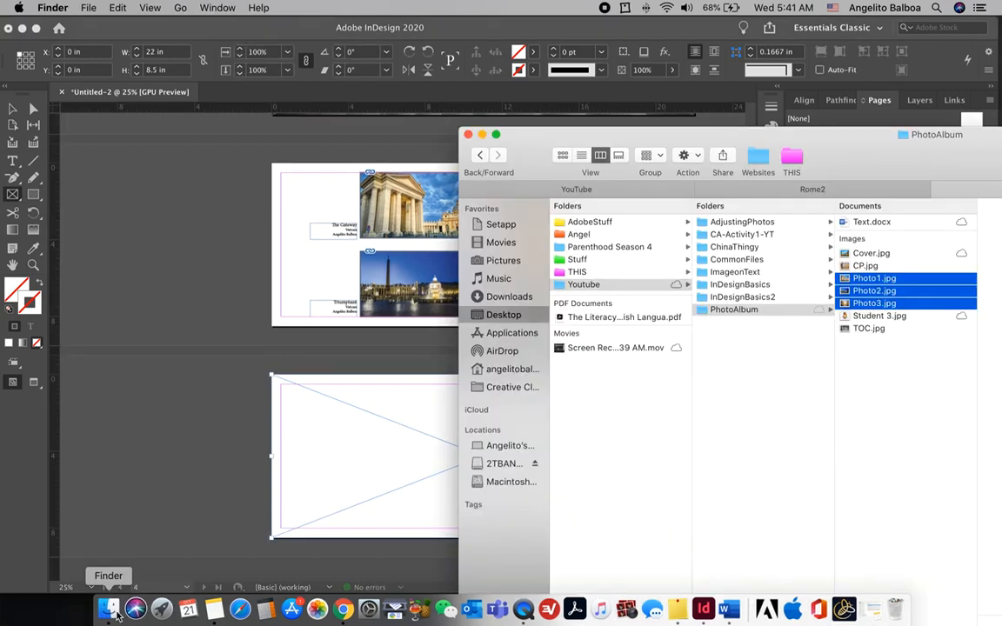
left_click(866, 254)
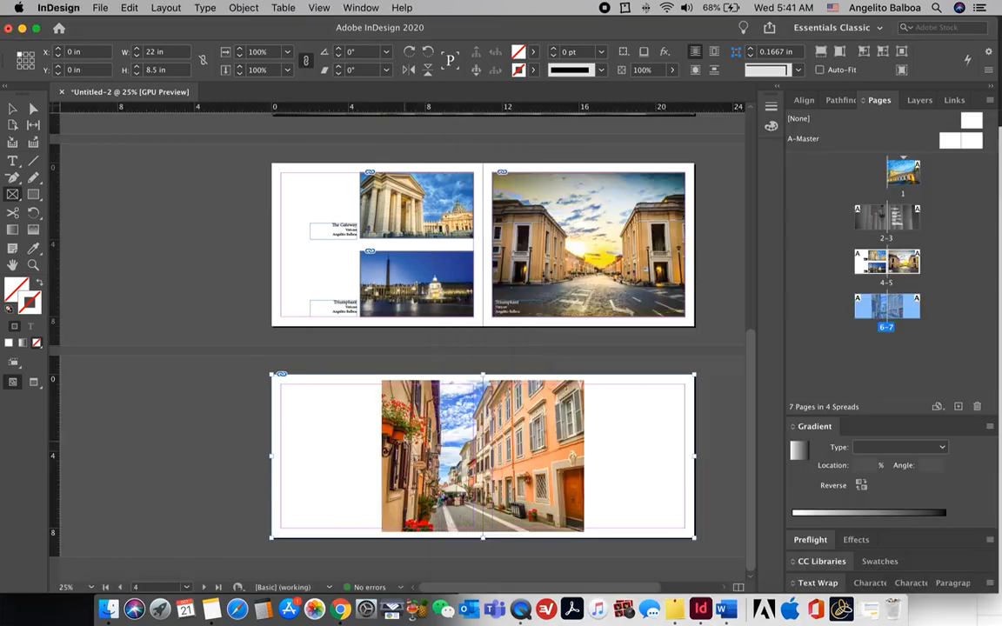
right_click(410, 443)
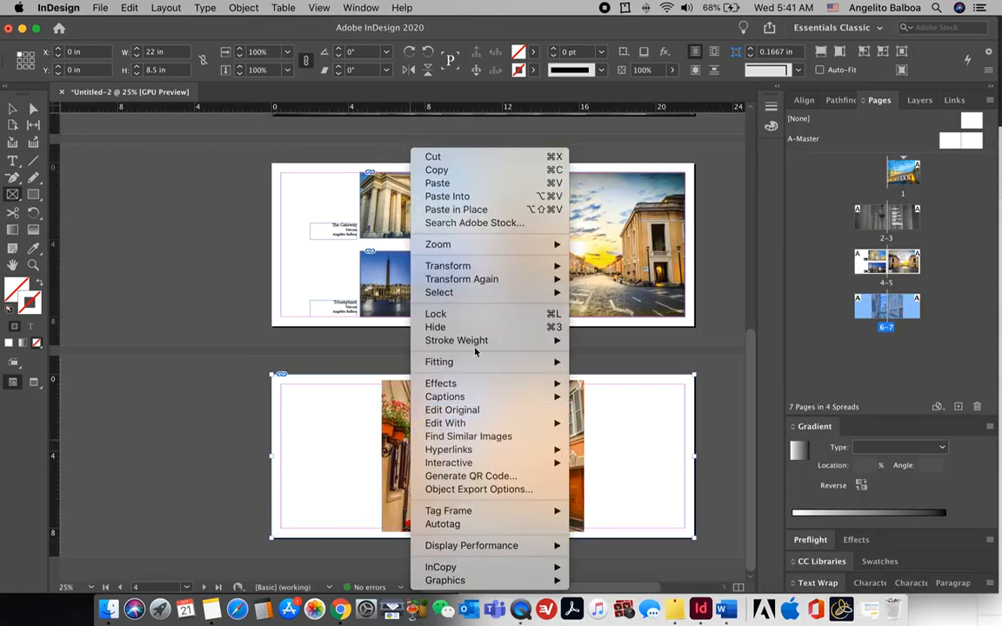
mouse_move(480, 362)
left_click(624, 362)
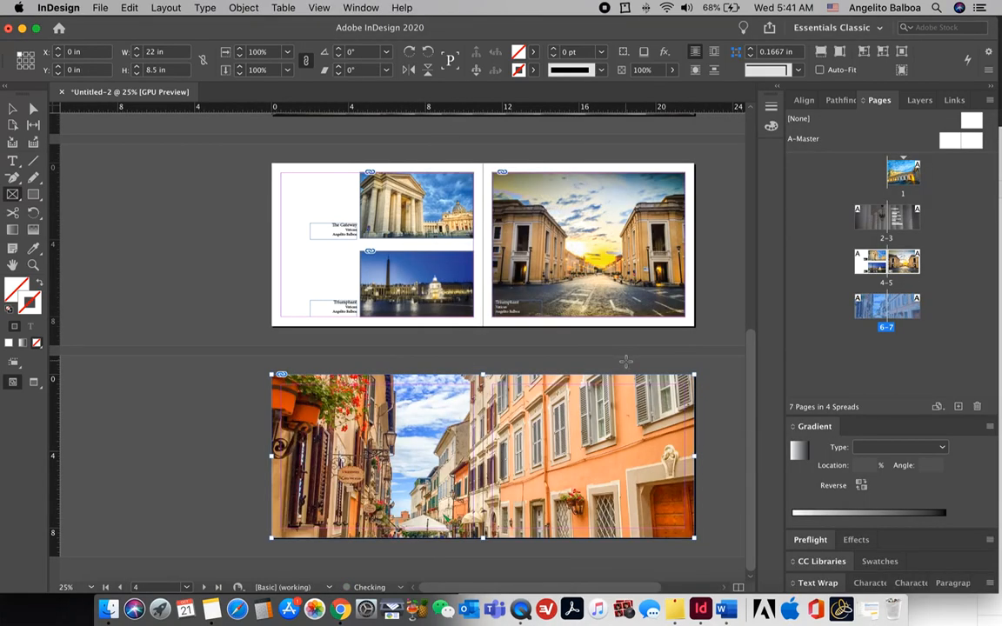
key("a")
left_click_drag(475, 454, 471, 406)
left_click(185, 427)
Step: Fade the street photo frame to 40% opacity
left_click(13, 108)
left_click(435, 411)
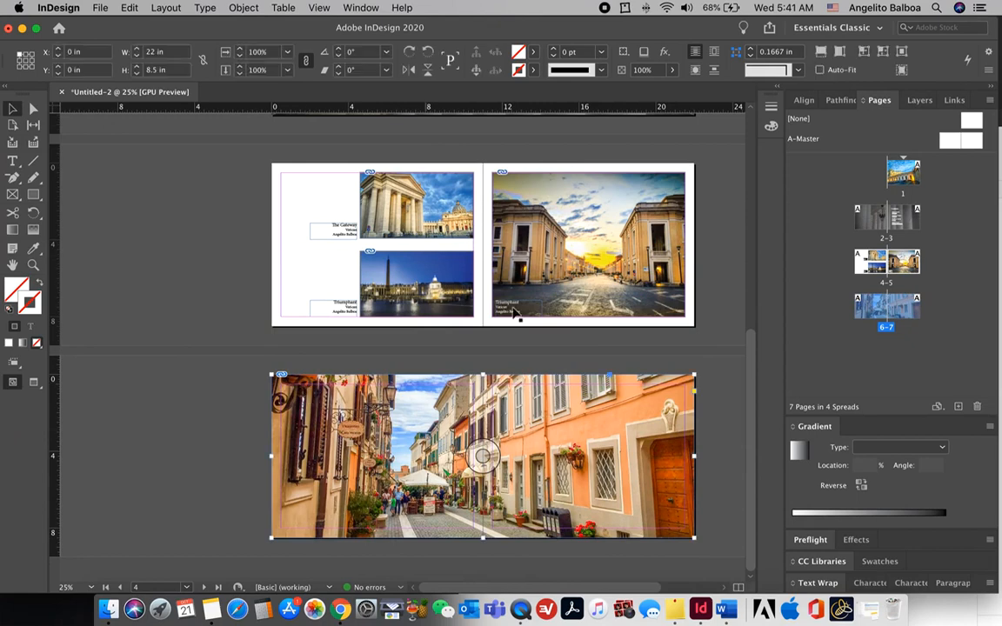
left_click(671, 72)
left_click_drag(671, 91, 626, 97)
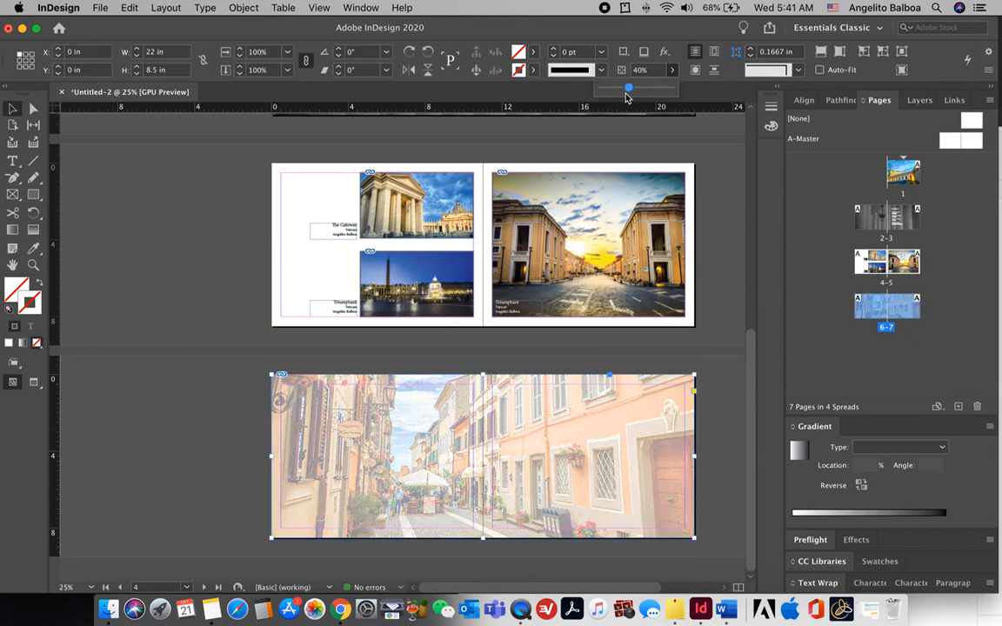
left_click(218, 262)
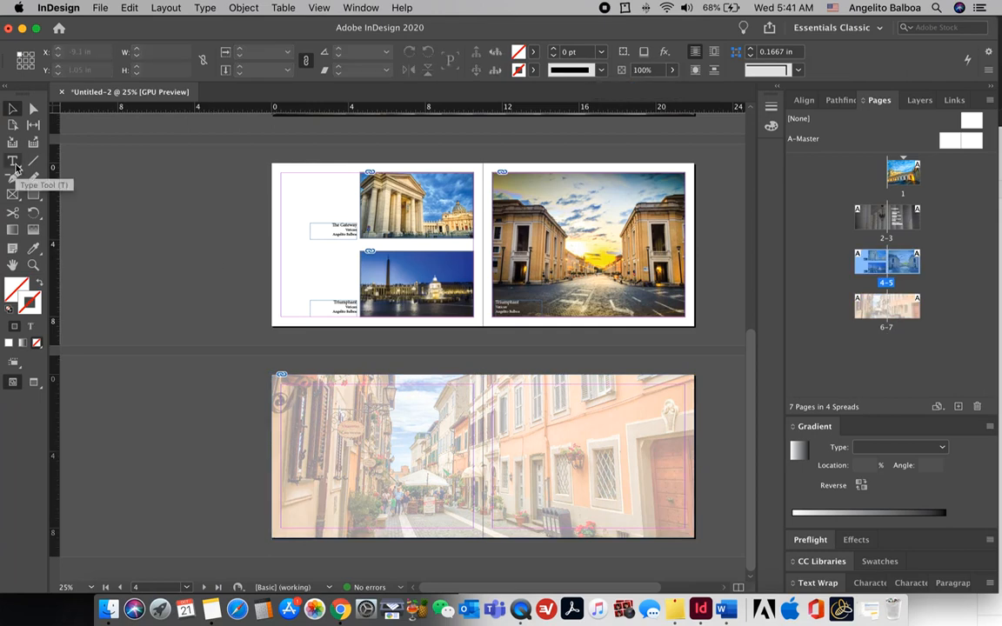
Step: Draw a text frame at the top-left of spread 6-7 for the Contributors' Page heading
left_click(14, 162)
left_click_drag(281, 384, 416, 416)
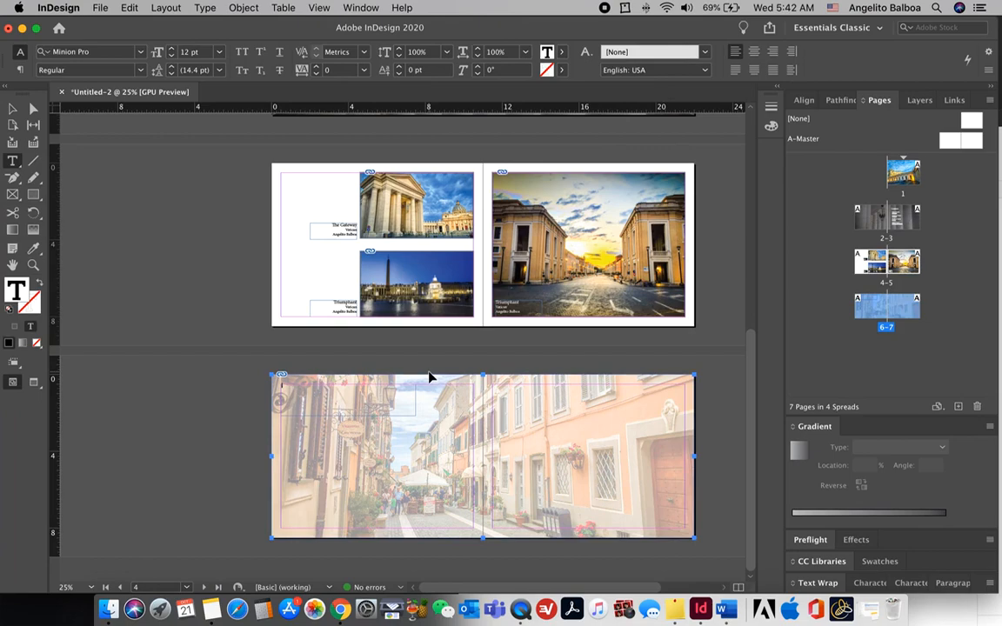
key("super+1")
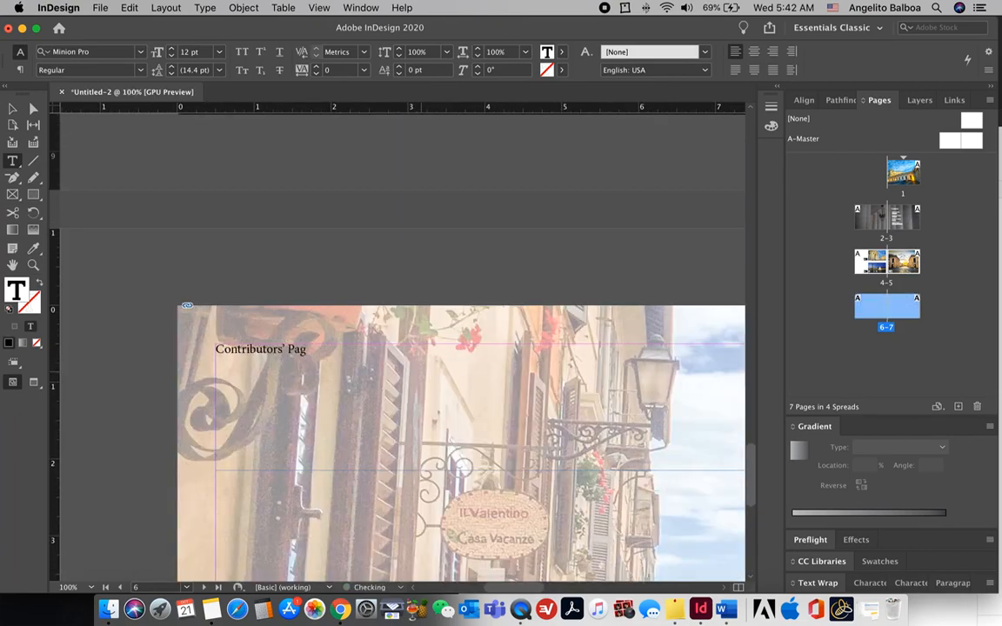
key("super+minus")
Step: Set the Contributors' Page heading to 48 pt and draw a small image frame below it
key("super+a")
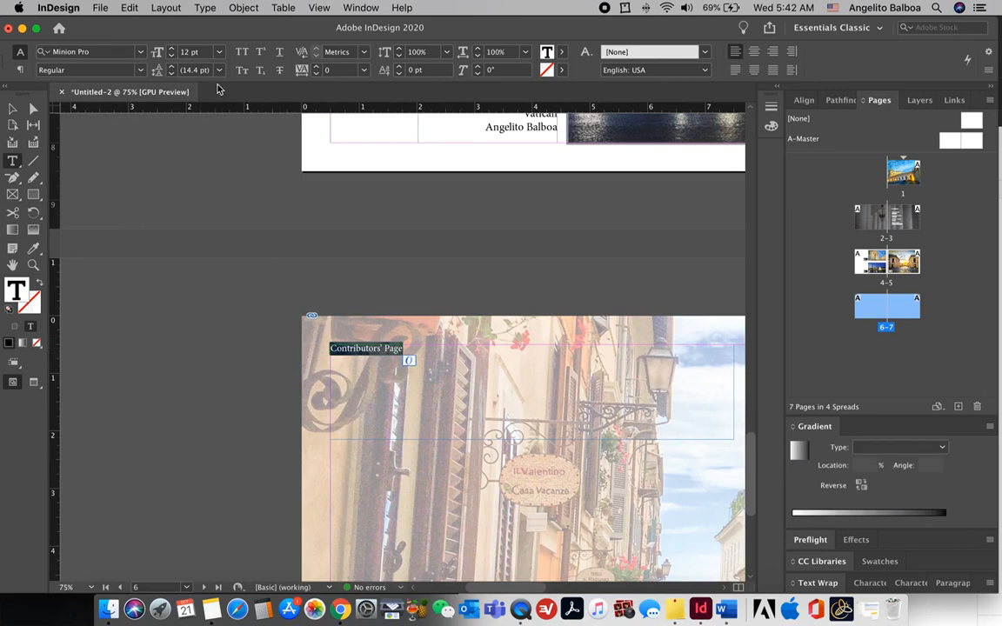
left_click(219, 53)
left_click(209, 248)
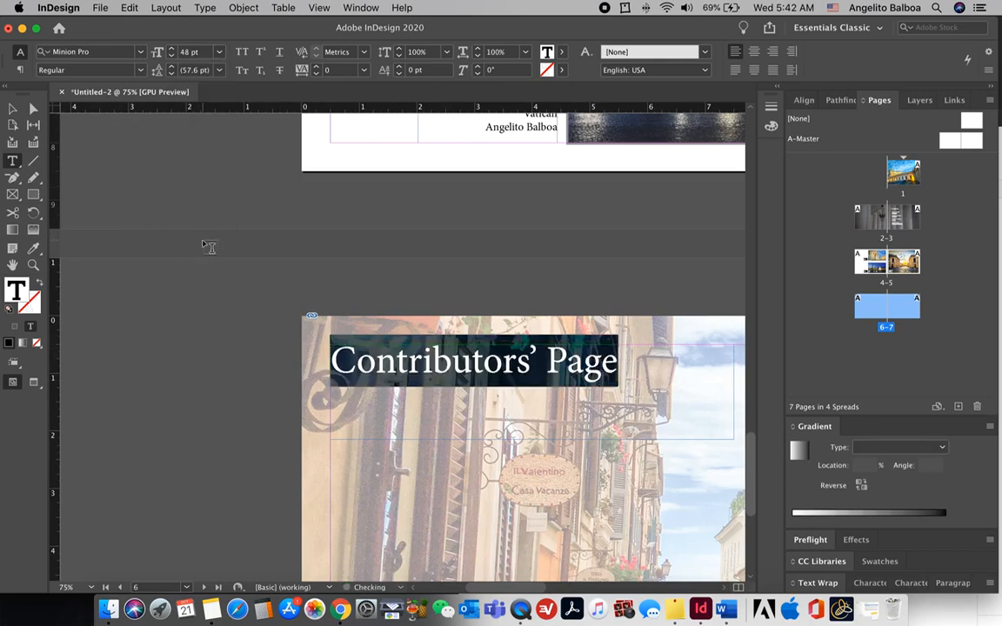
key("super+minus")
key("super+minus")
key("Escape")
key("f")
left_click_drag(306, 415, 340, 444)
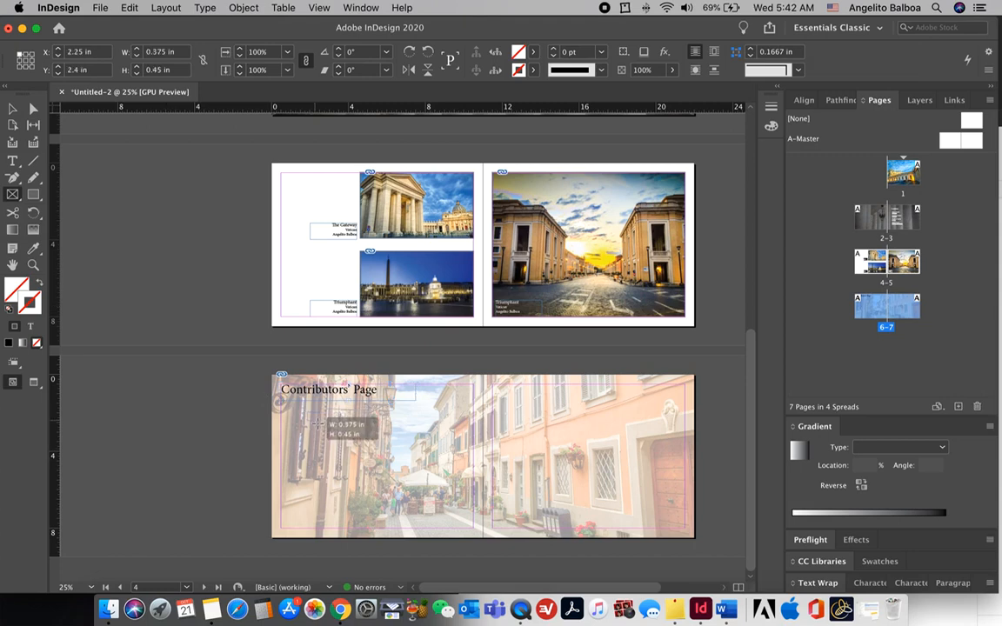
Step: Place Student 3.jpg in the small frame, filling it proportionally
left_click(109, 612)
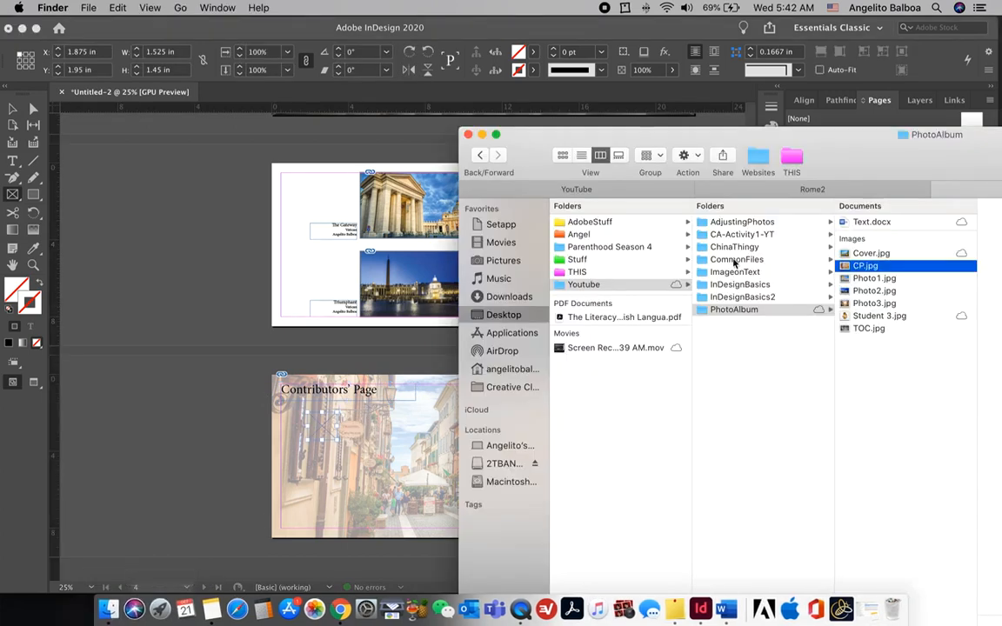
left_click_drag(852, 318, 317, 430)
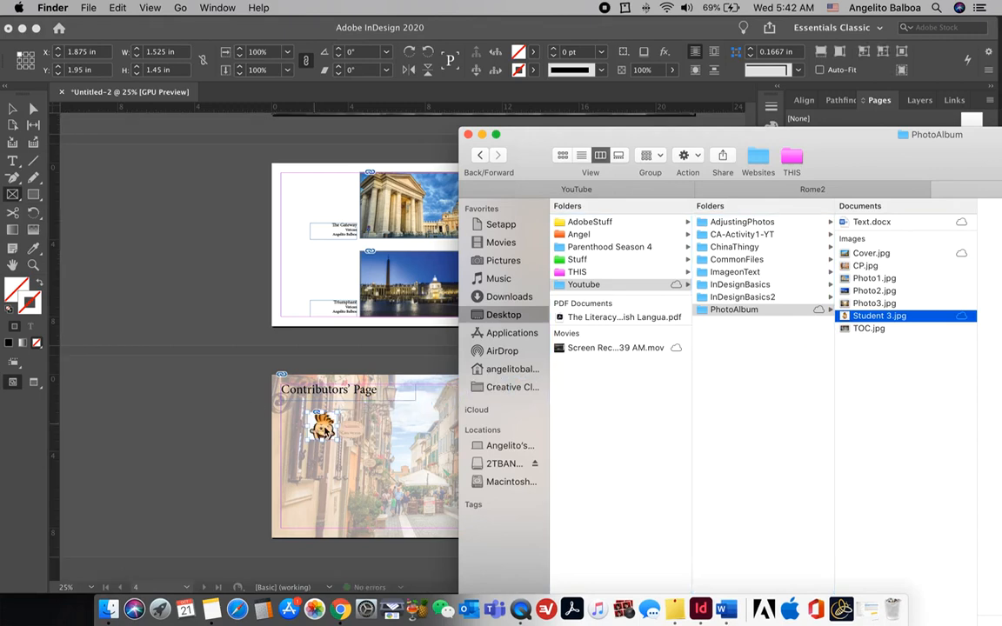
right_click(323, 425)
mouse_move(385, 362)
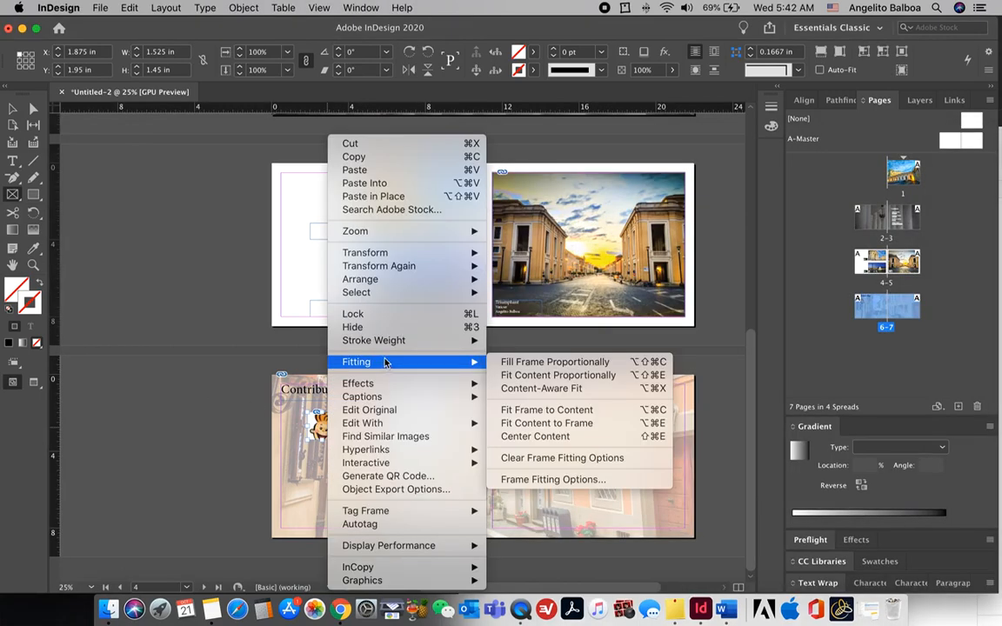
left_click(499, 363)
left_click(9, 107)
left_click(173, 329)
key("super+equal")
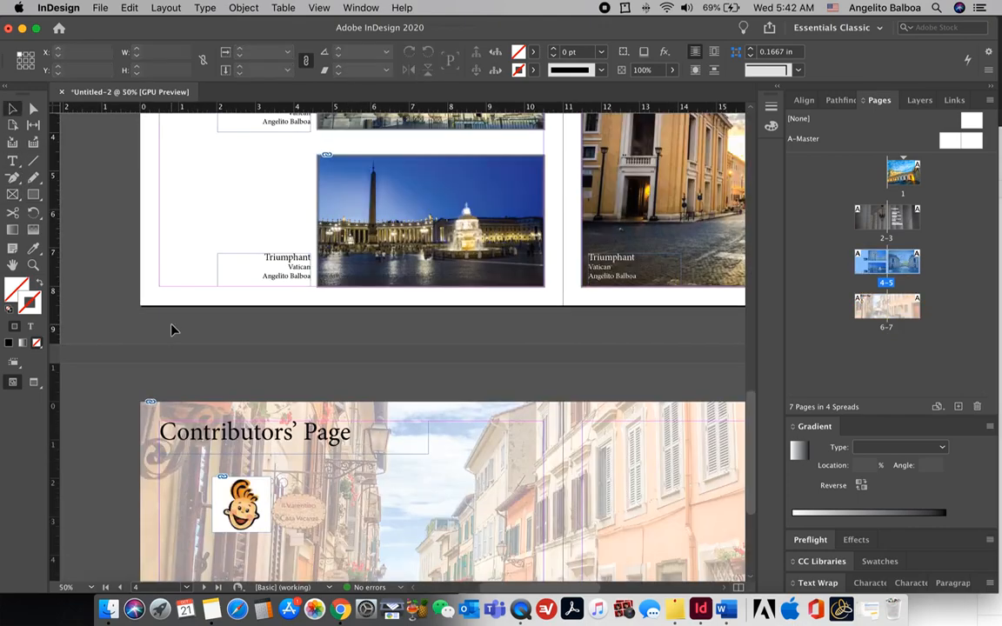
key("super+equal")
scroll(173, 329, "down", 5)
Step: Copy the Lorem Ipsum paragraph from Word and paste it in place beside the cartoon
left_click(13, 161)
left_click_drag(224, 307, 537, 458)
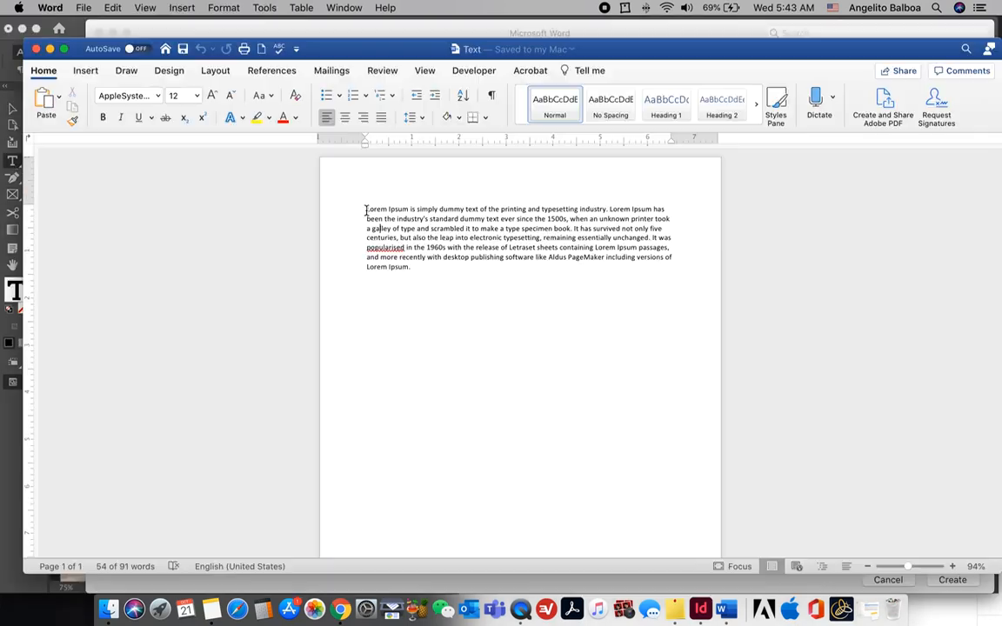
left_click_drag(366, 209, 414, 243)
right_click(404, 224)
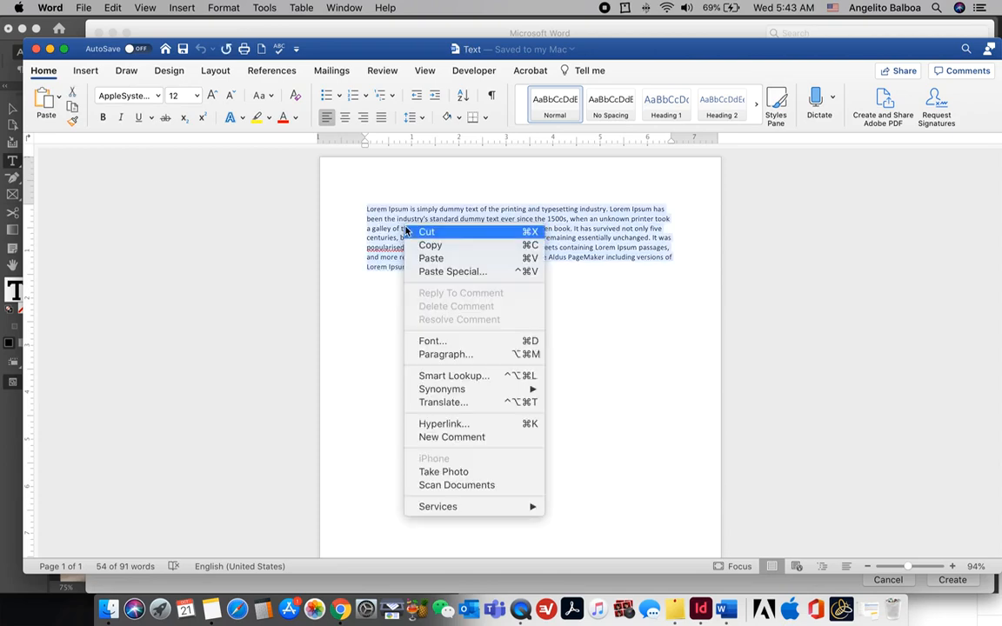
left_click(425, 246)
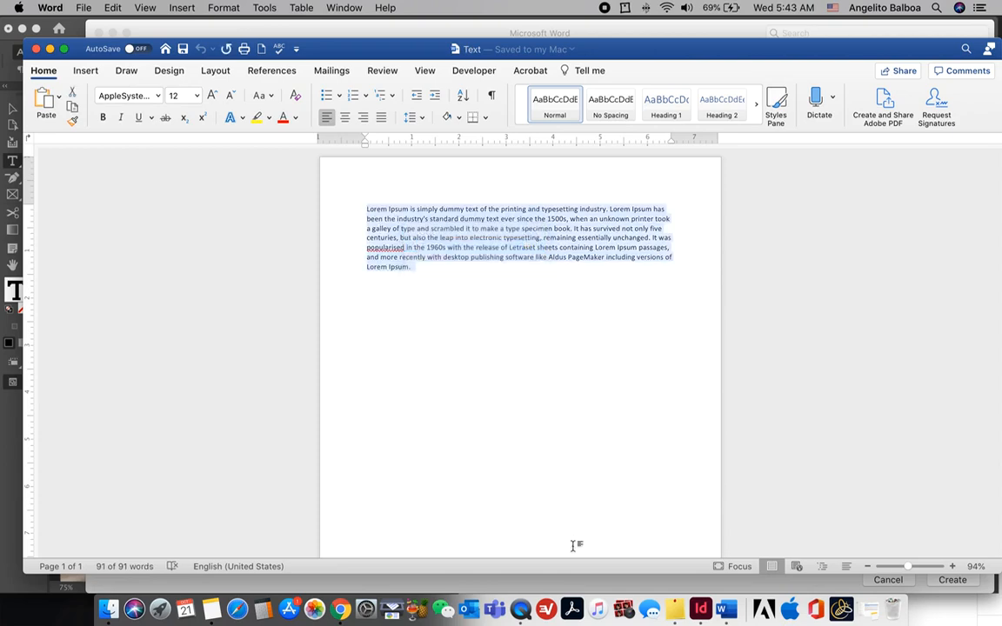
left_click(701, 609)
left_click(129, 7)
left_click(151, 126)
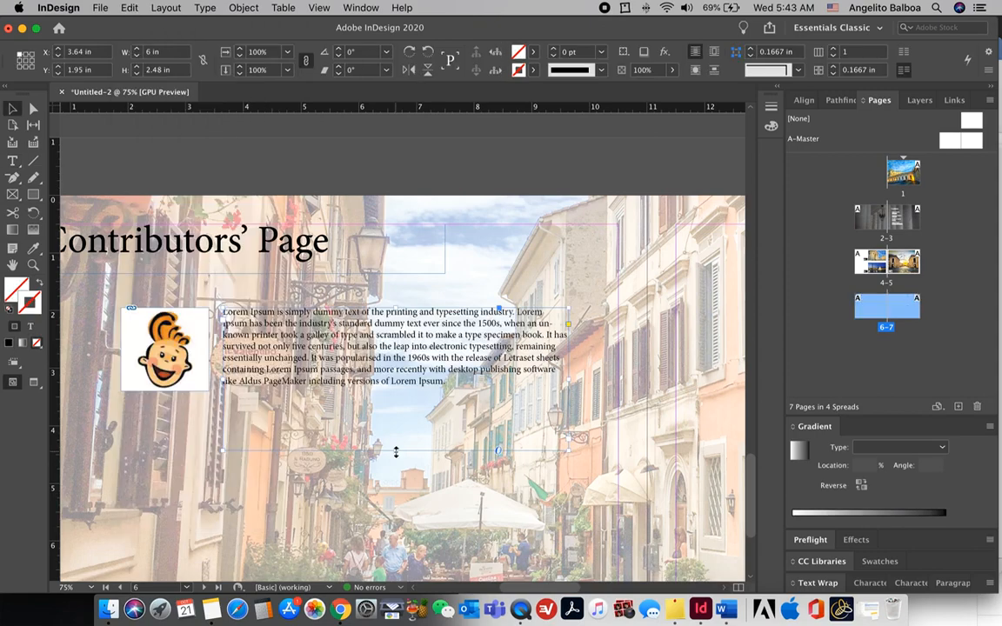
Step: Lower the pasted paragraph and type the contributor's name in a new text frame
left_click_drag(340, 370, 337, 407)
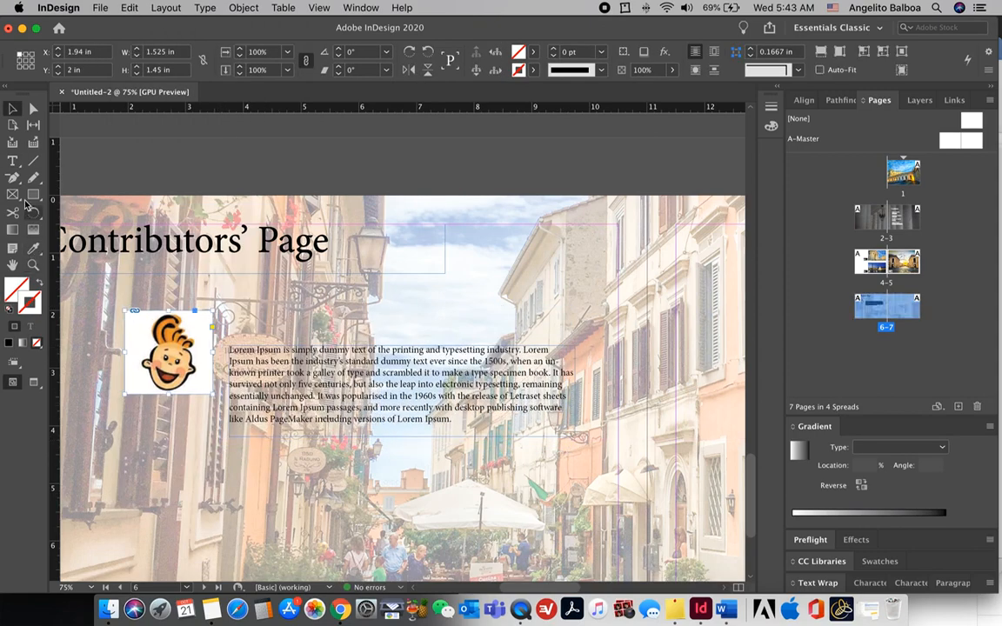
left_click(12, 161)
left_click_drag(225, 307, 524, 336)
Step: Set the contributor's name to 24 pt and position it just above the paragraph
key("super+a")
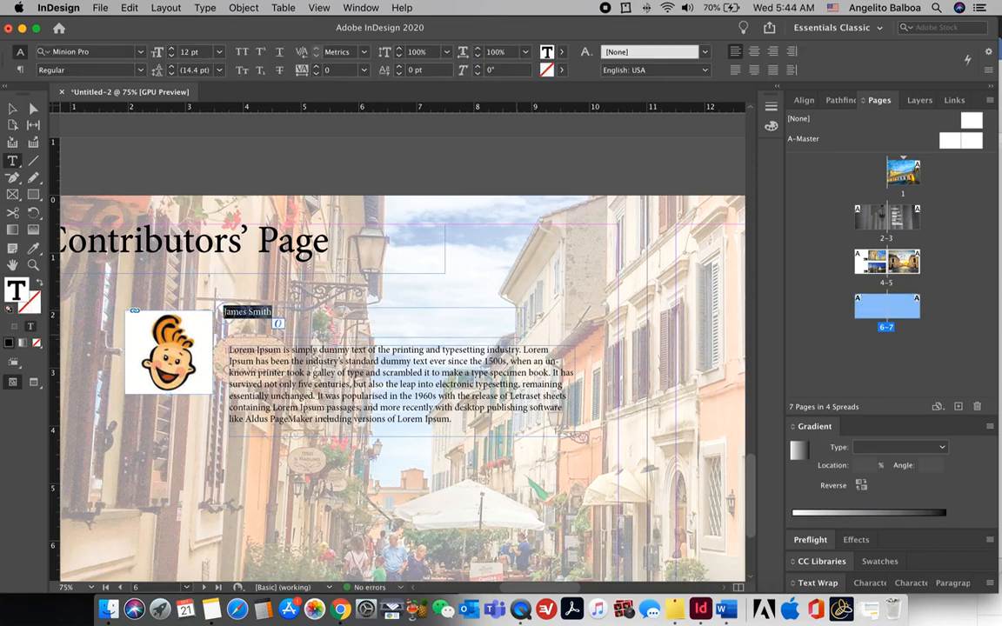
left_click(219, 51)
left_click(209, 209)
left_click(12, 108)
left_click_drag(266, 318, 271, 326)
key("super+minus")
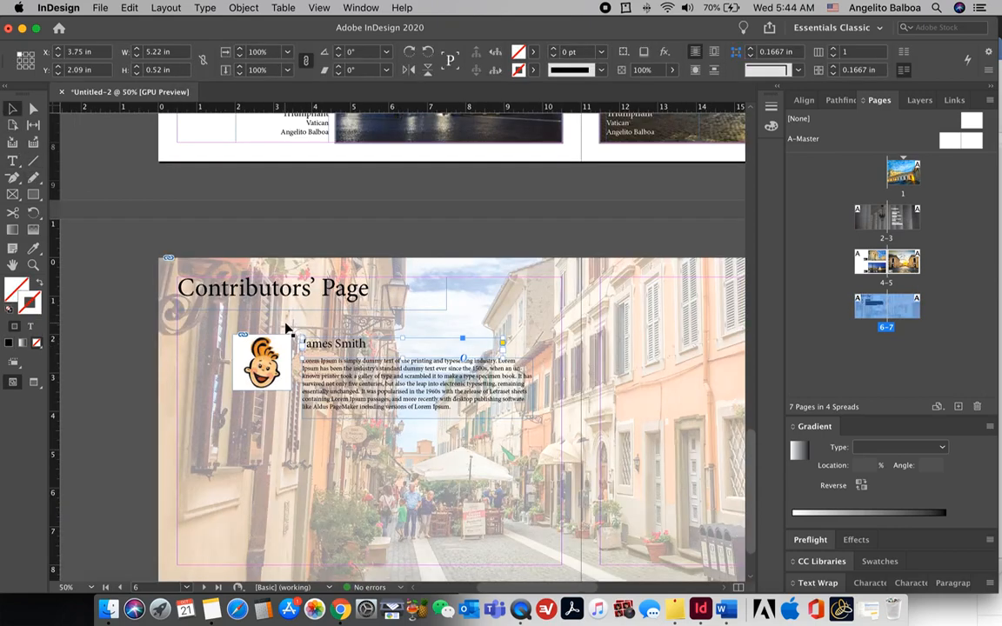
scroll(478, 299, "right", 2)
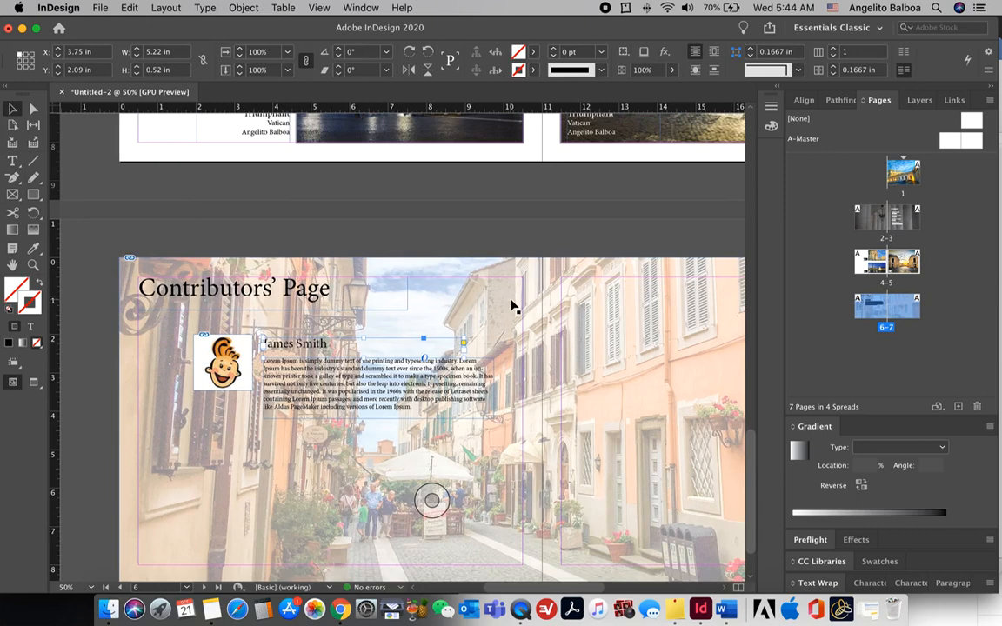
scroll(513, 307, "right", 2)
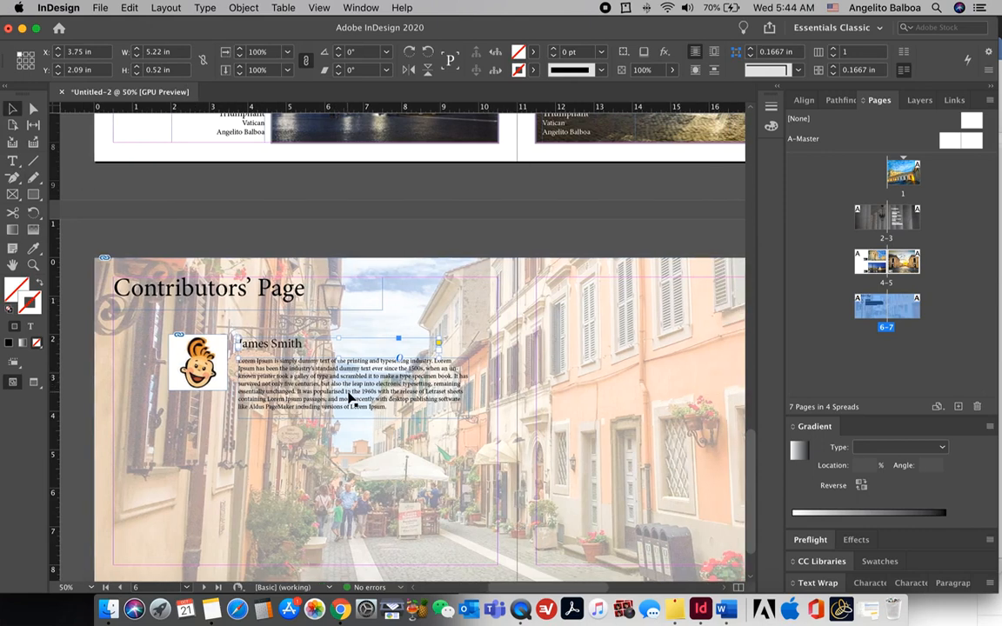
Step: Lower the background street photo's opacity further, to 18%
left_click(496, 320)
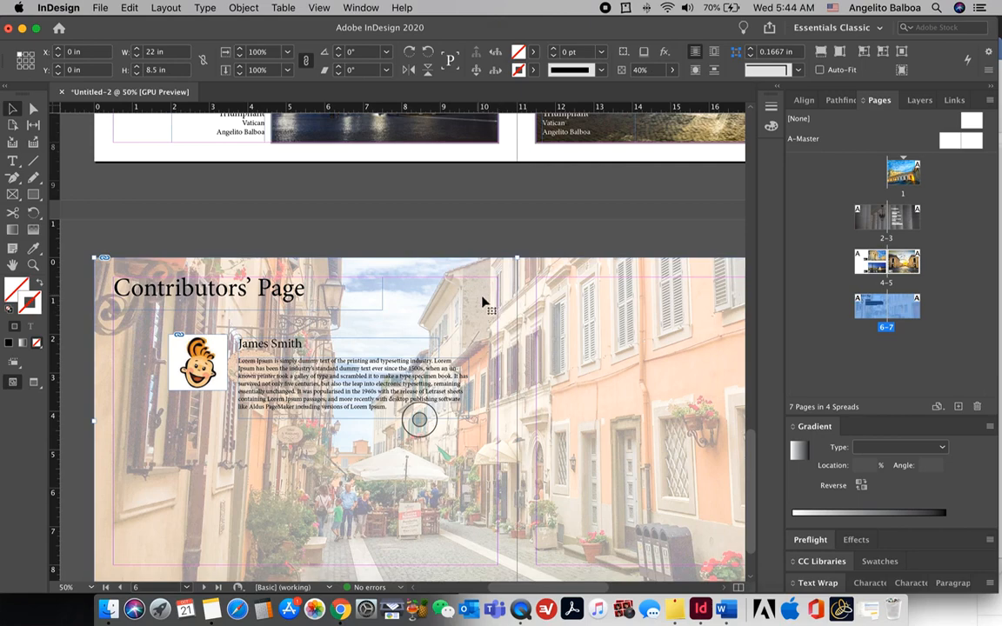
left_click(672, 70)
left_click_drag(631, 89, 614, 88)
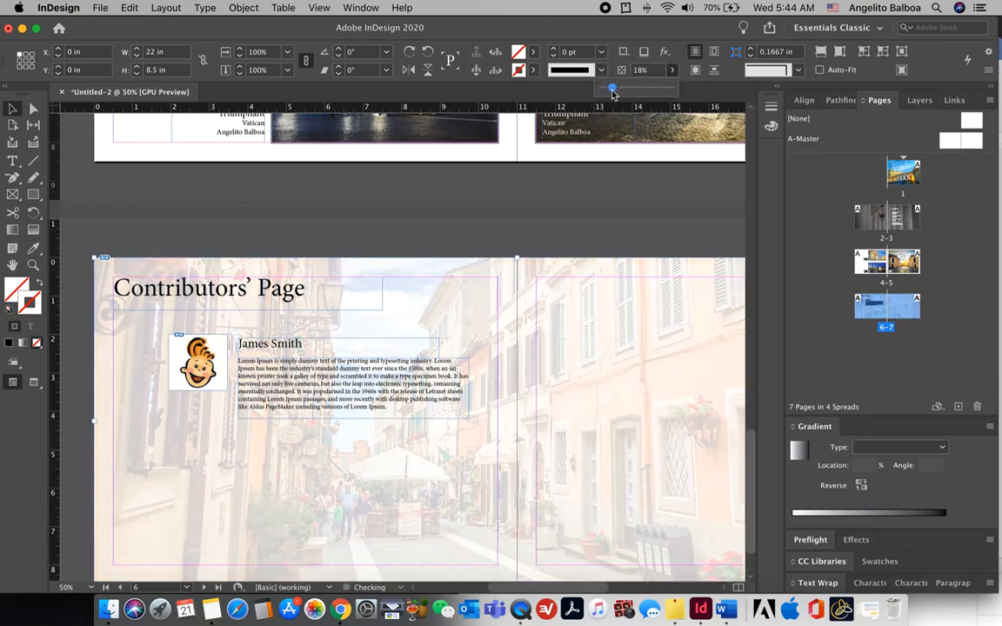
left_click(605, 224)
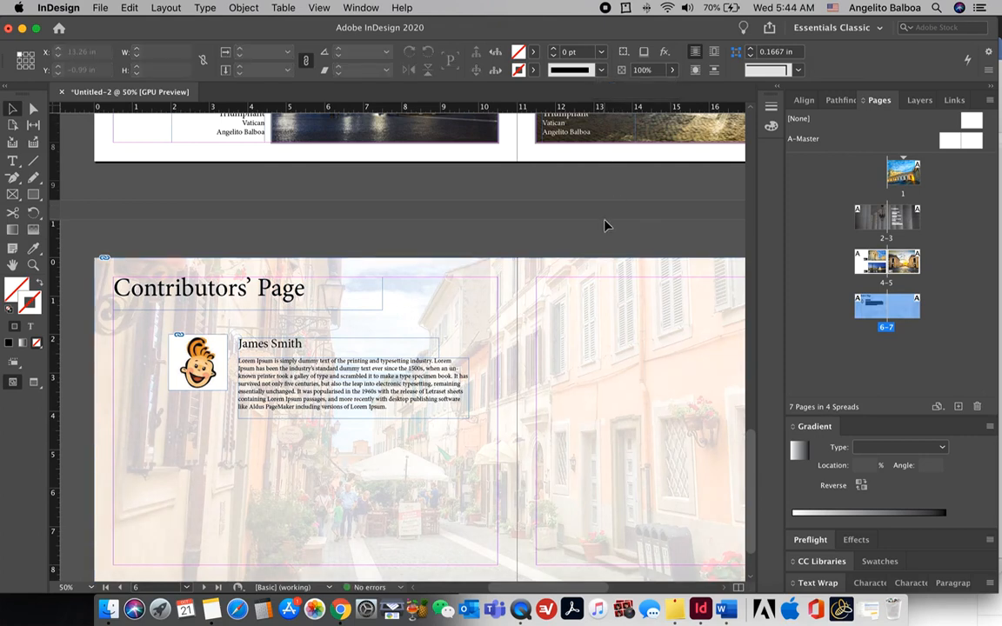
Step: Nudge the heading lower and move the cartoon, name and paragraph down together
left_click_drag(223, 303, 224, 323)
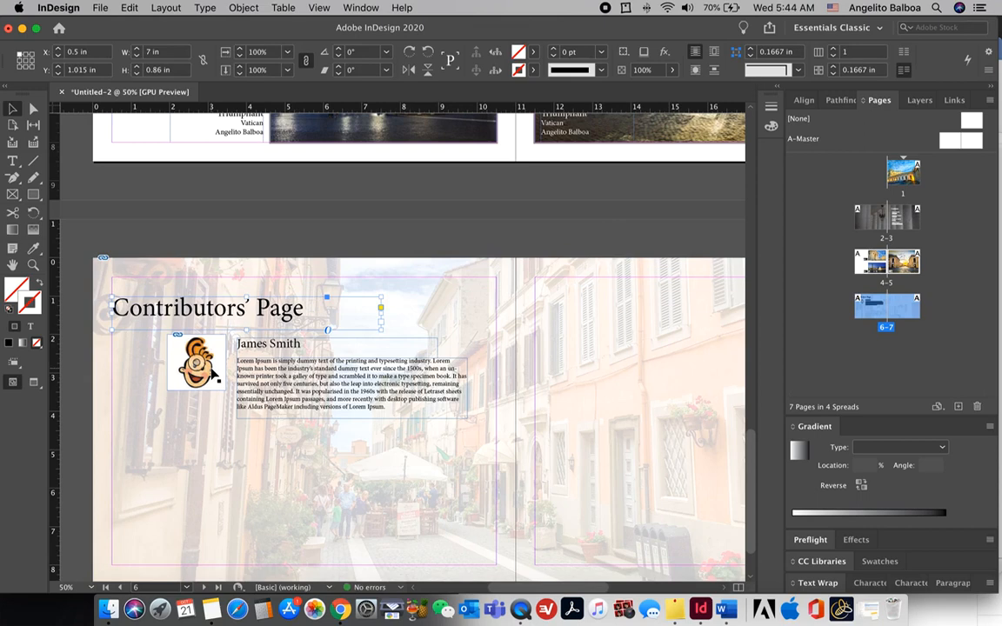
left_click(199, 348)
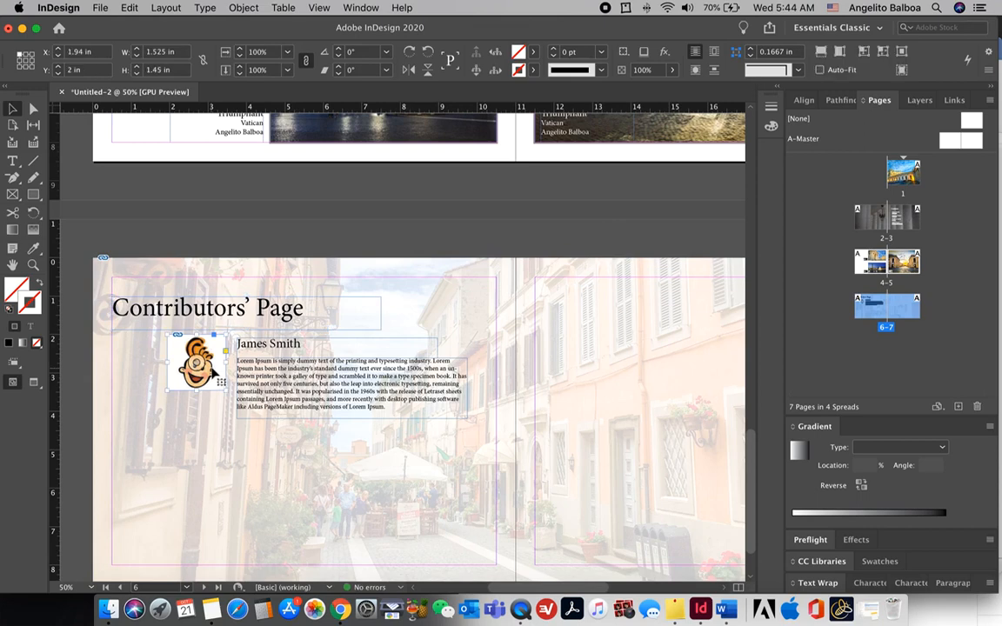
left_click(274, 351, "shift")
left_click_drag(275, 421, 278, 435)
left_click(291, 250)
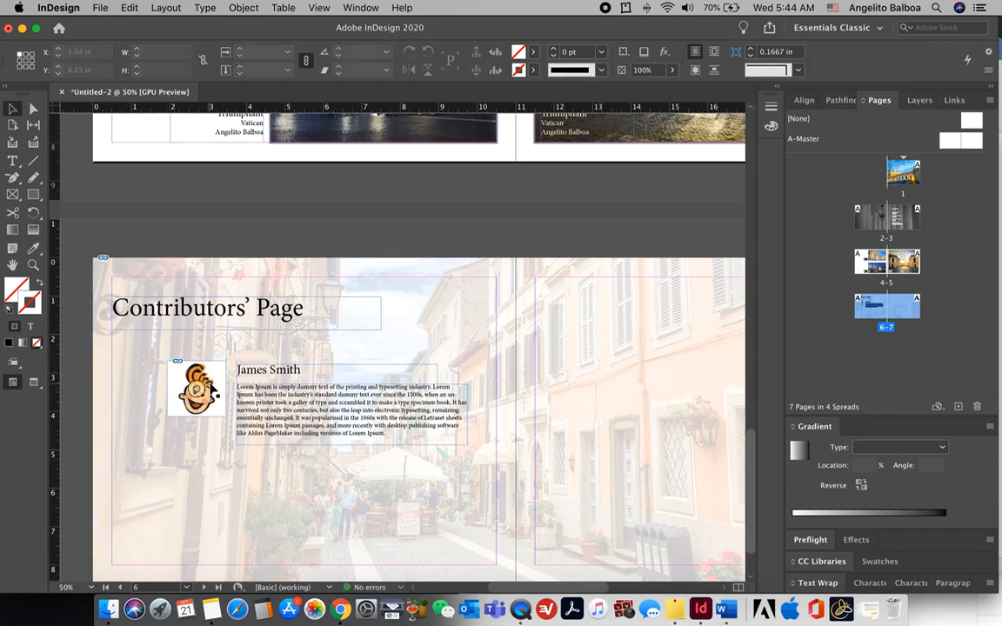
Step: Duplicate the contributor entry below the first and onto the right page
left_click(200, 374)
left_click(275, 403, "shift")
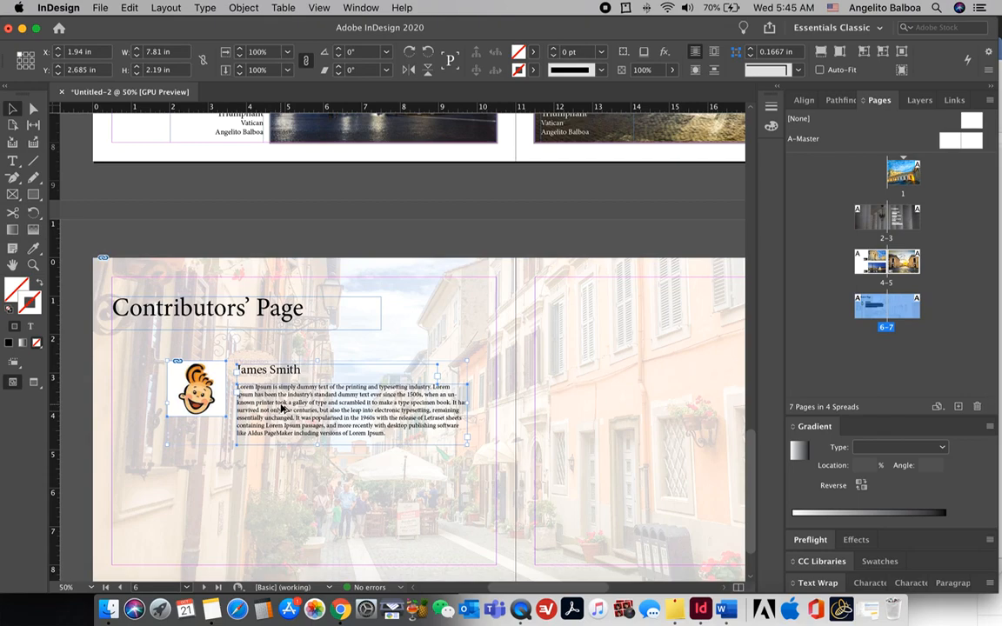
left_click_drag(281, 409, 281, 513)
scroll(281, 513, "right", 2)
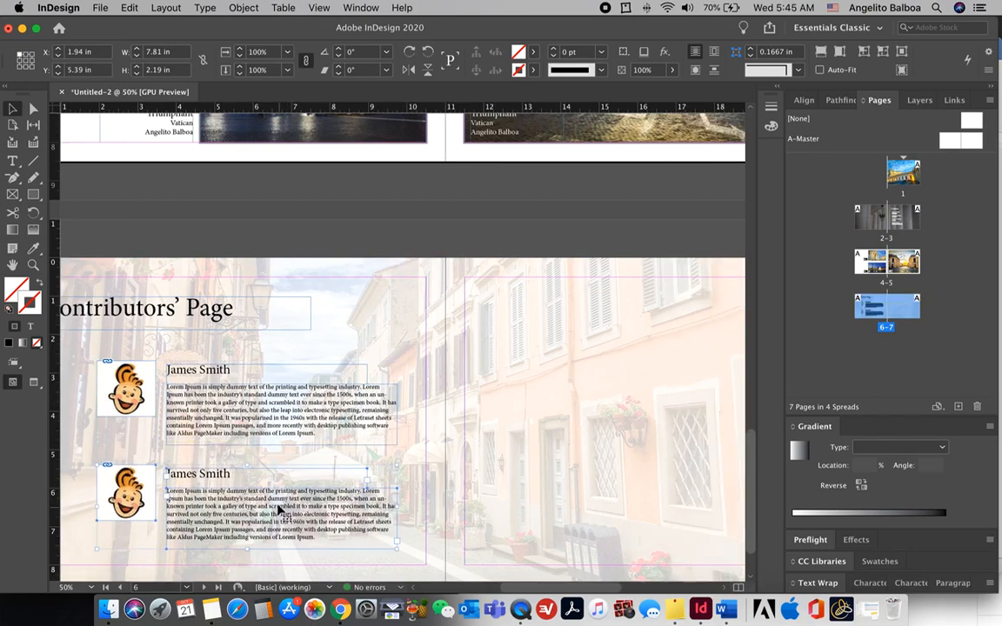
left_click_drag(246, 493, 559, 527)
scroll(561, 345, "right", 3)
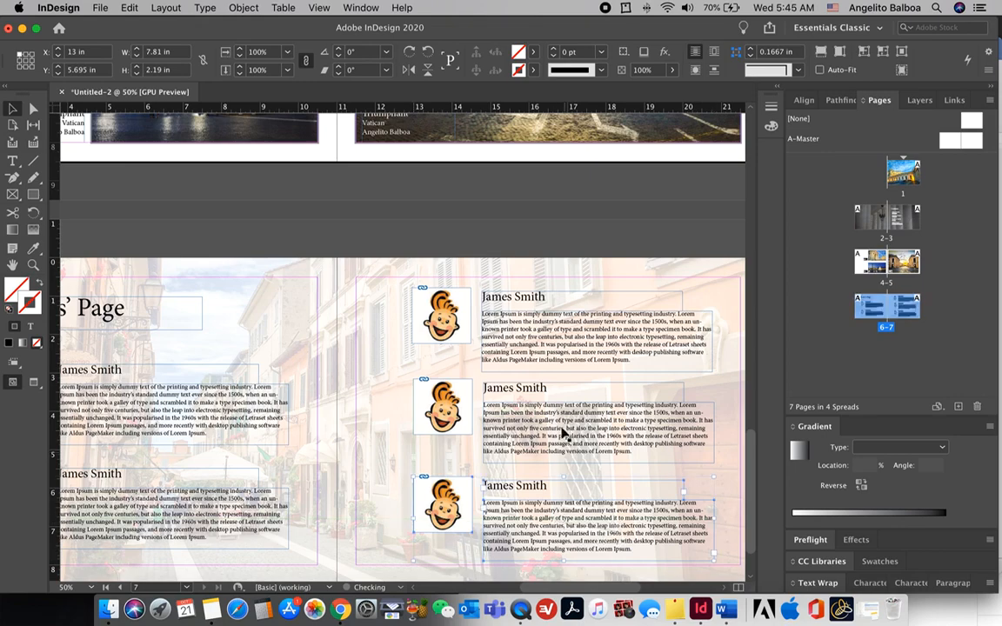
key("super+shift+a")
scroll(354, 376, "left", 3)
scroll(318, 385, "down", 3)
scroll(318, 385, "up", 15)
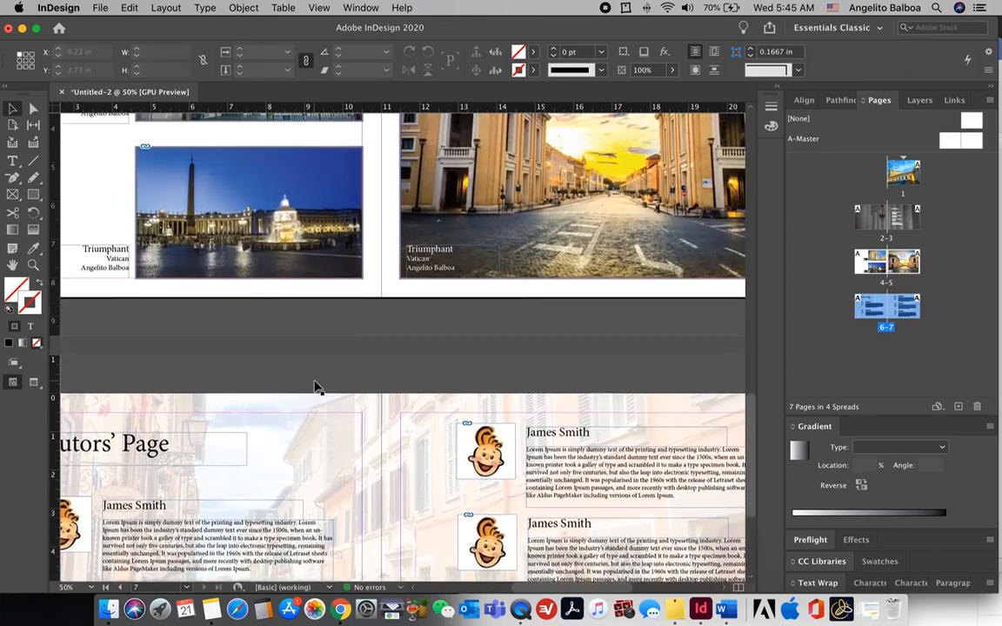
scroll(318, 386, "down", 15)
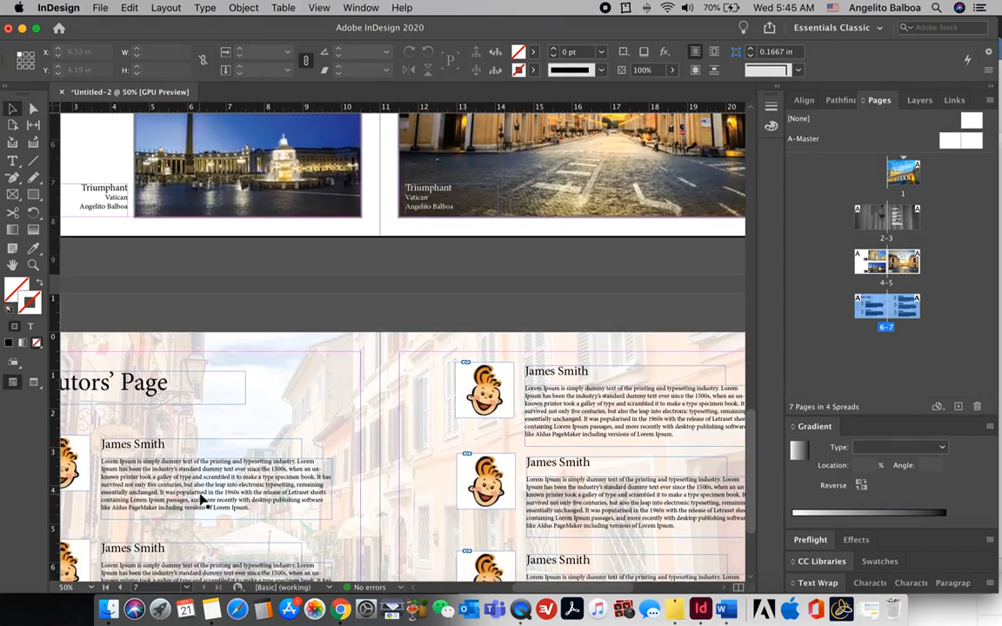
scroll(190, 477, "down", 3)
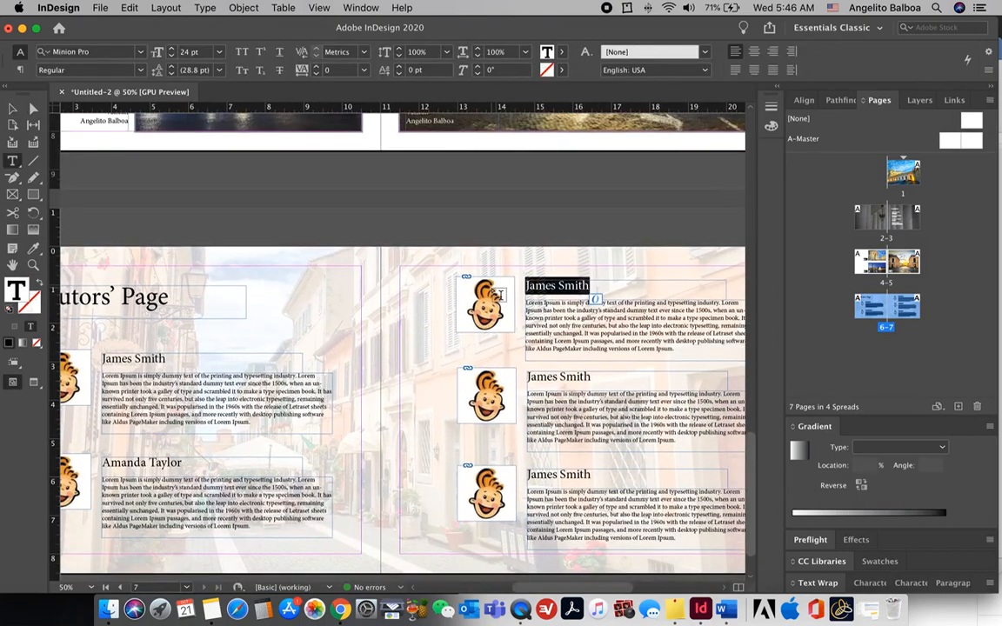
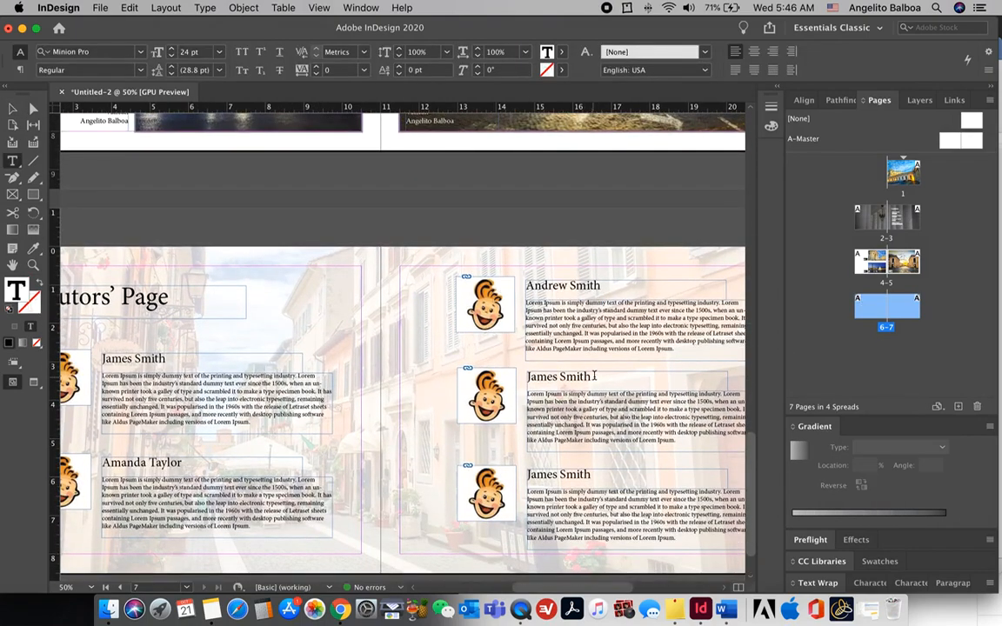
Step: Rename a copied entry, then duplicate the last contents entry as a fifth entry with a new first name
scroll(603, 369, "up", 15)
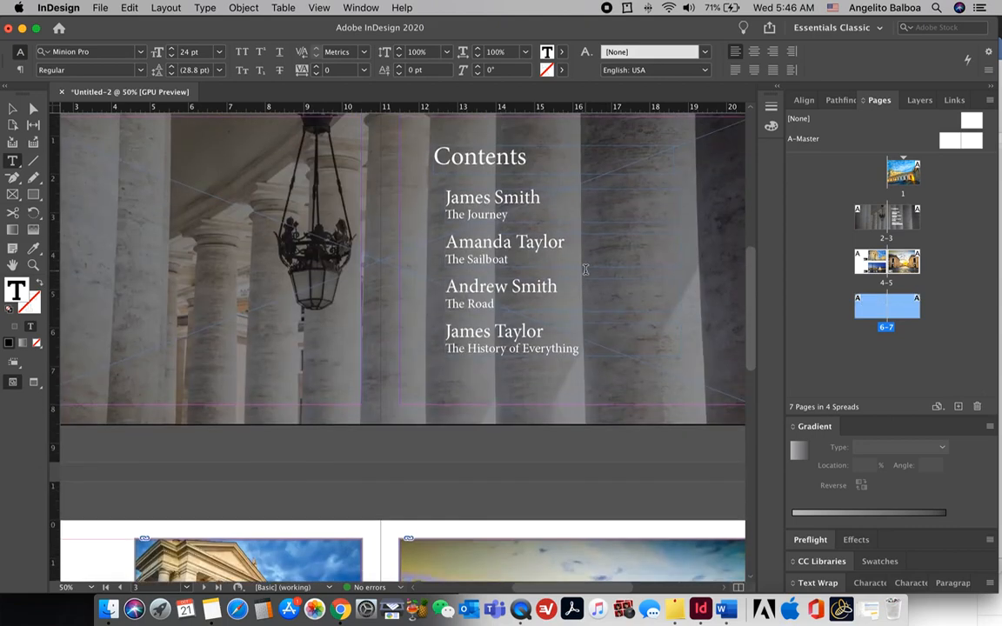
left_click(12, 109)
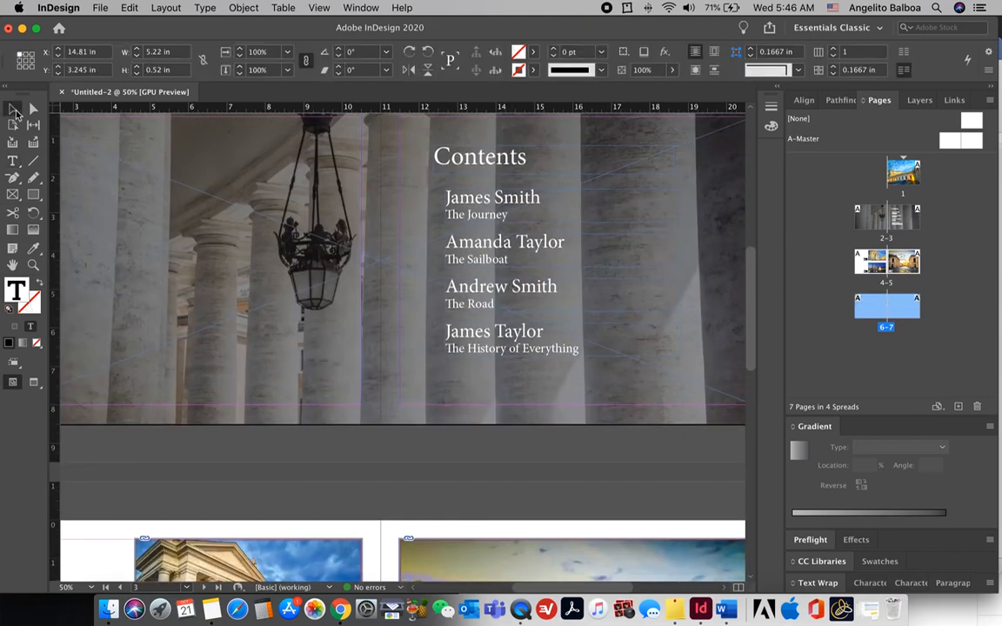
left_click(468, 342)
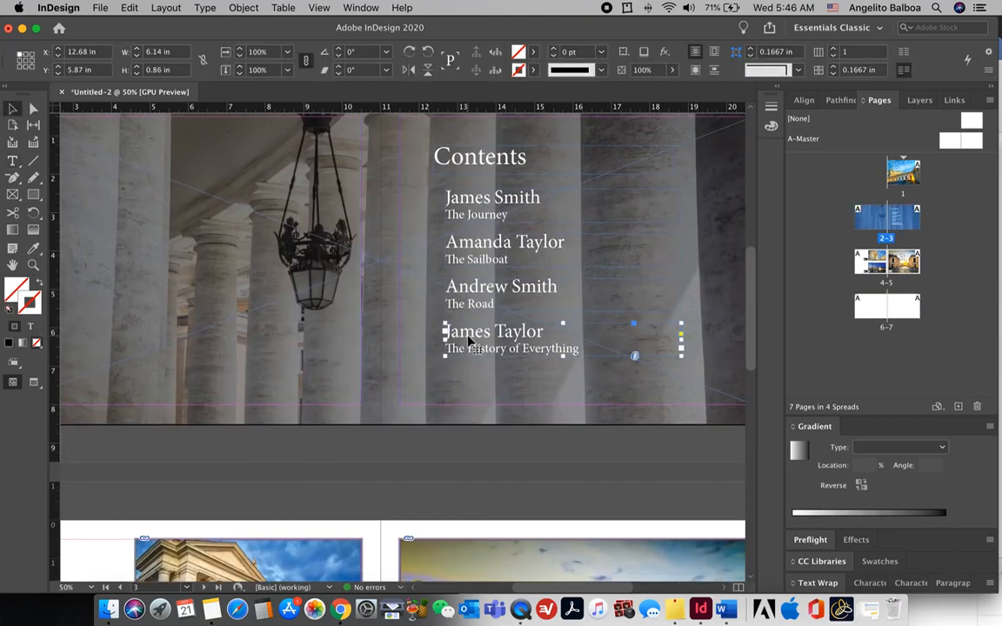
left_click_drag(468, 342, 470, 387)
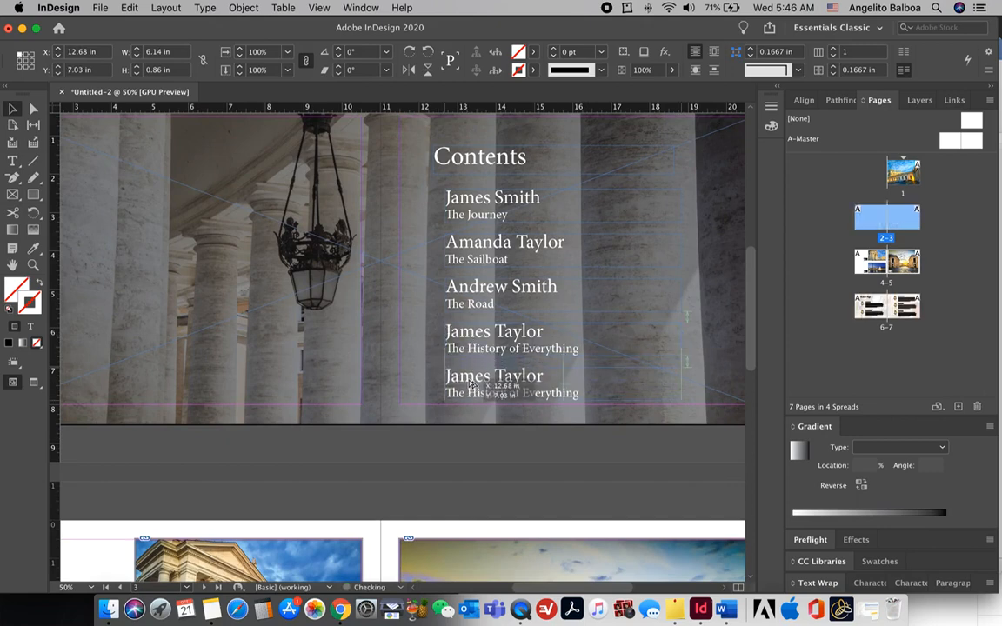
key("t")
double_click(462, 376)
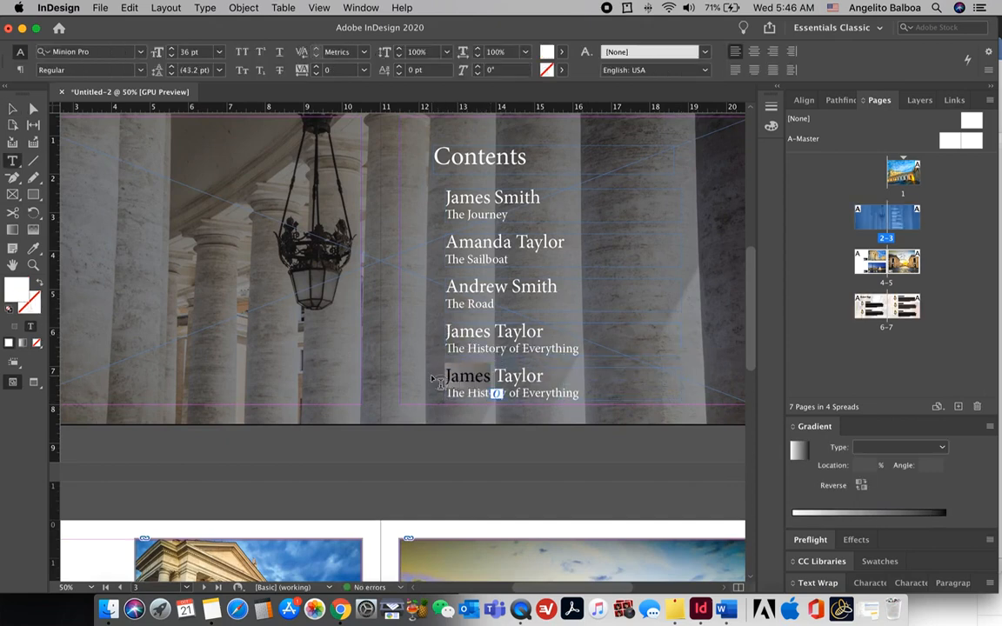
type("Chris")
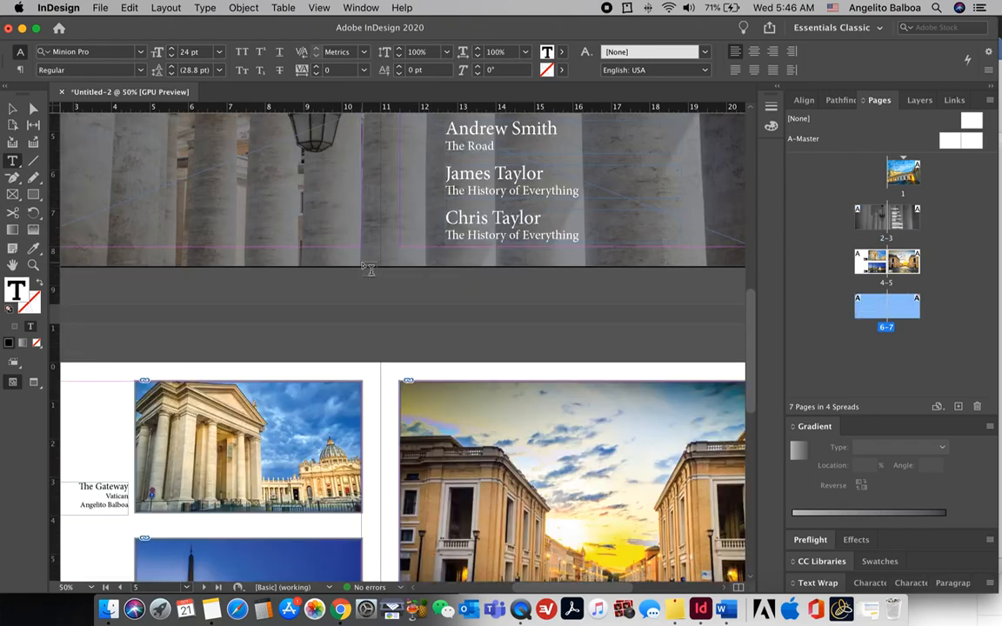
Step: Enlarge the Contents frame to fit all entries and set the Contents heading to 60 pt
key("super+minus")
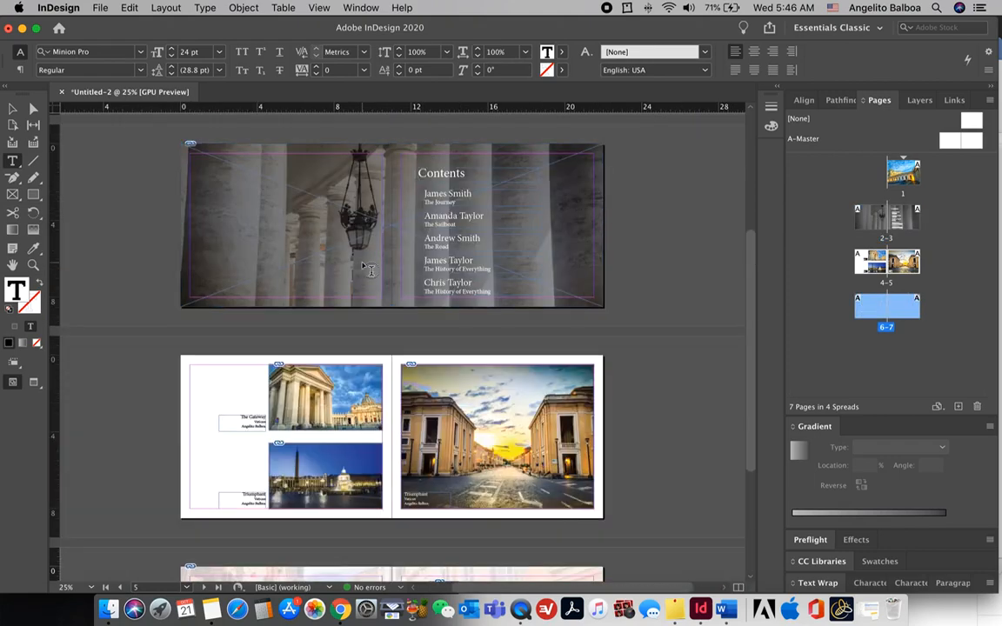
left_click(13, 107)
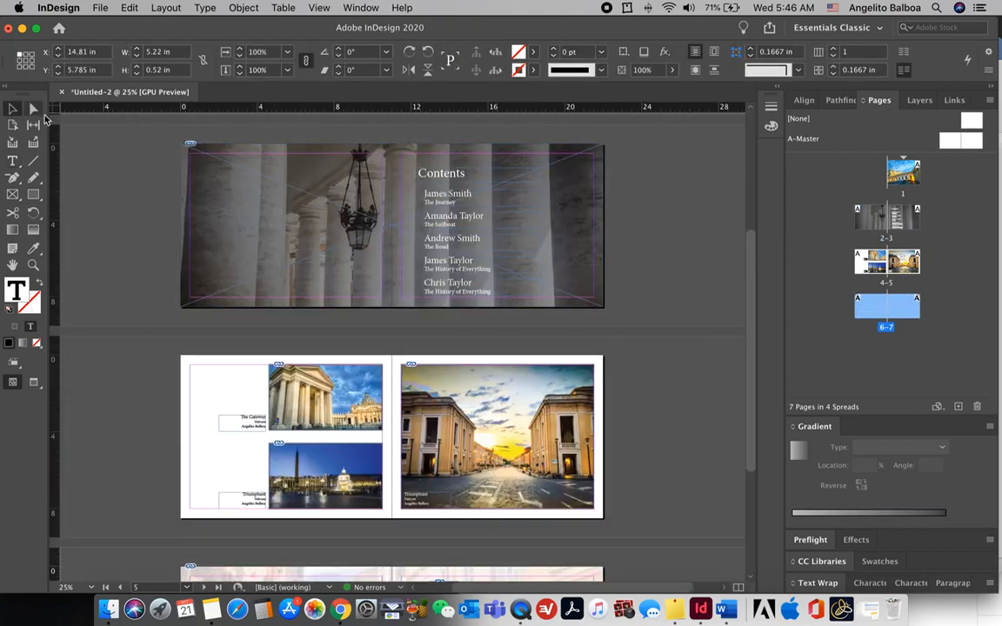
left_click(448, 180)
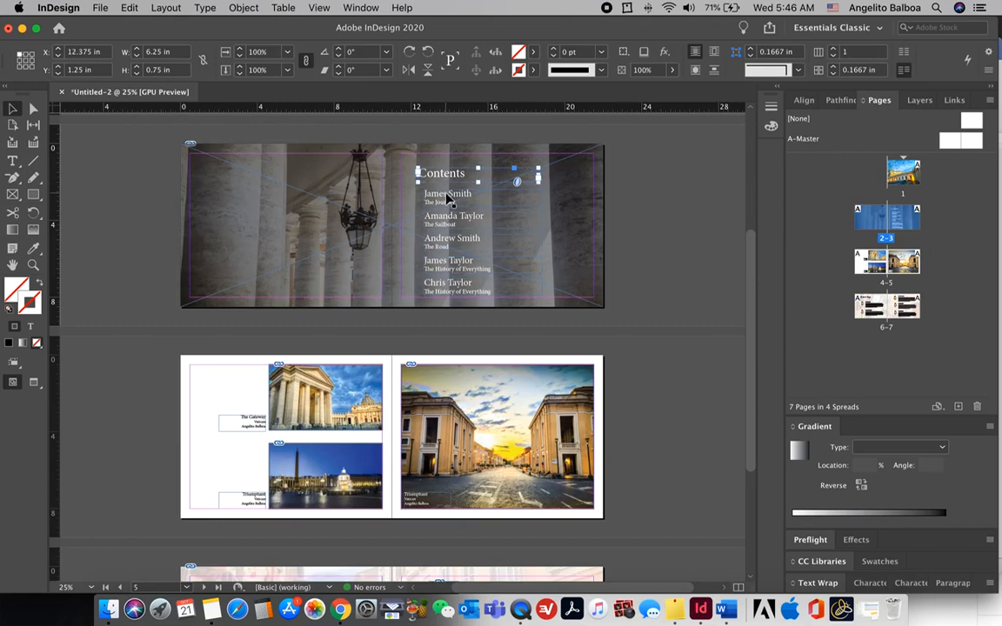
left_click_drag(444, 238, 443, 265)
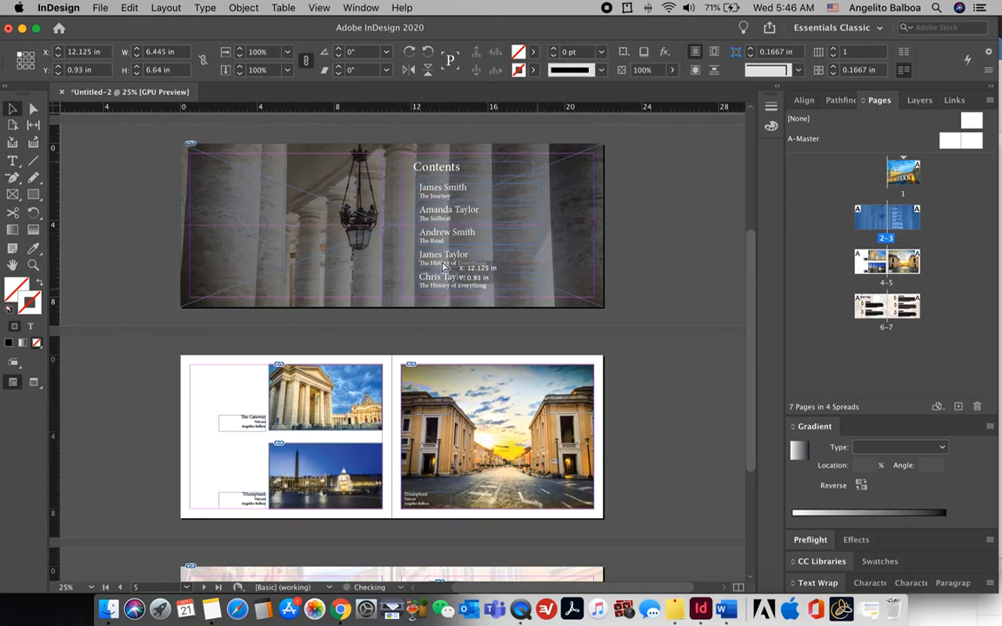
double_click(459, 166)
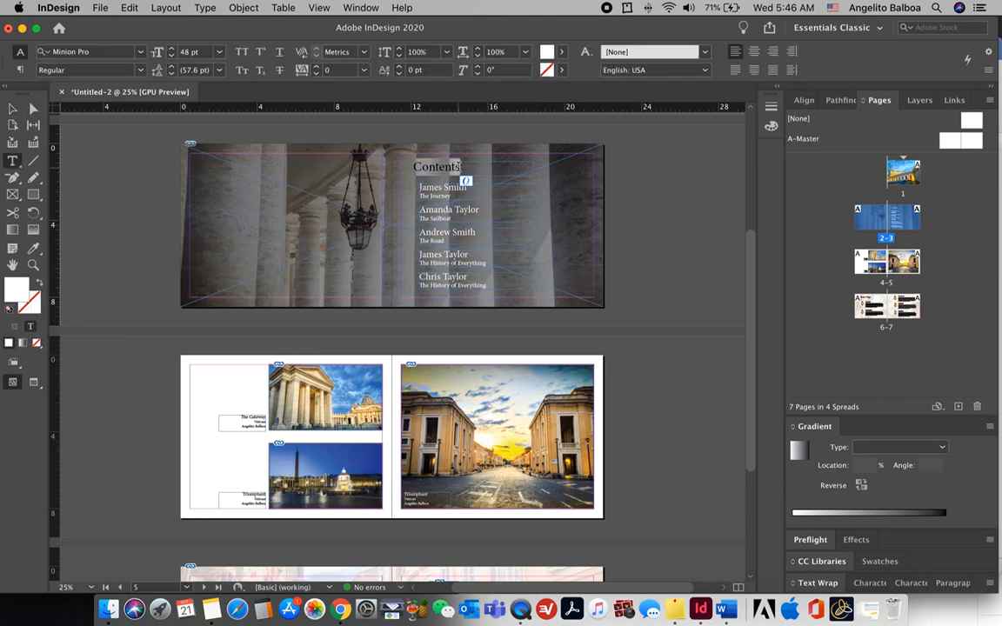
left_click(219, 52)
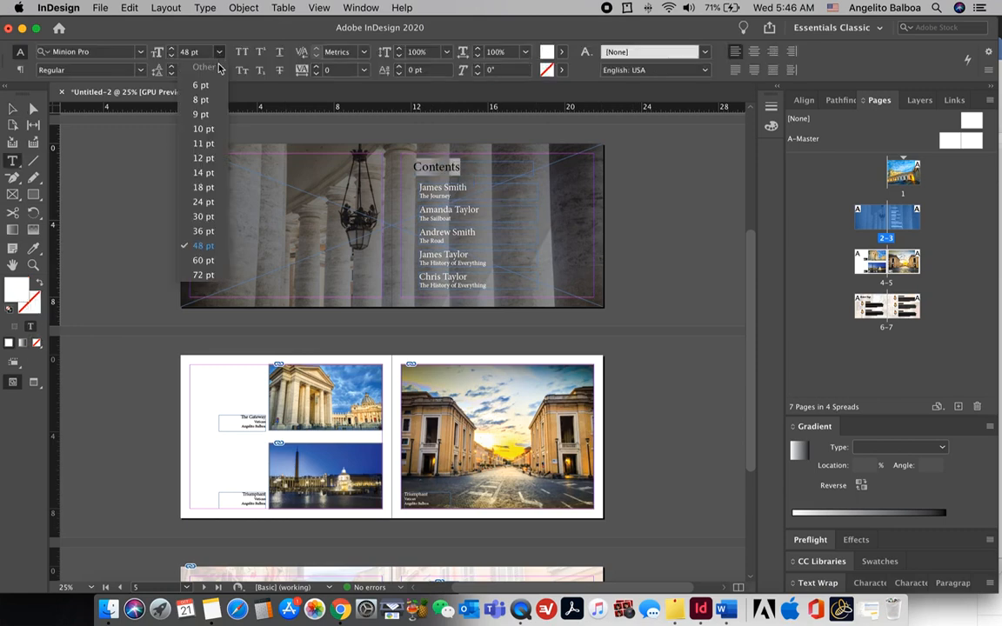
left_click(203, 260)
scroll(440, 154, "up", 5)
Step: Retype the cover heading as 'The Journey'
double_click(468, 153)
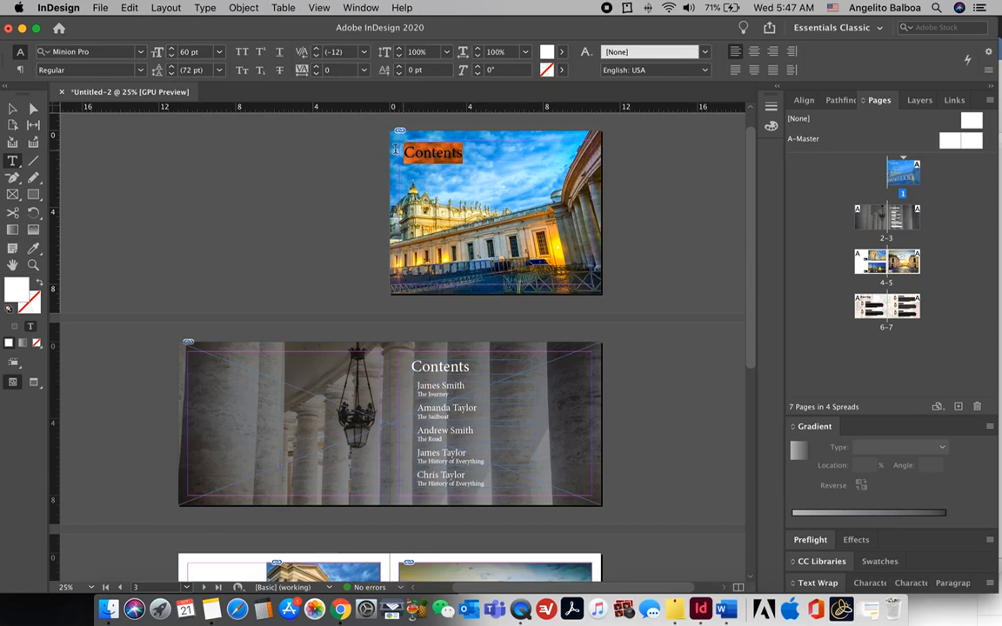
type("The Journey")
key("Escape")
Step: Add a copy below the title holding the contributor's name in a smaller size
left_click_drag(443, 159, 448, 180)
triple_click(448, 179)
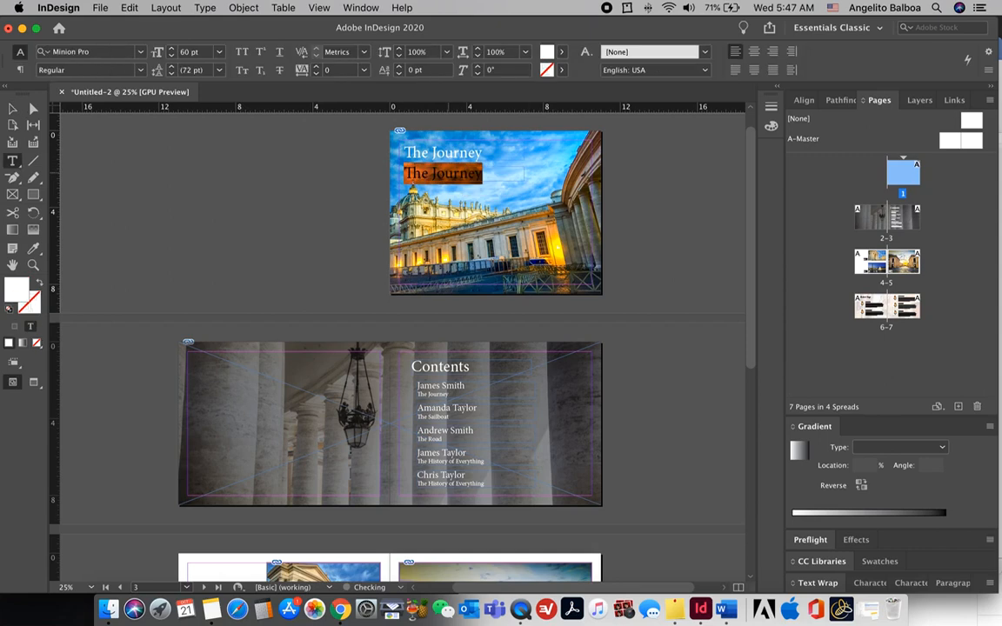
key("super+a")
key("super+shift+comma")
key("super+shift+comma")
key("super+shift+comma")
key("super+shift+comma")
key("super+shift+comma")
key("super+shift+comma")
key("super+shift+comma")
key("super+shift+comma")
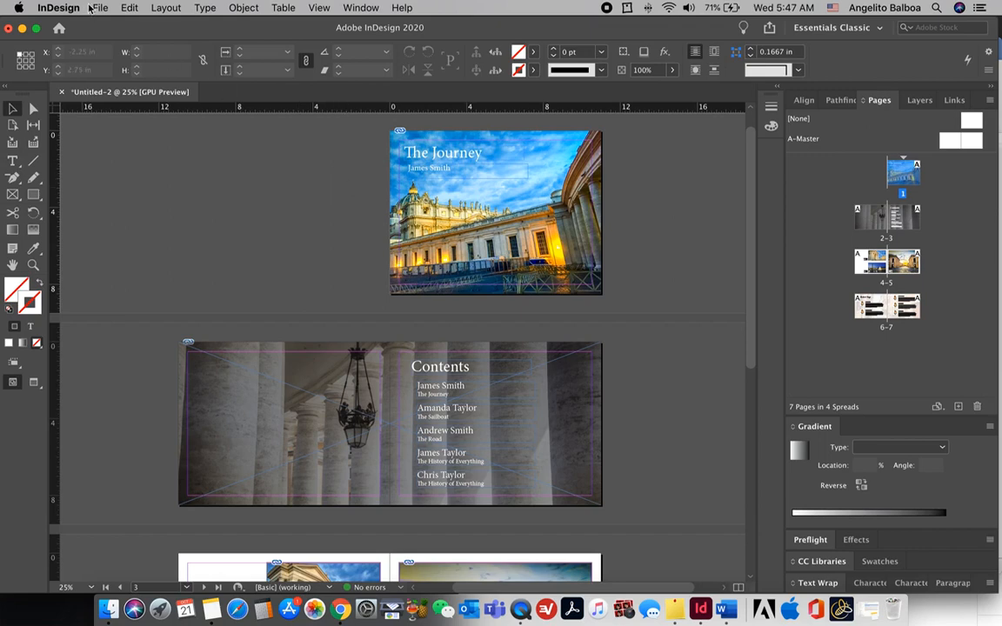
Step: Save the album document as PhotoAlbum
left_click(100, 8)
left_click(113, 97)
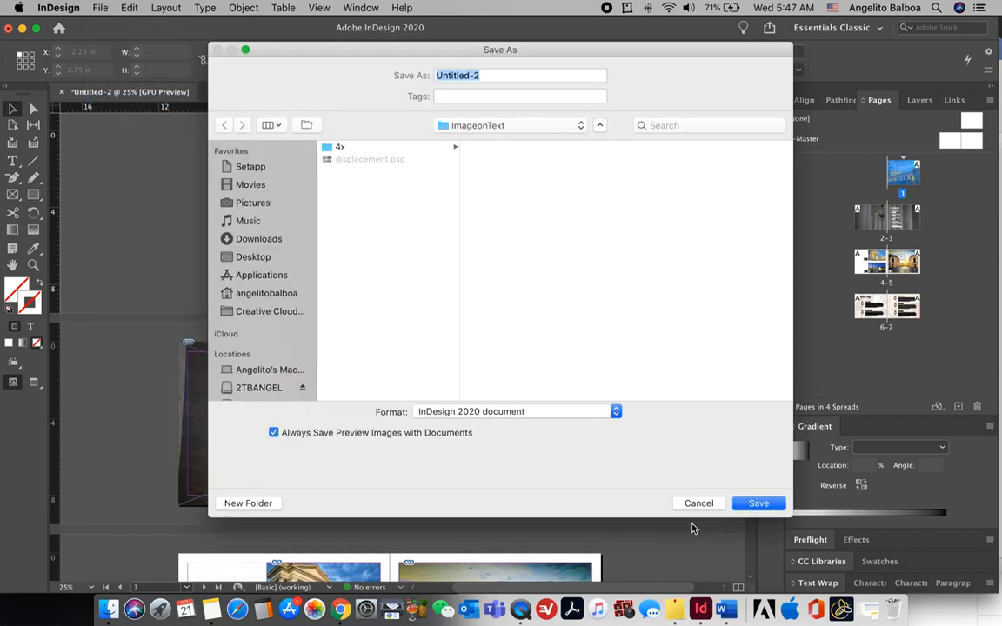
type("PhotoAlbum")
key("Return")
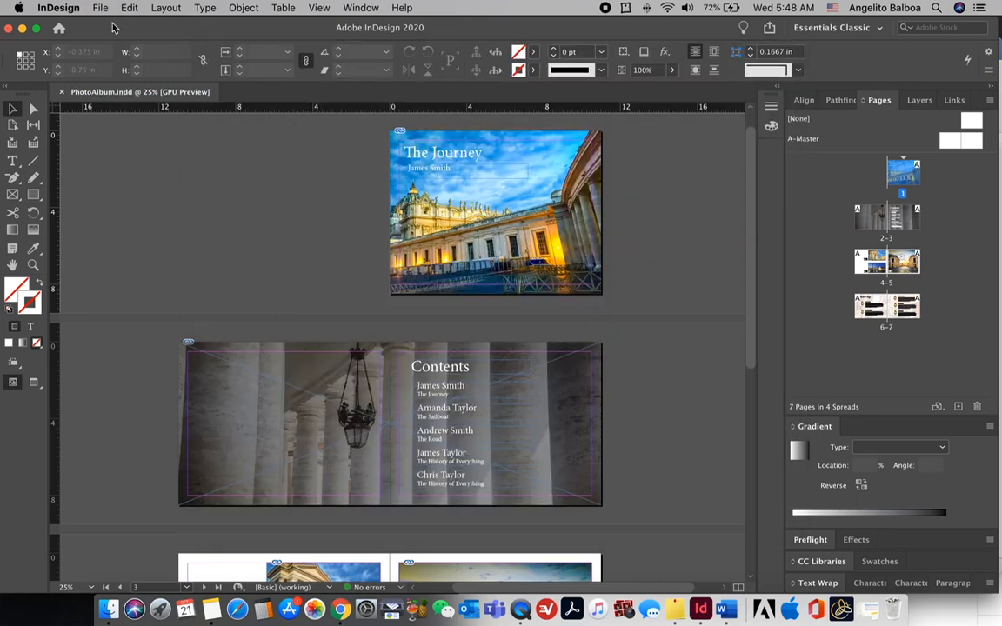
Step: Export the album as an Adobe PDF (Print) with High Quality Print settings
left_click(101, 8)
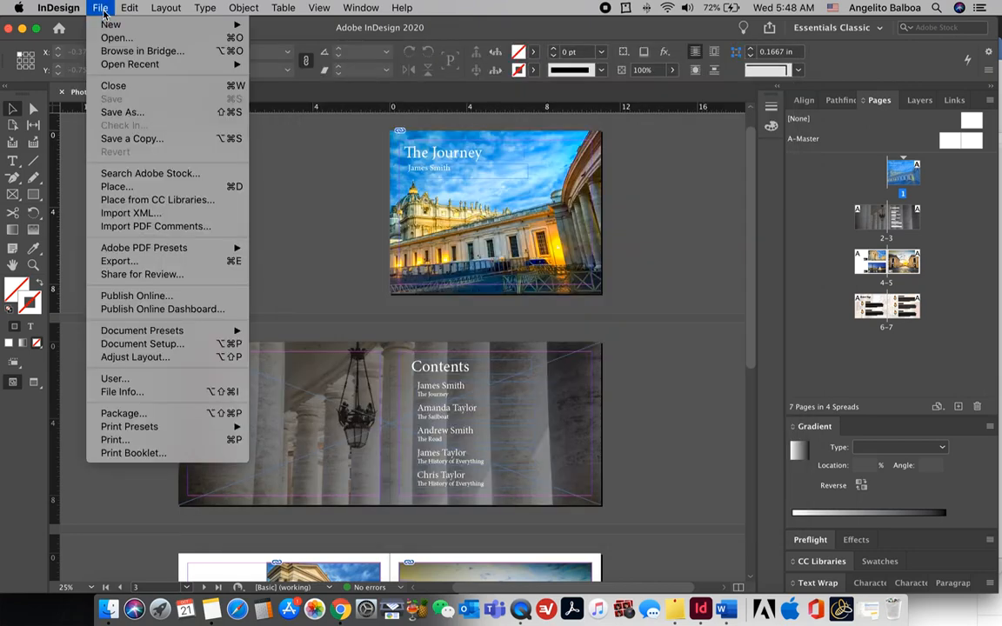
left_click(133, 261)
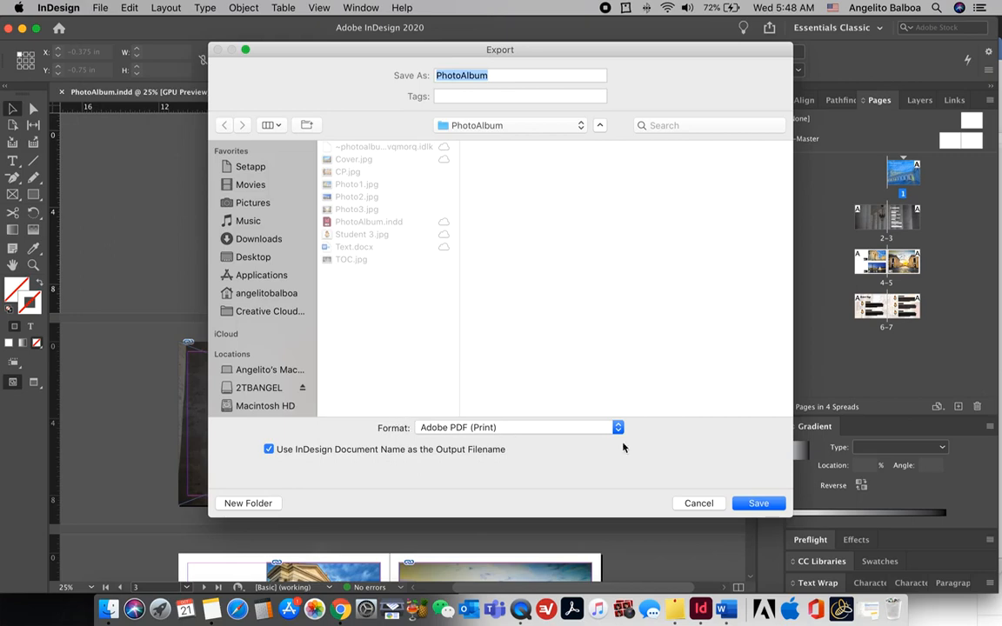
left_click(754, 505)
left_click(696, 528)
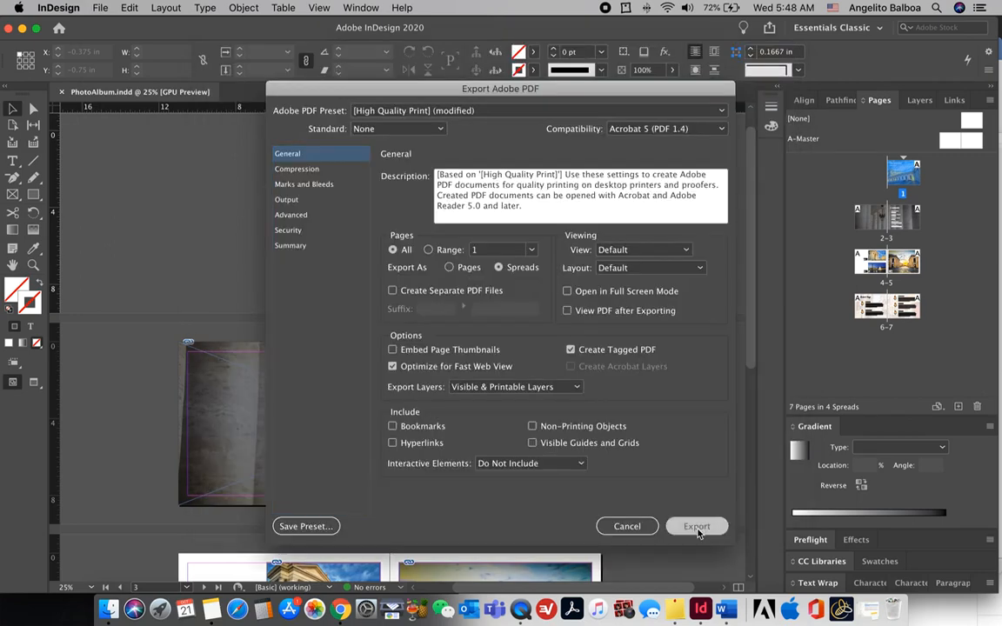
scroll(700, 362, "down", 5)
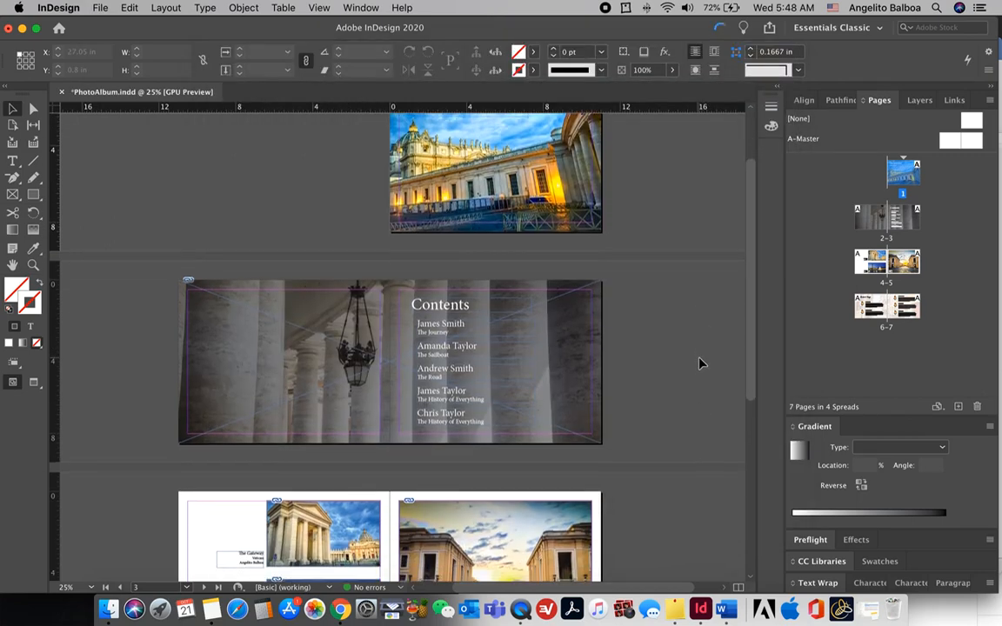
Step: Add four blank pages before the Contributors' Page, bringing the album to 11 pages in 6 spreads
scroll(700, 363, "down", 4)
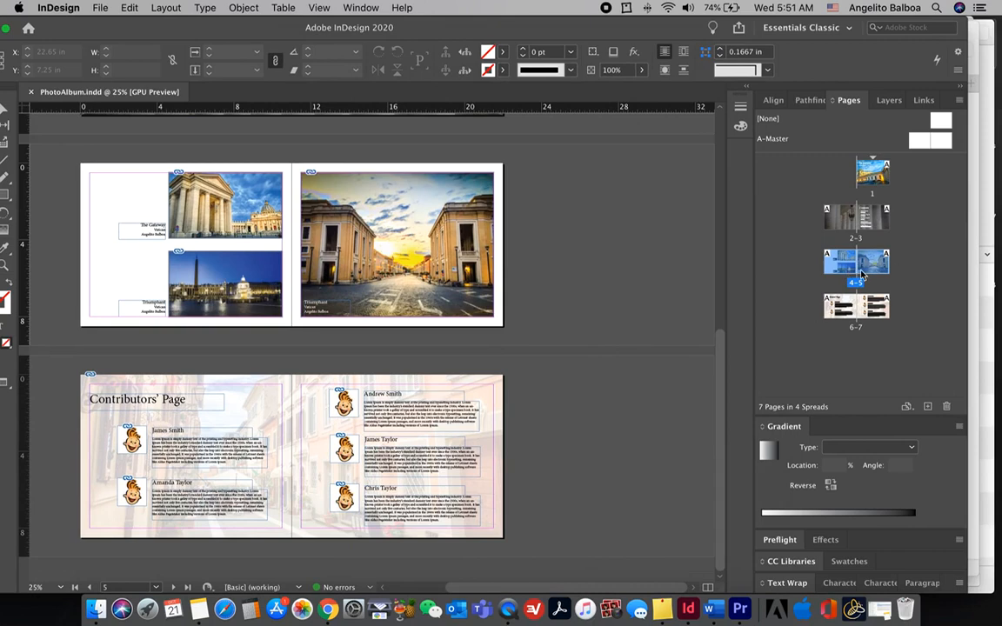
left_click(926, 408)
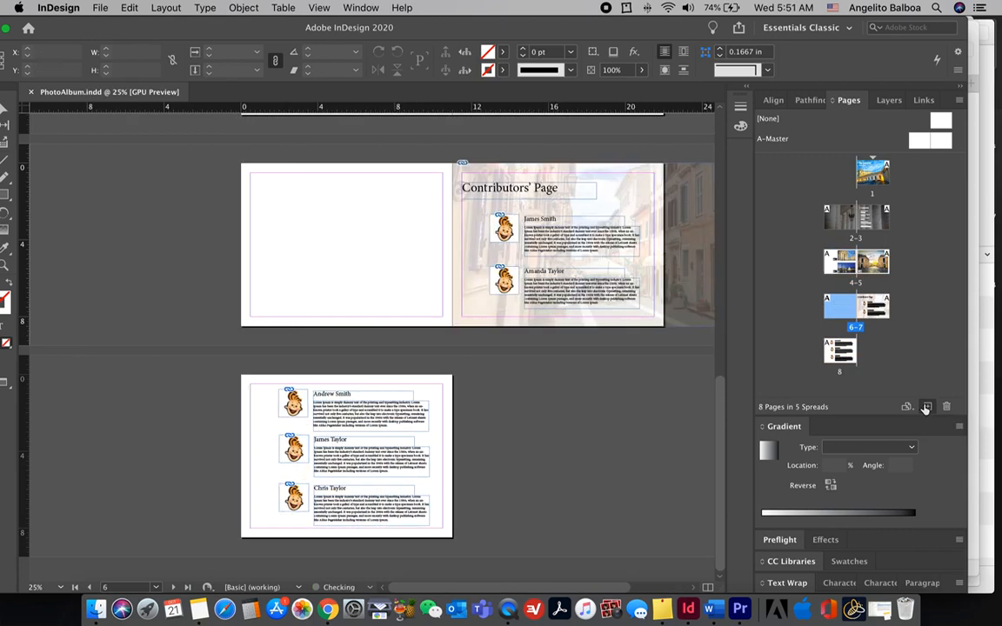
left_click(927, 408)
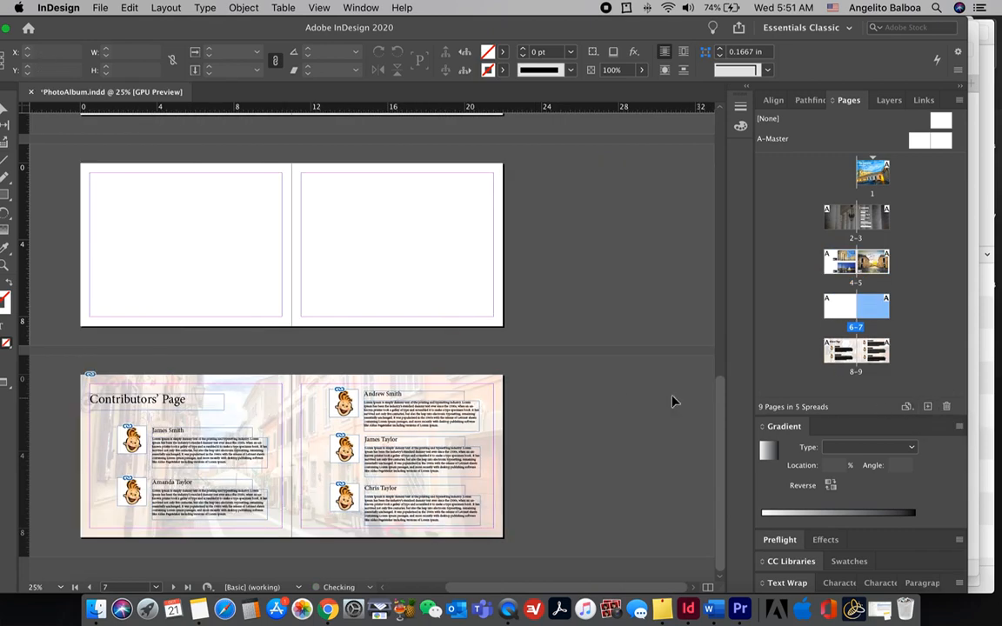
scroll(481, 364, "up", 2)
scroll(481, 364, "up", 3)
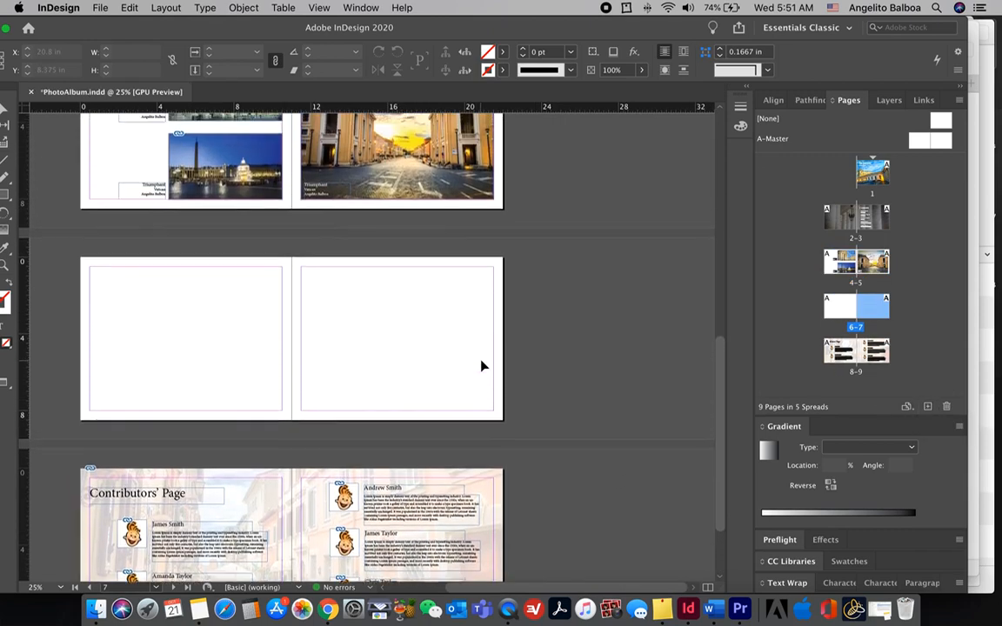
left_click(926, 409)
left_click(928, 409)
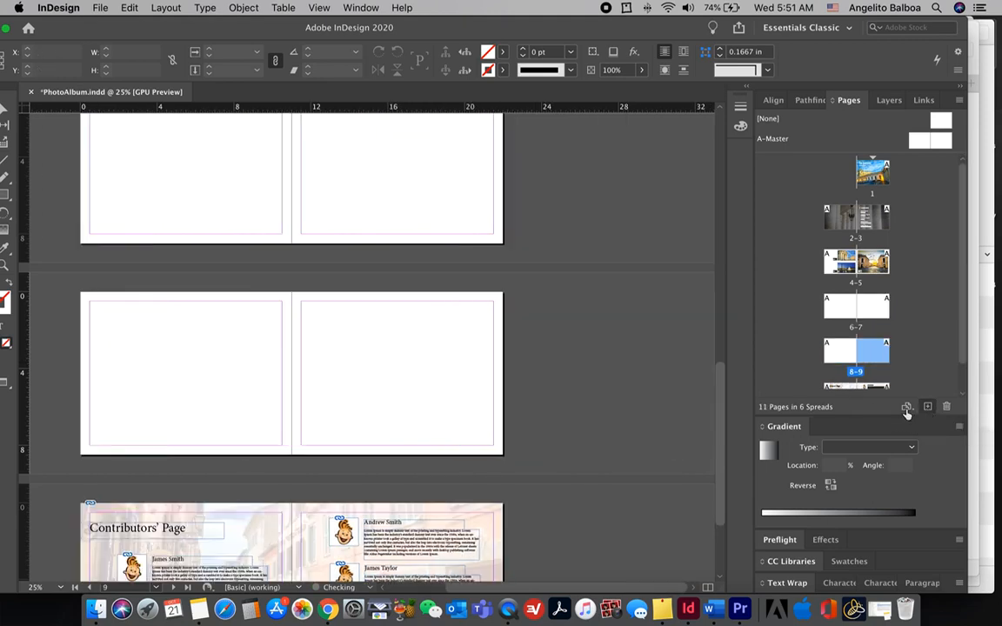
scroll(676, 410, "up", 1)
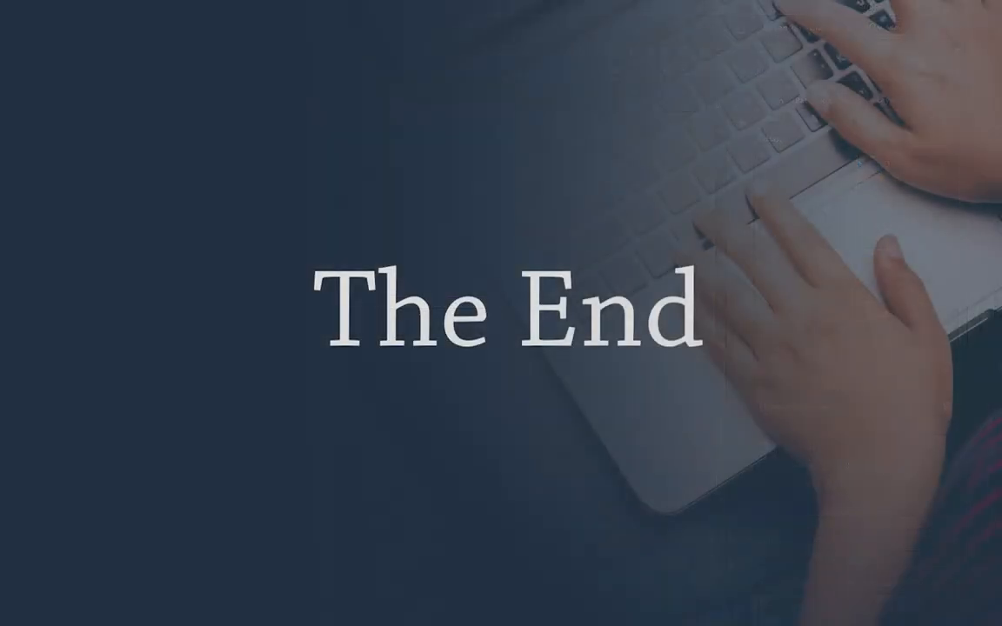